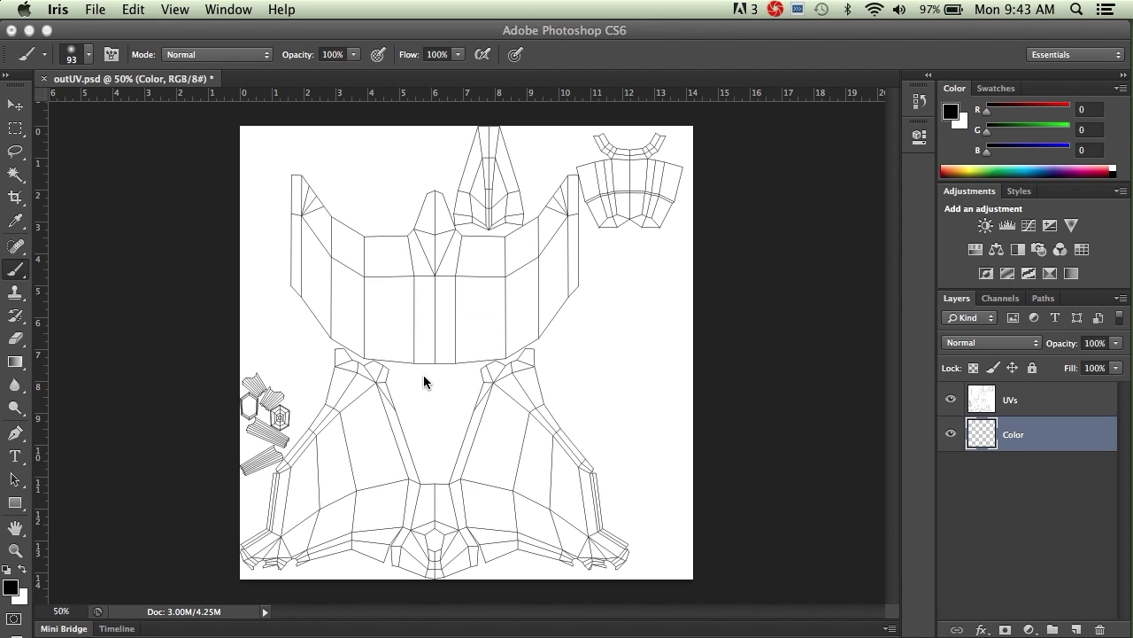
Invert the colors of the UVs layer, and invert them back to black lines on white.
click(1030, 401)
click(1027, 401)
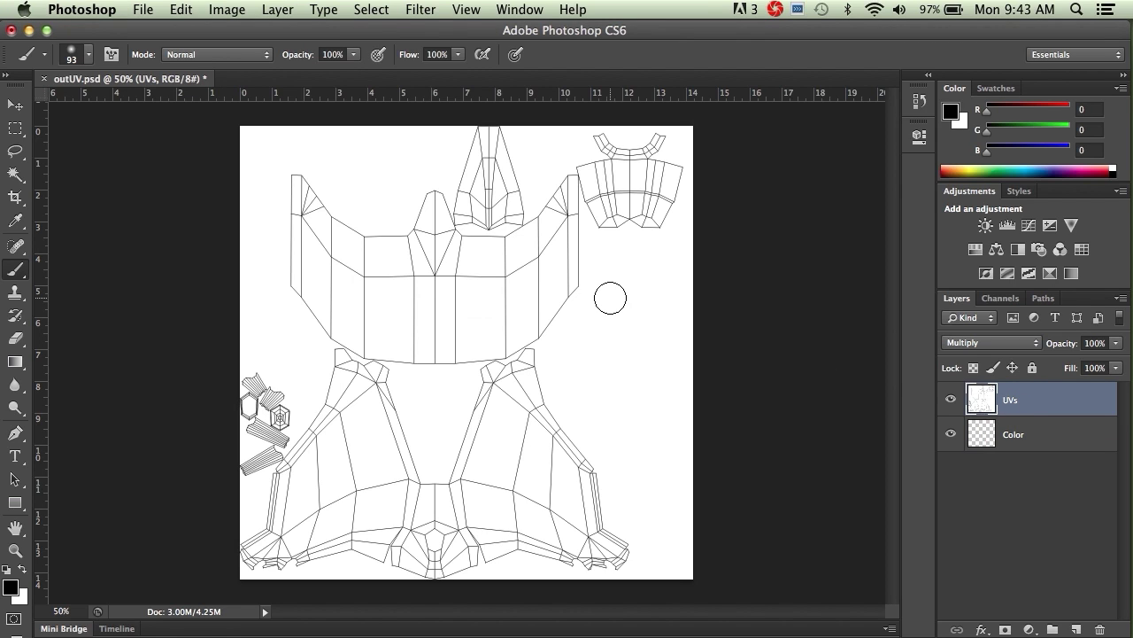
key(super+i)
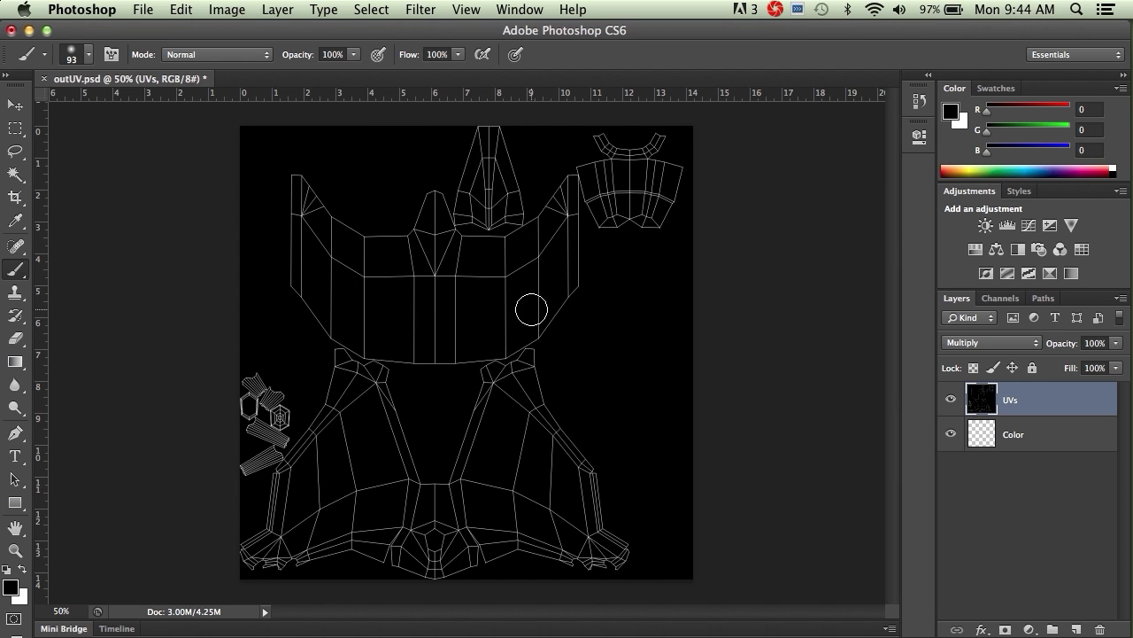
key(super+i)
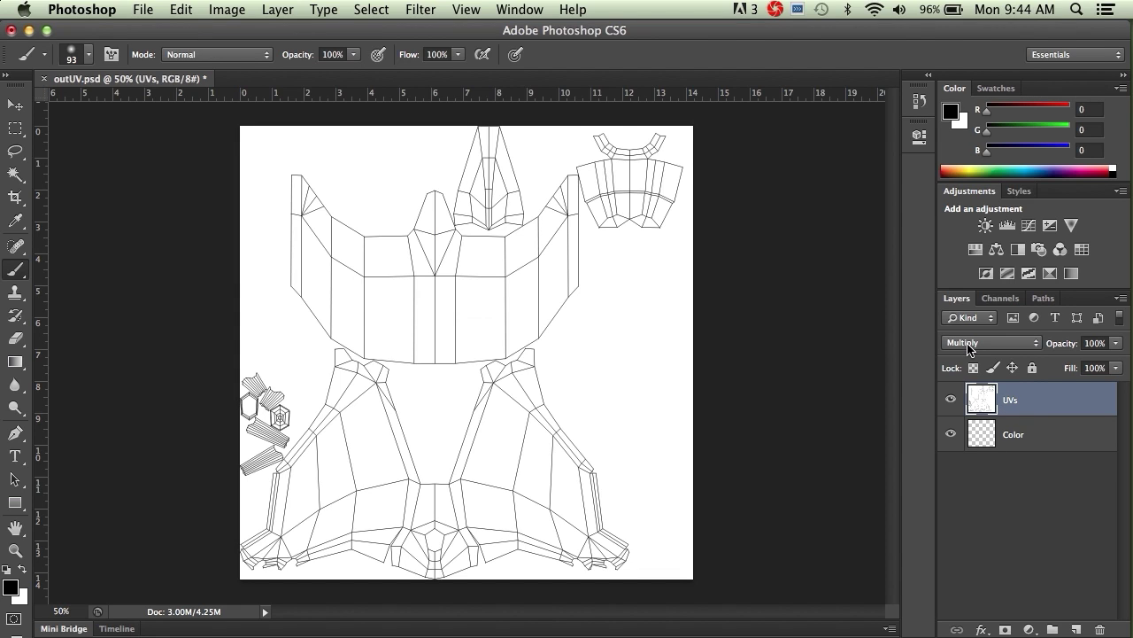
Make the Color layer active and set the foreground color to a deep blue with R 16, G 73, B 177.
click(1030, 435)
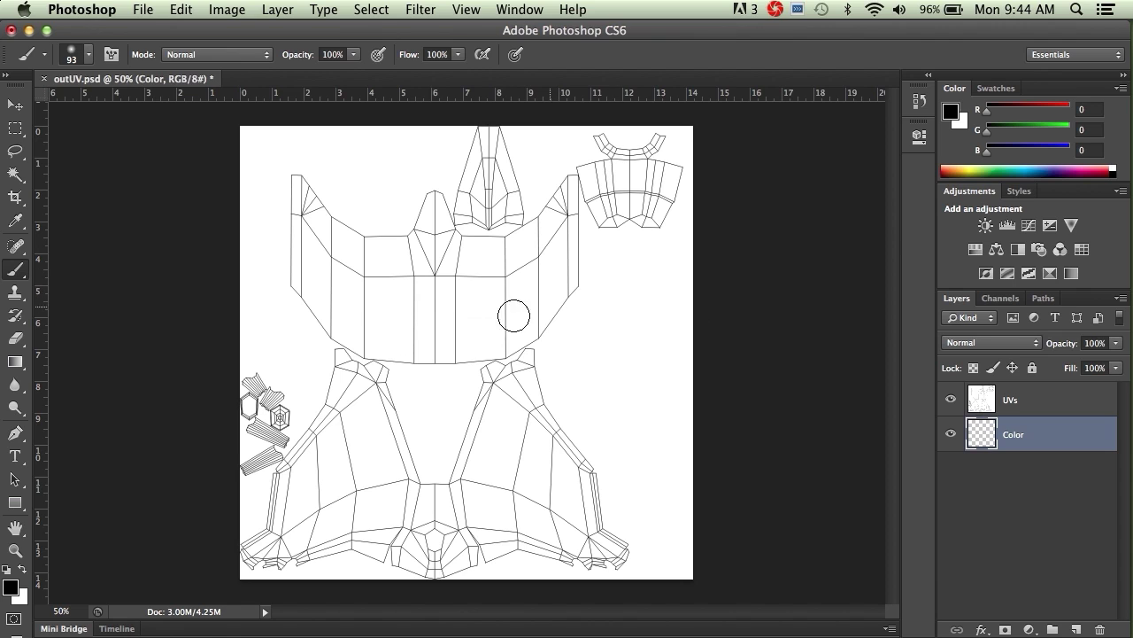
click(11, 586)
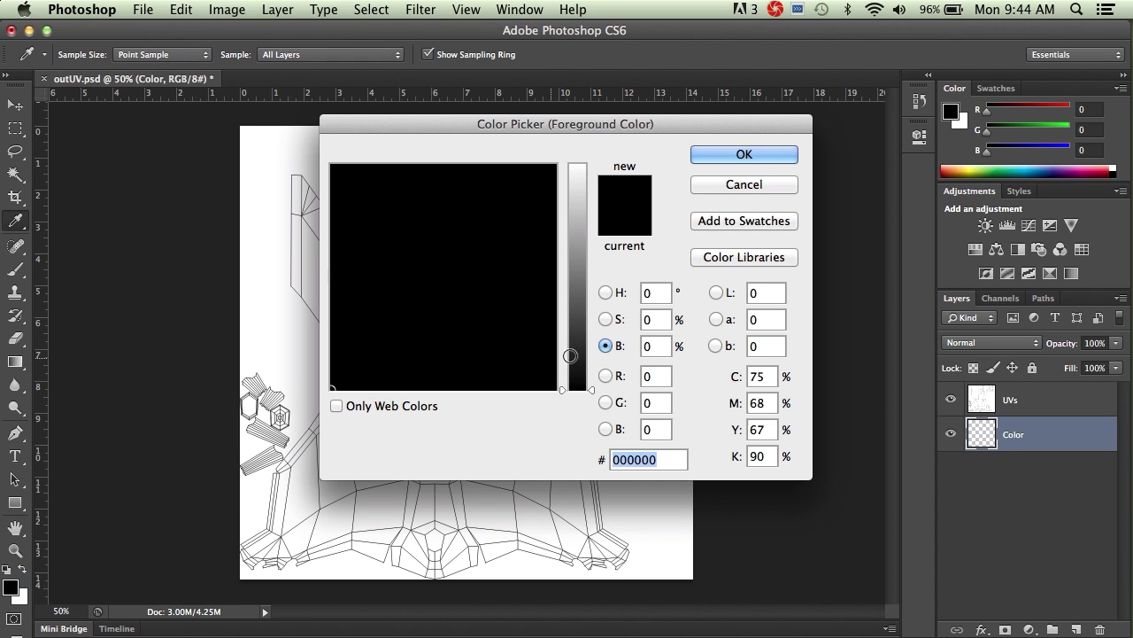
click(606, 293)
drag(577, 243, 577, 252)
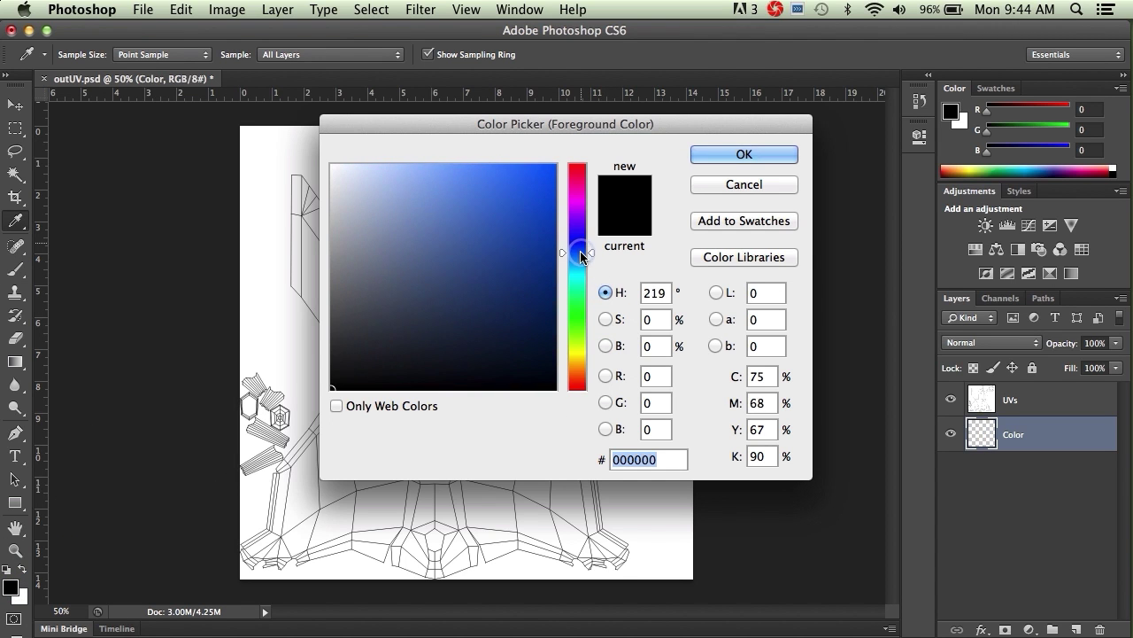
click(536, 233)
click(724, 158)
Paint soft blue brush strokes across the lower right edge of the large upper UV shell, working at up to 300% zoom.
key(b)
mouse_move(605, 282)
mouse_down()
mouse_move(556, 274)
mouse_move(571, 301)
mouse_move(546, 285)
mouse_move(559, 291)
mouse_move(516, 334)
mouse_move(564, 307)
mouse_move(524, 346)
mouse_move(564, 311)
mouse_move(539, 329)
mouse_up()
key(super+equal)
key(super+equal)
key(super+equal)
key(super+equal)
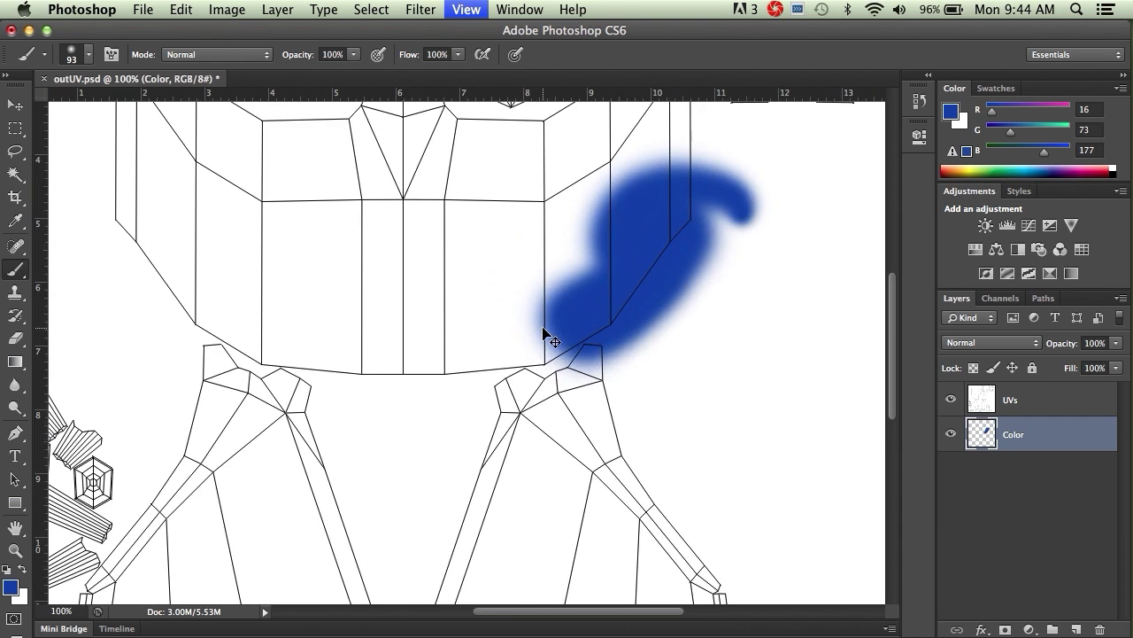
drag(664, 332, 418, 365)
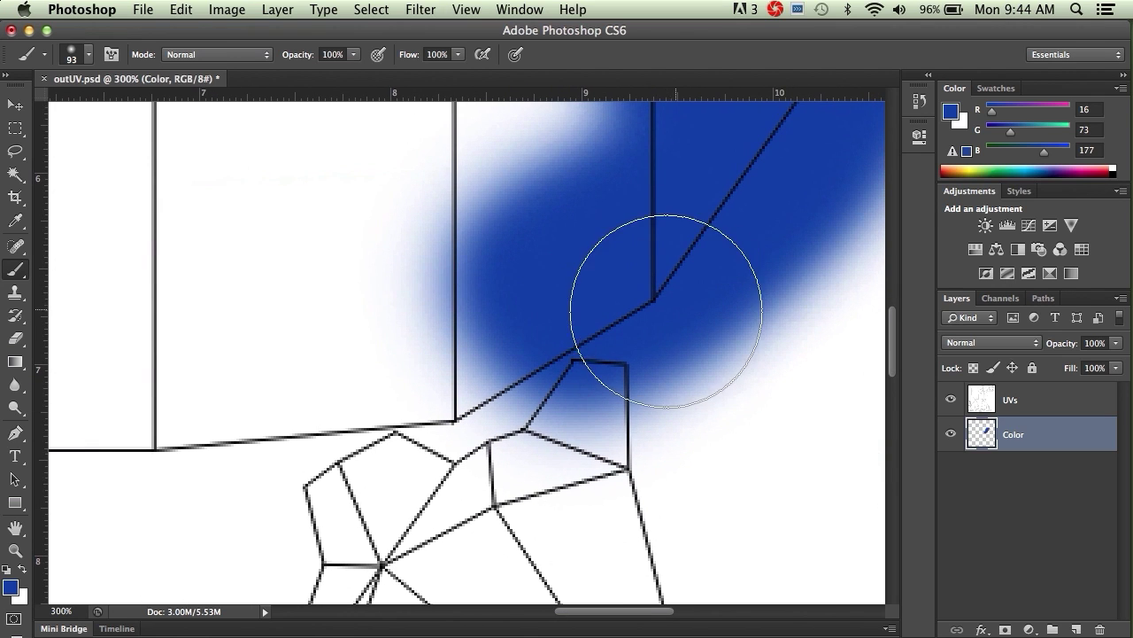
mouse_move(585, 356)
mouse_down()
mouse_move(488, 385)
mouse_move(603, 418)
mouse_move(533, 411)
mouse_move(585, 421)
mouse_move(611, 410)
mouse_up()
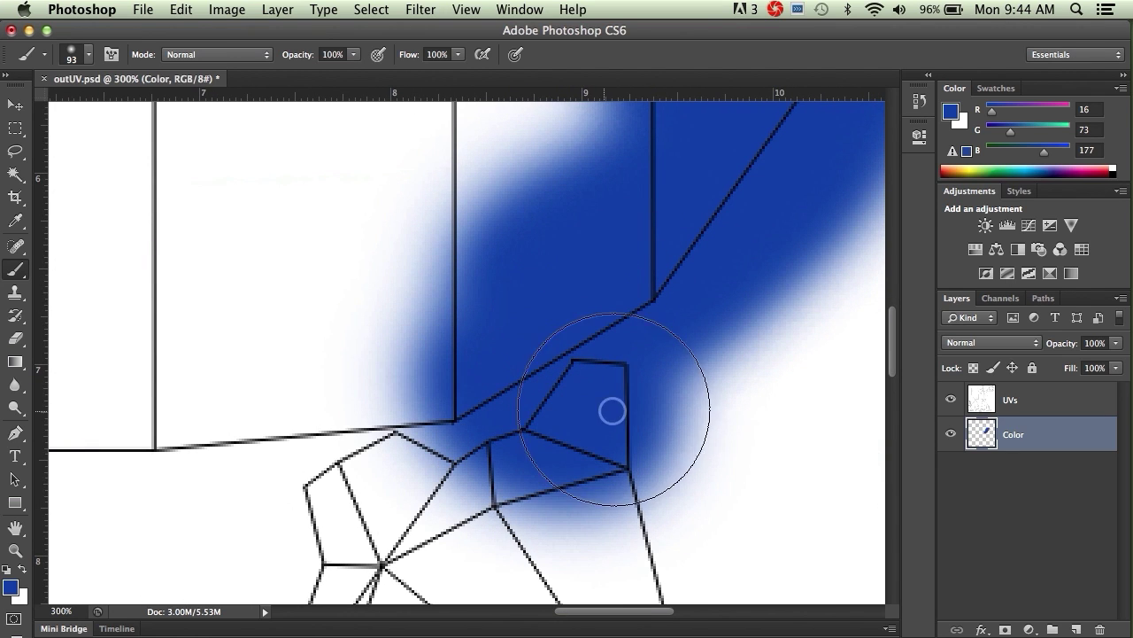
Undo the blue brush strokes on the Color layer and fit the whole canvas in view.
key(super+alt+z)
key(super+alt+z)
key(super+alt+z)
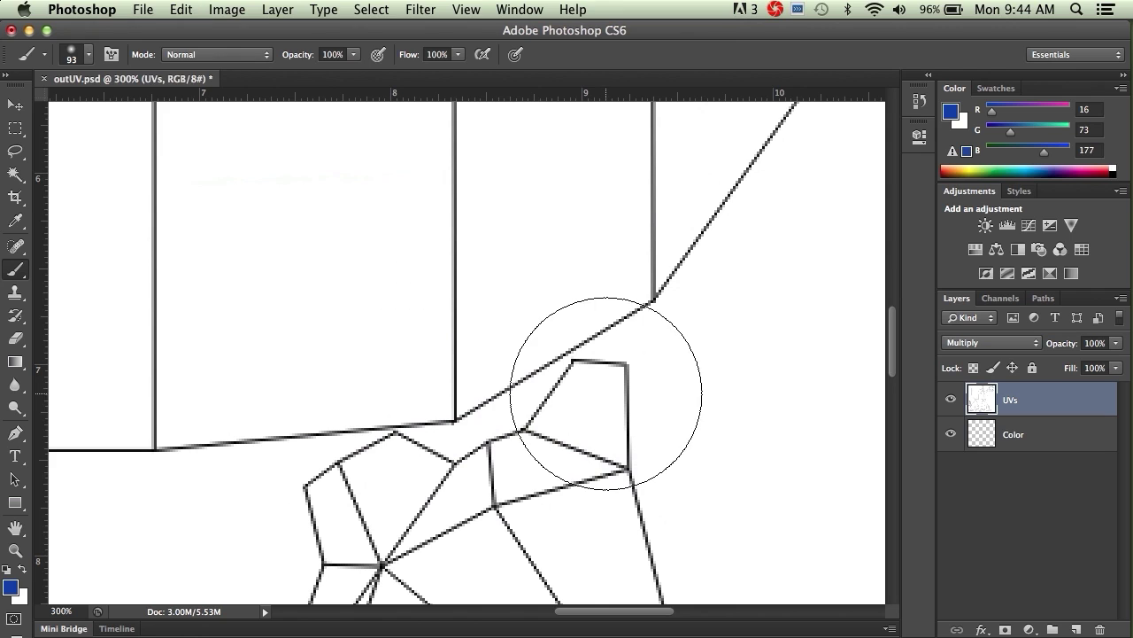
key(super+0)
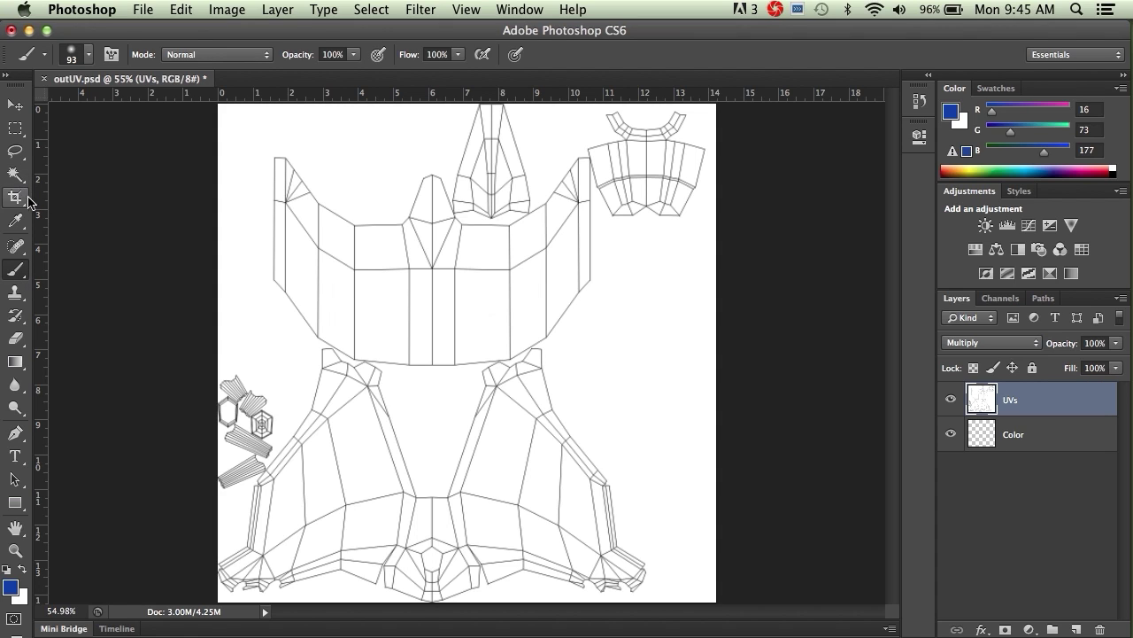
Look through the tool variants grouped with the Brush, Magic Wand, Lasso and Rectangular Marquee tools.
click(16, 272)
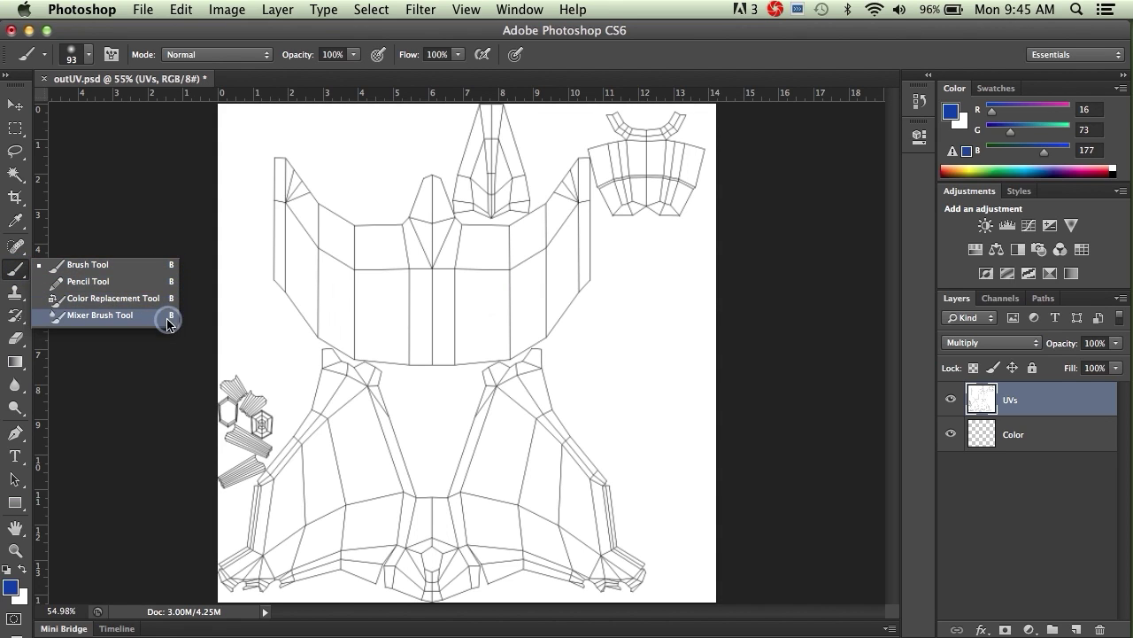
click(154, 266)
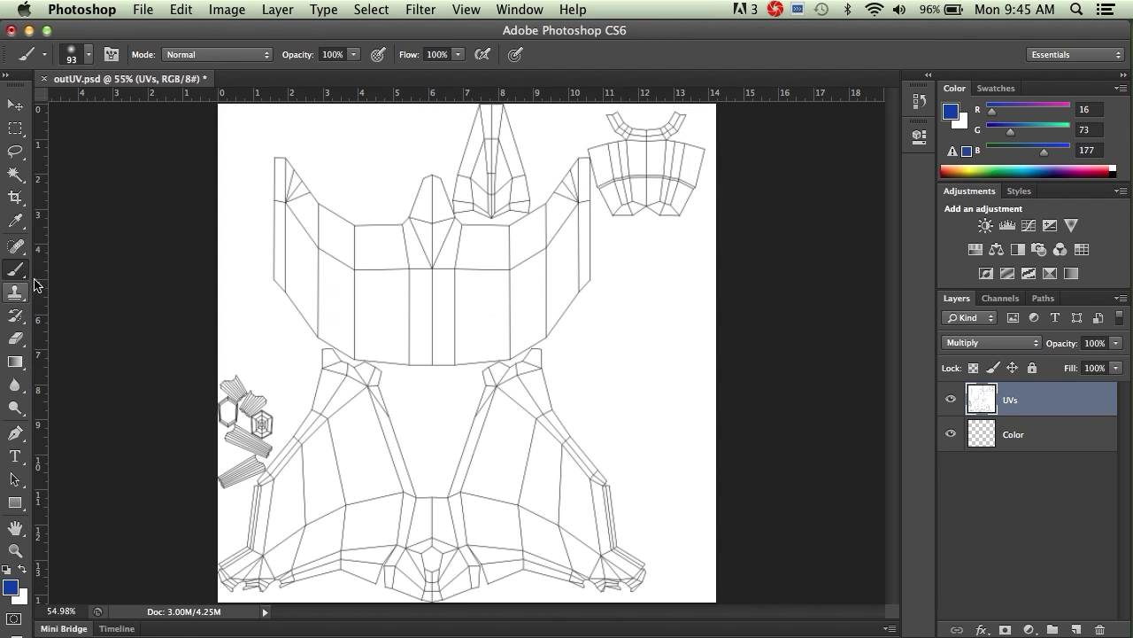
click(15, 175)
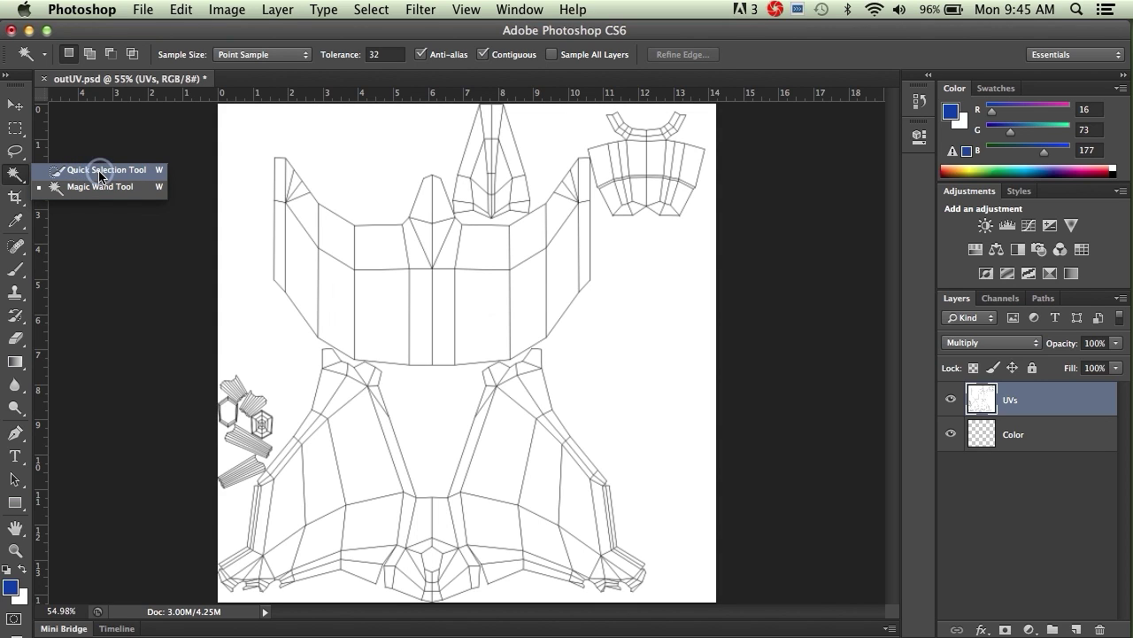
click(15, 156)
click(15, 155)
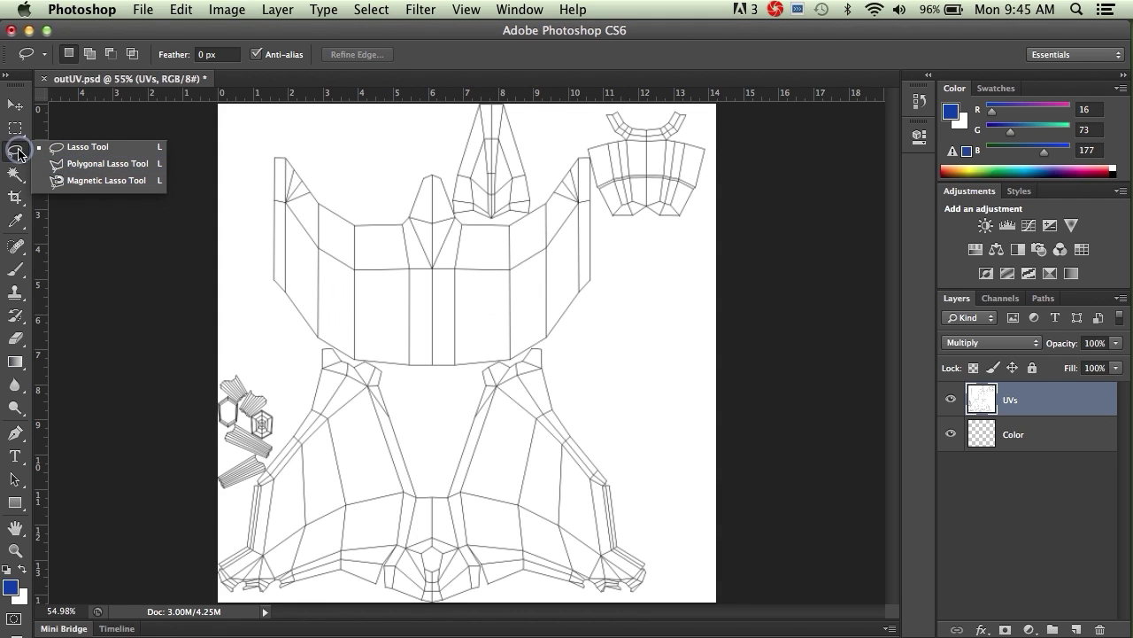
click(15, 130)
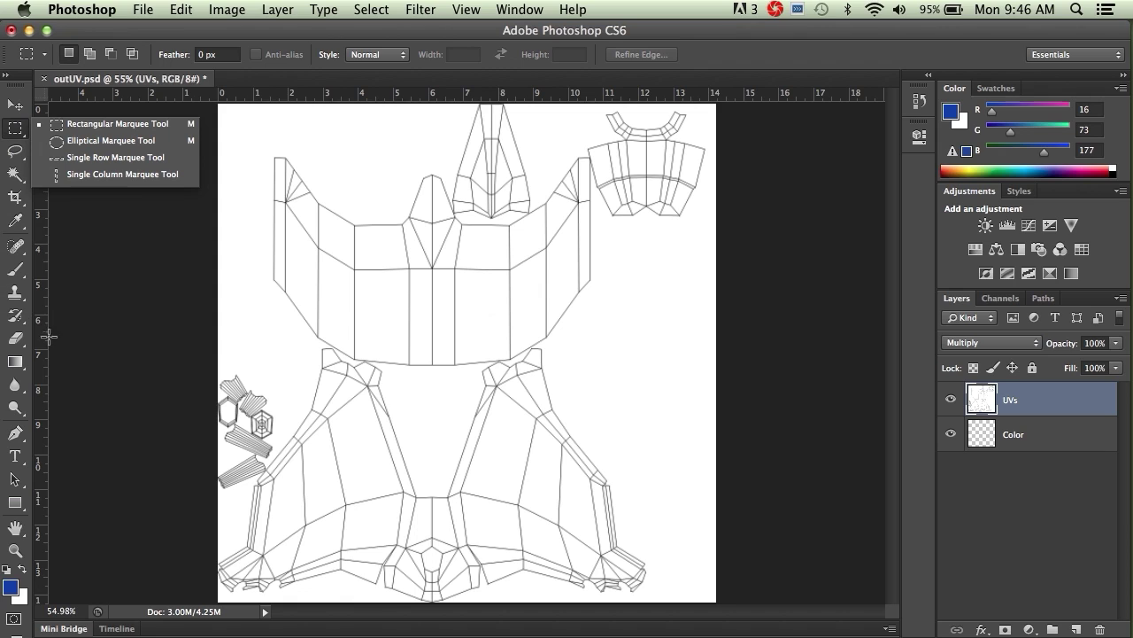
click(73, 225)
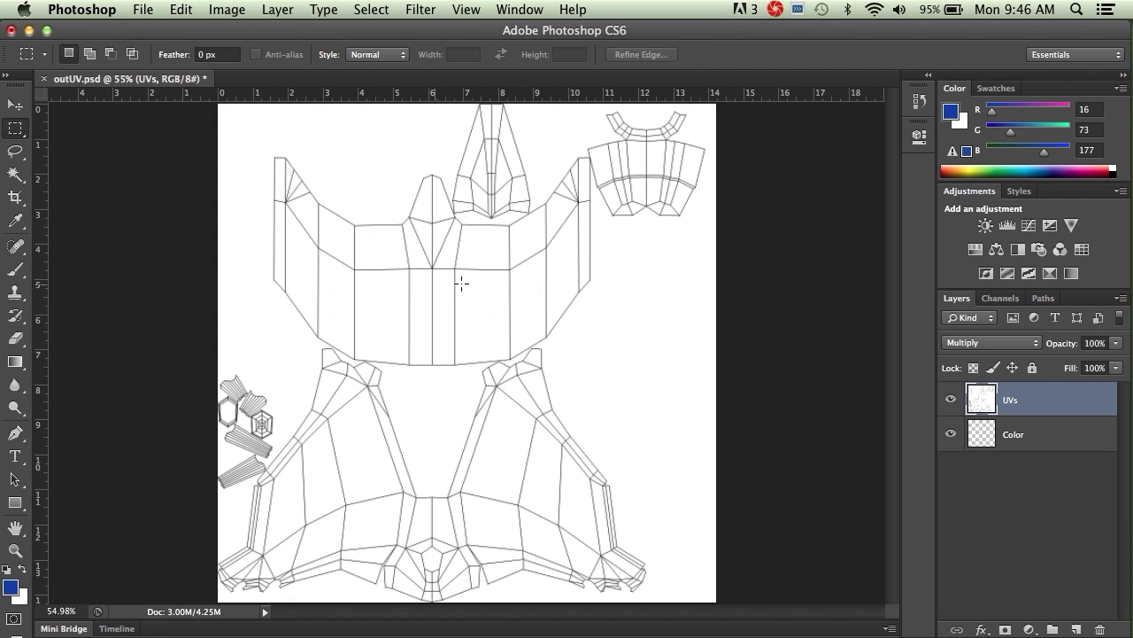
Make the Color layer active, and swap the foreground and background colors back and forth.
click(1037, 443)
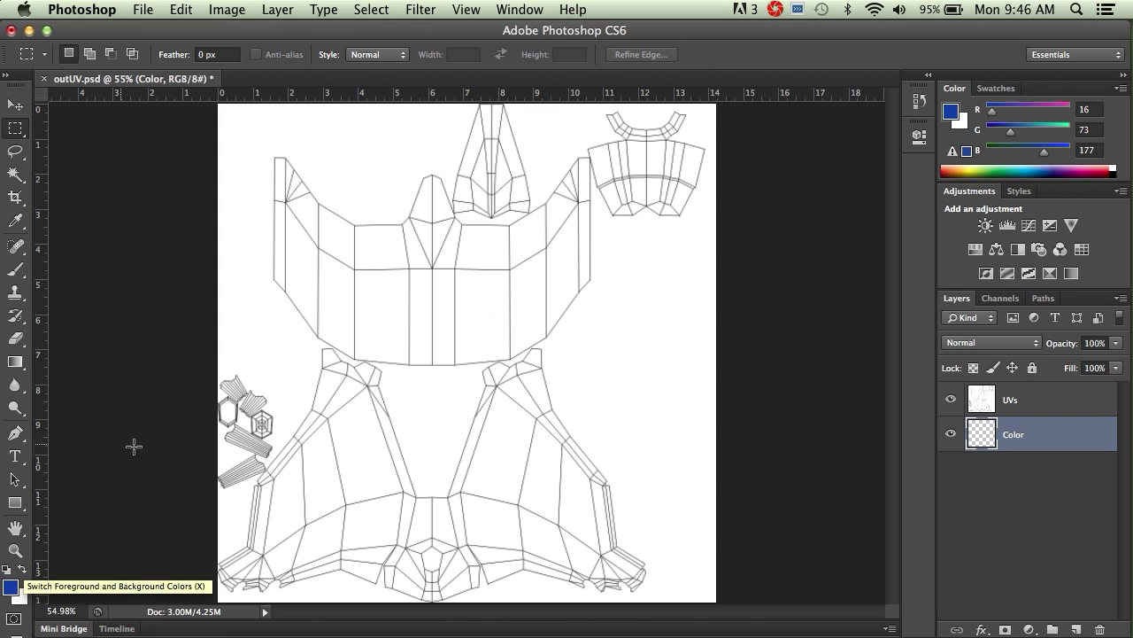
key(x)
key(x)
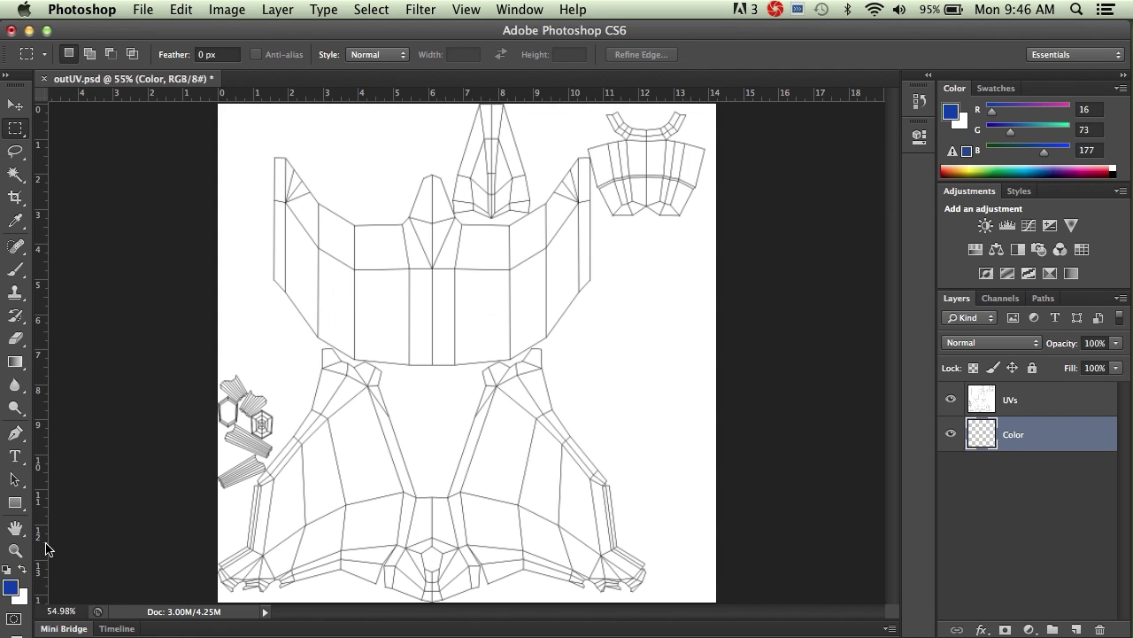
Sample bright blue, white, black and muted blue in the color picker, and set the foreground color to dark green #0e6c17.
click(10, 587)
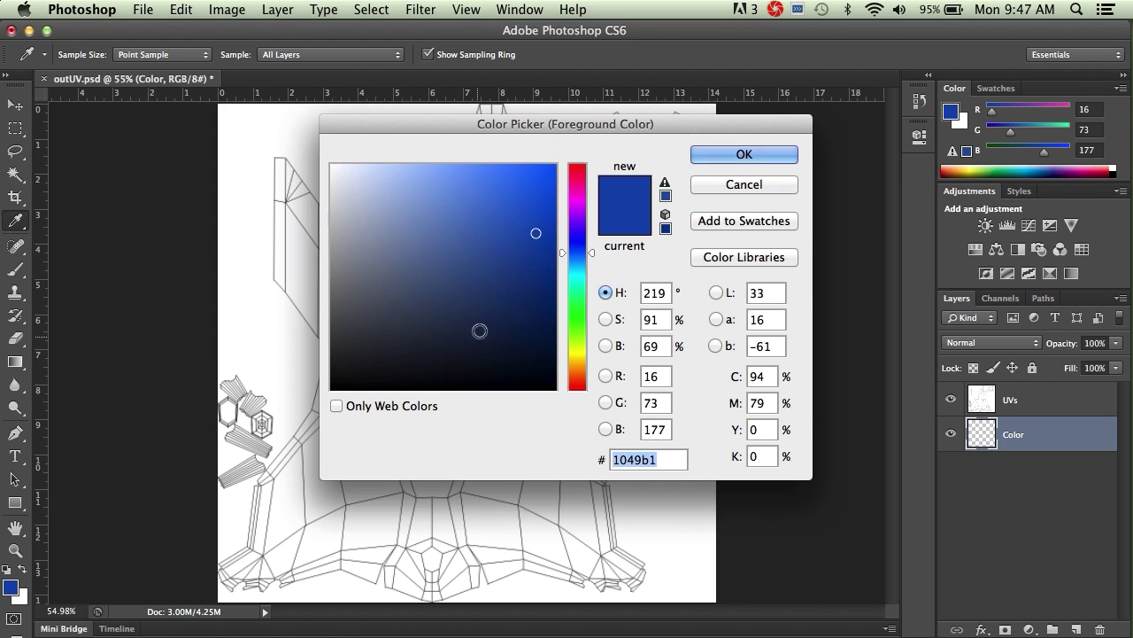
drag(529, 196, 569, 154)
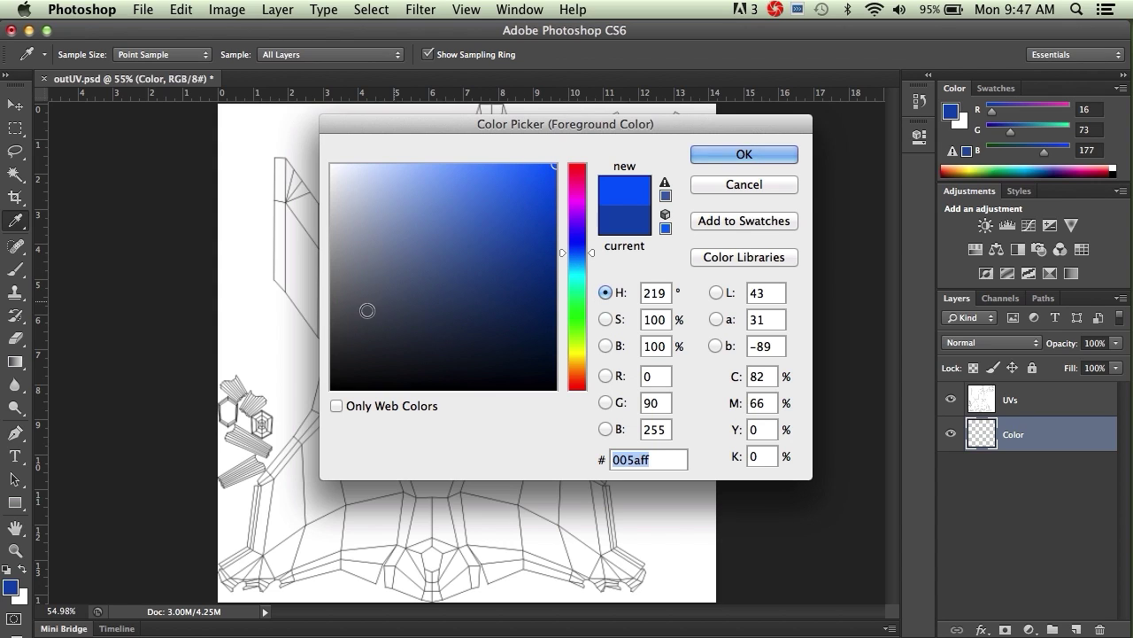
drag(338, 167, 330, 164)
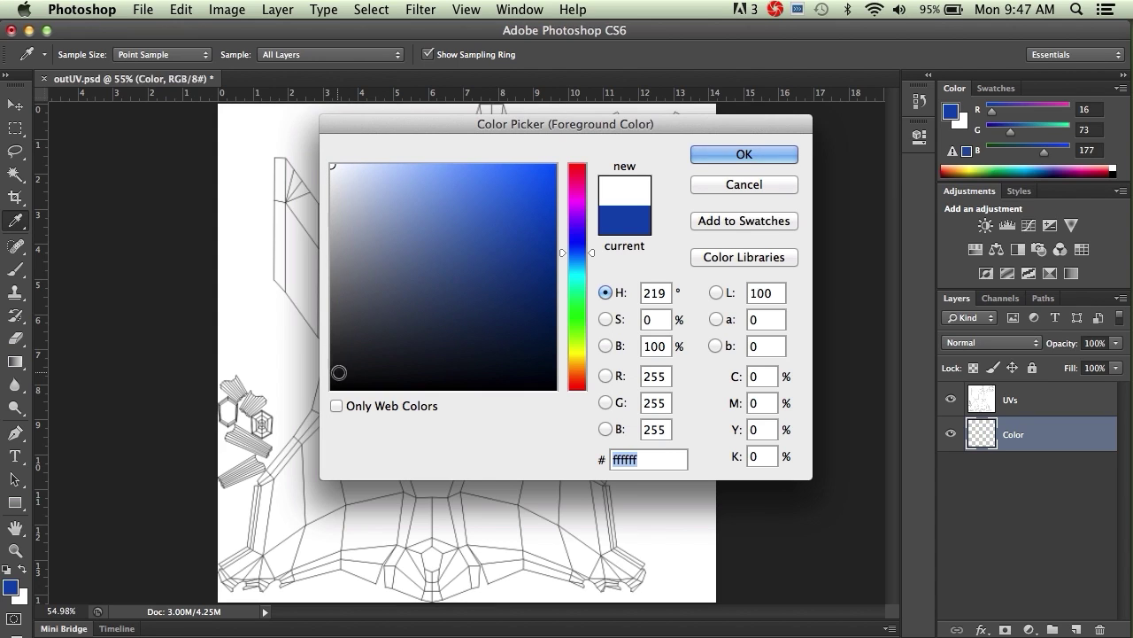
click(336, 379)
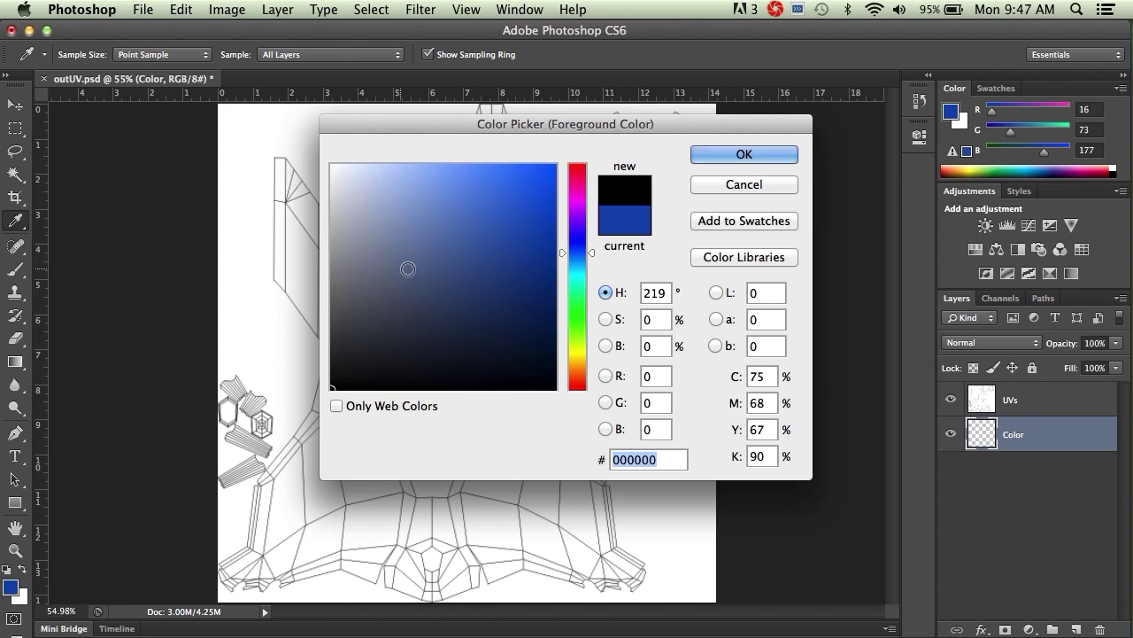
mouse_move(471, 244)
mouse_down()
mouse_move(418, 241)
mouse_move(404, 282)
mouse_move(480, 302)
mouse_move(482, 242)
mouse_up()
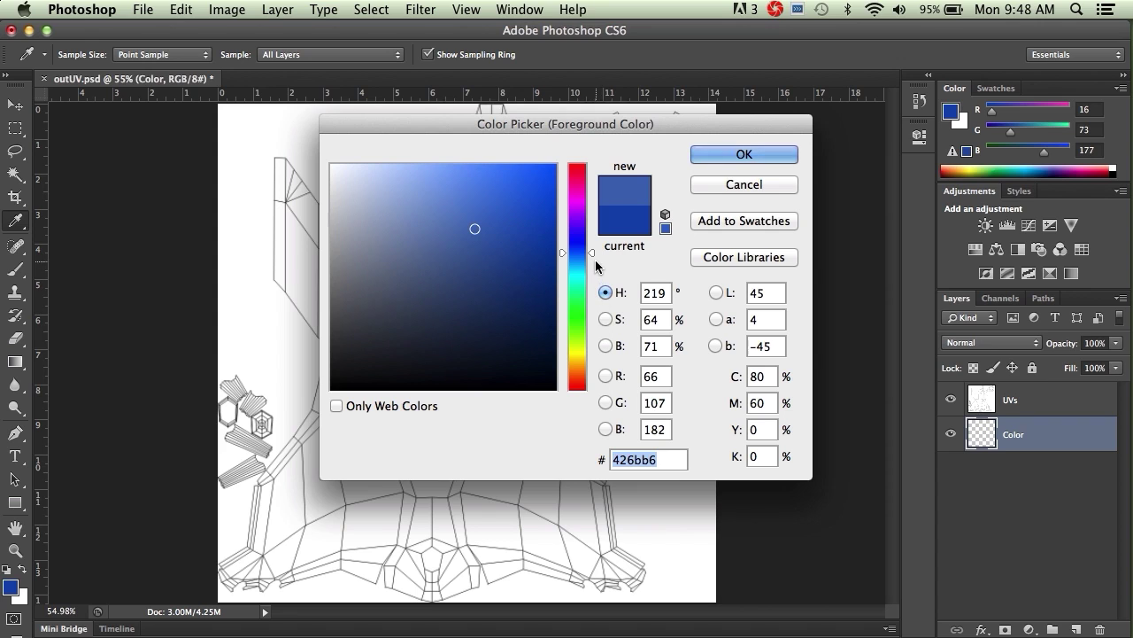
drag(593, 256, 591, 311)
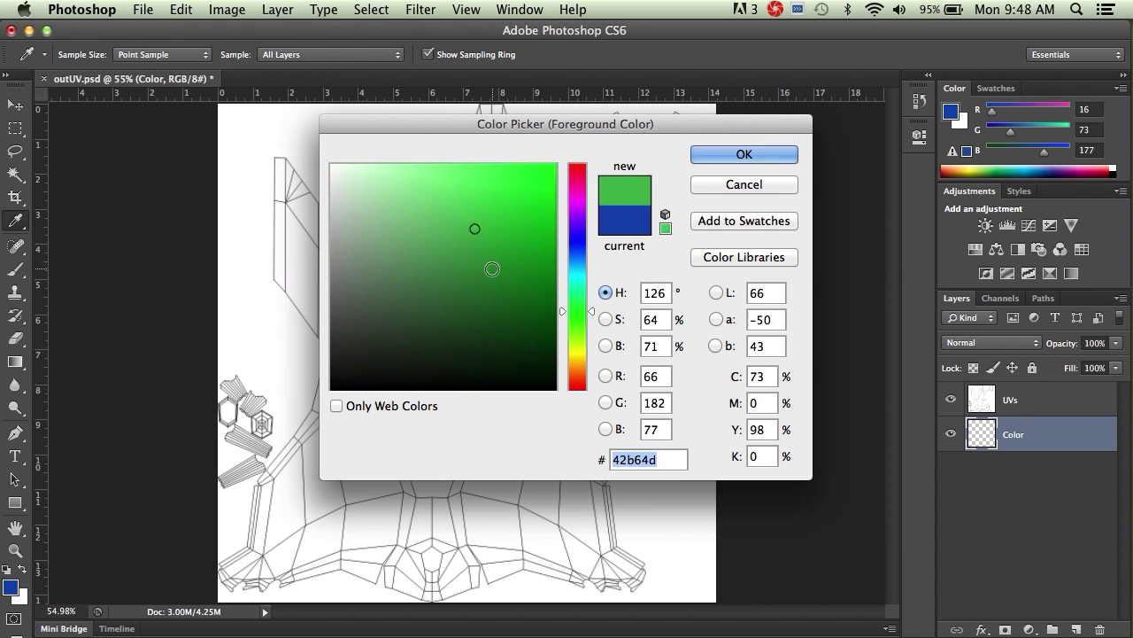
mouse_move(518, 262)
mouse_down()
mouse_move(516, 300)
mouse_move(527, 294)
mouse_up()
click(746, 156)
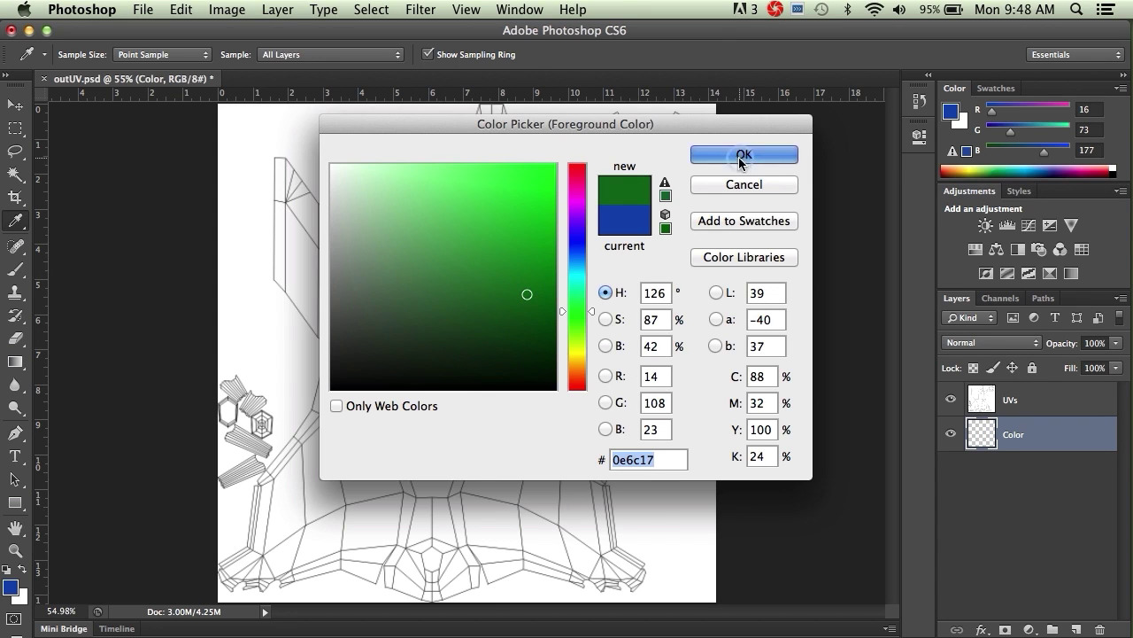
key(m)
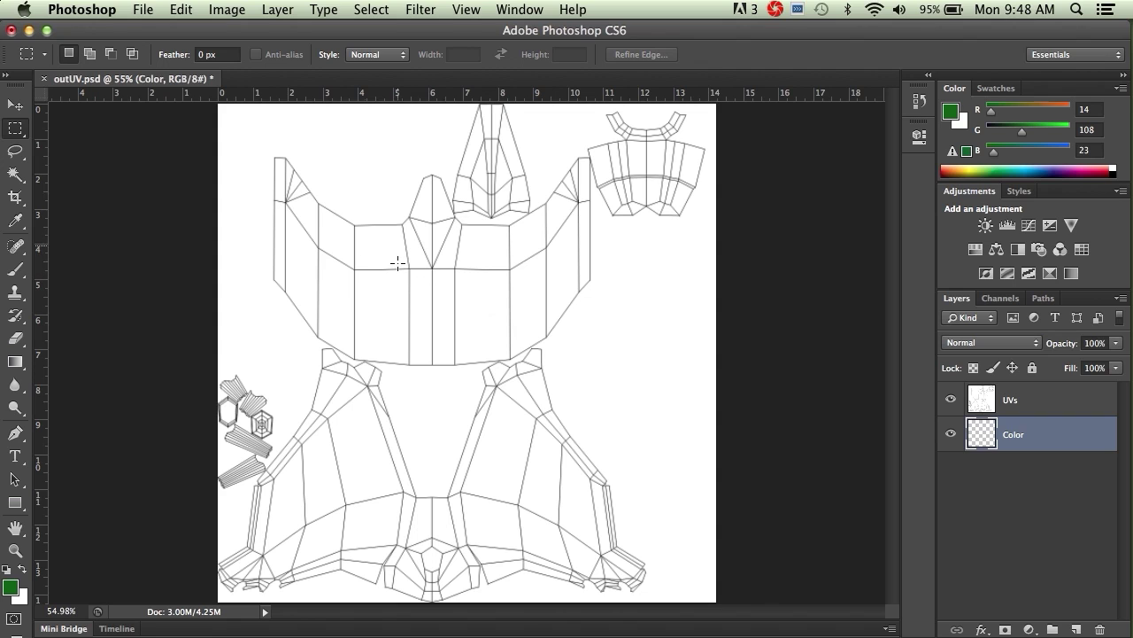
Paint one soft green dab with the 93 px, 0% hardness brush in the blank area right of the large upper UV shell.
click(16, 269)
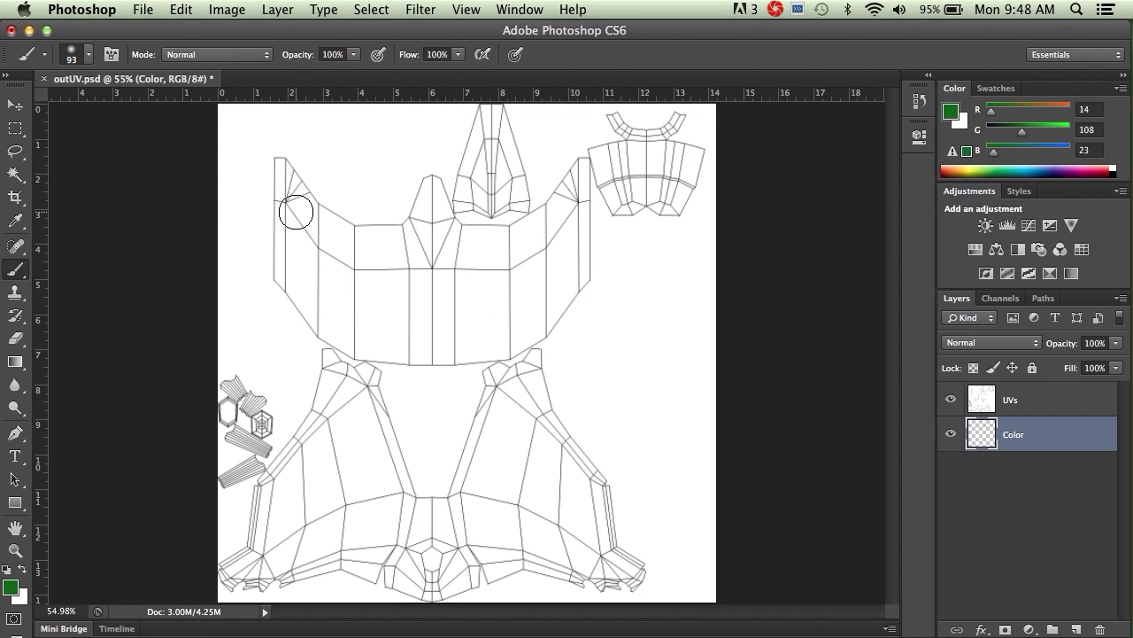
right_click(306, 267)
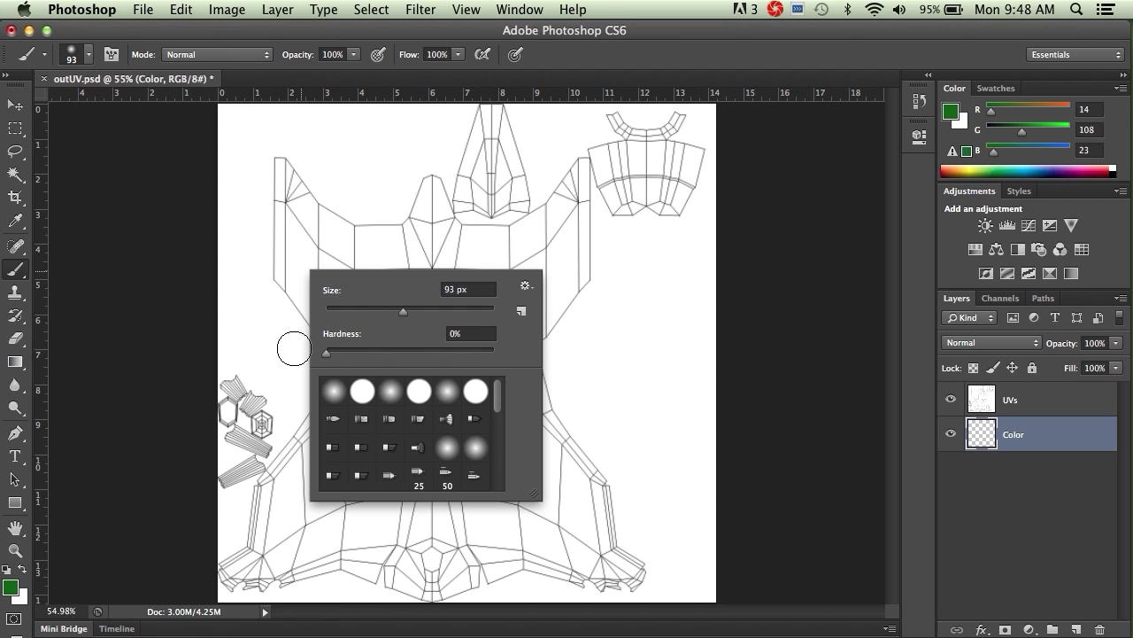
click(611, 314)
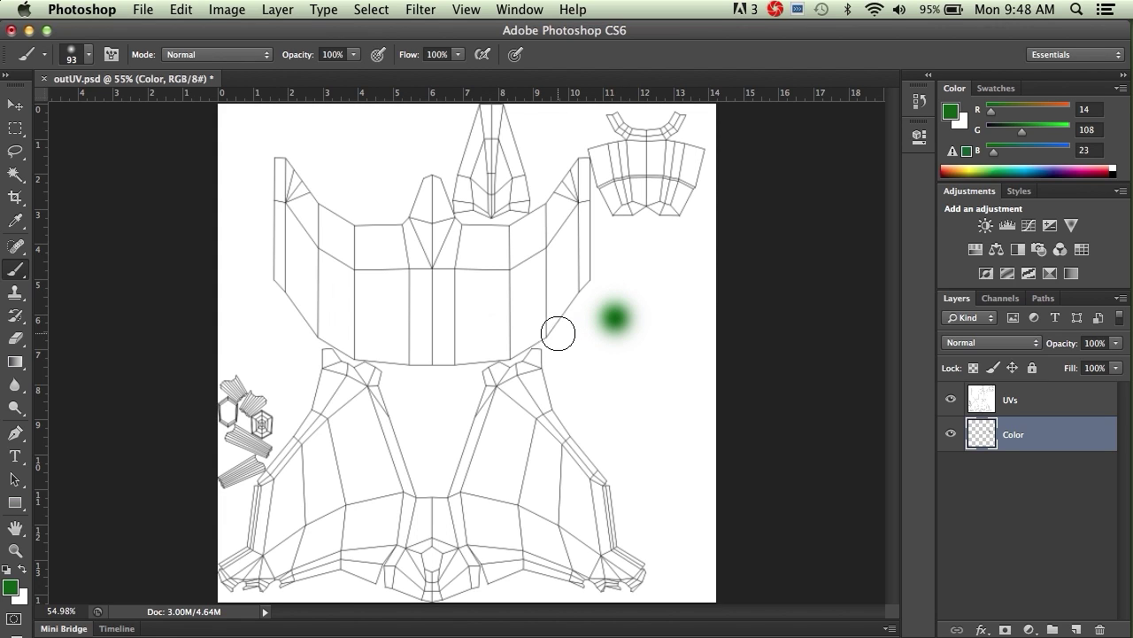
Set the brush hardness to 100% and paint one hard-edged green dab just below the small upper-right UV shell.
right_click(540, 312)
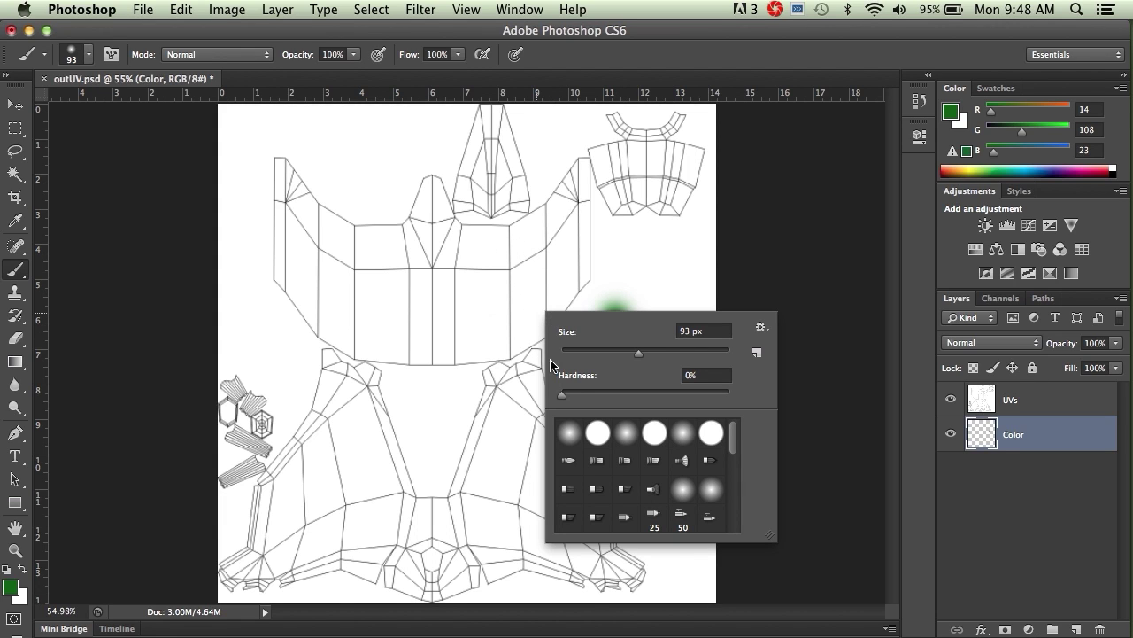
drag(563, 395, 729, 395)
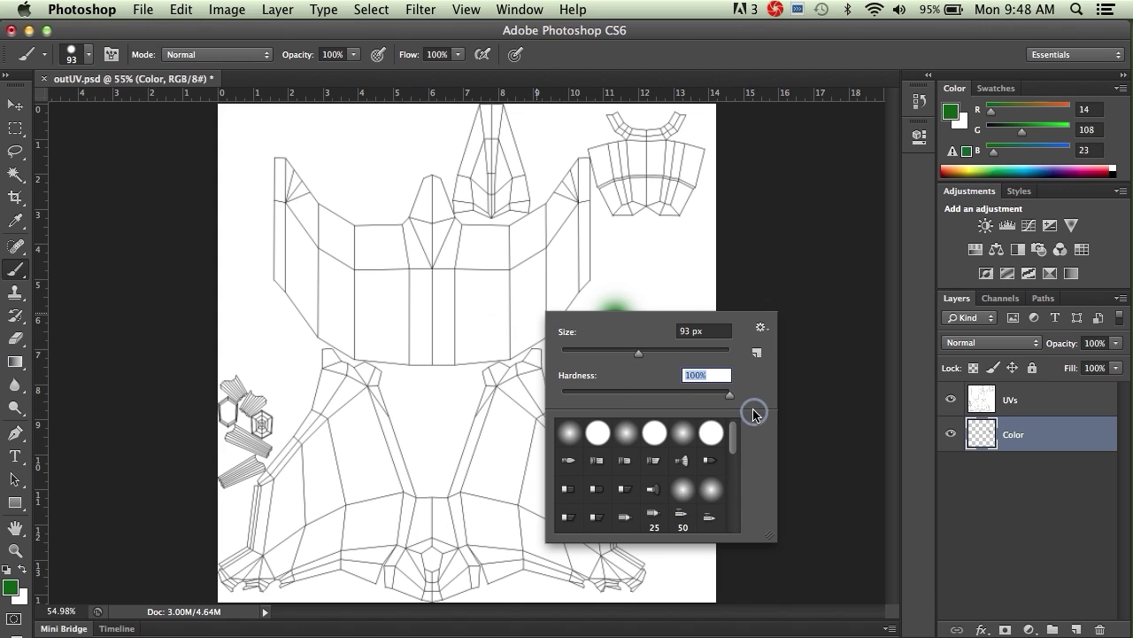
click(662, 252)
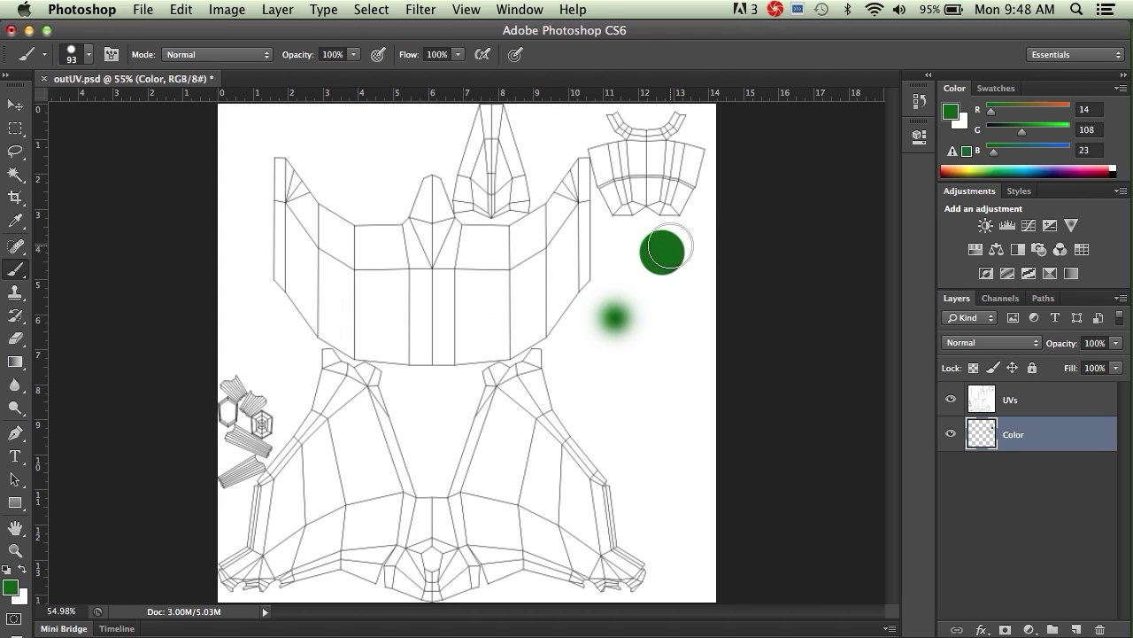
Set the brush size to 9 px and scribble a thin green squiggle left of the large upper shell's central peak.
right_click(577, 266)
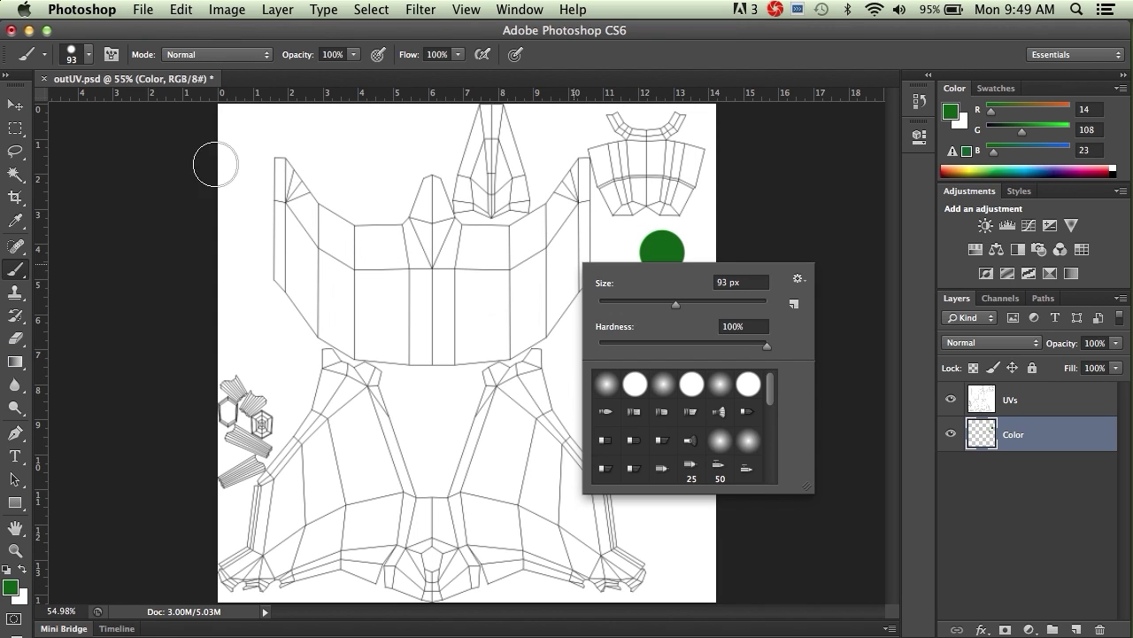
drag(675, 304, 603, 302)
drag(363, 190, 417, 220)
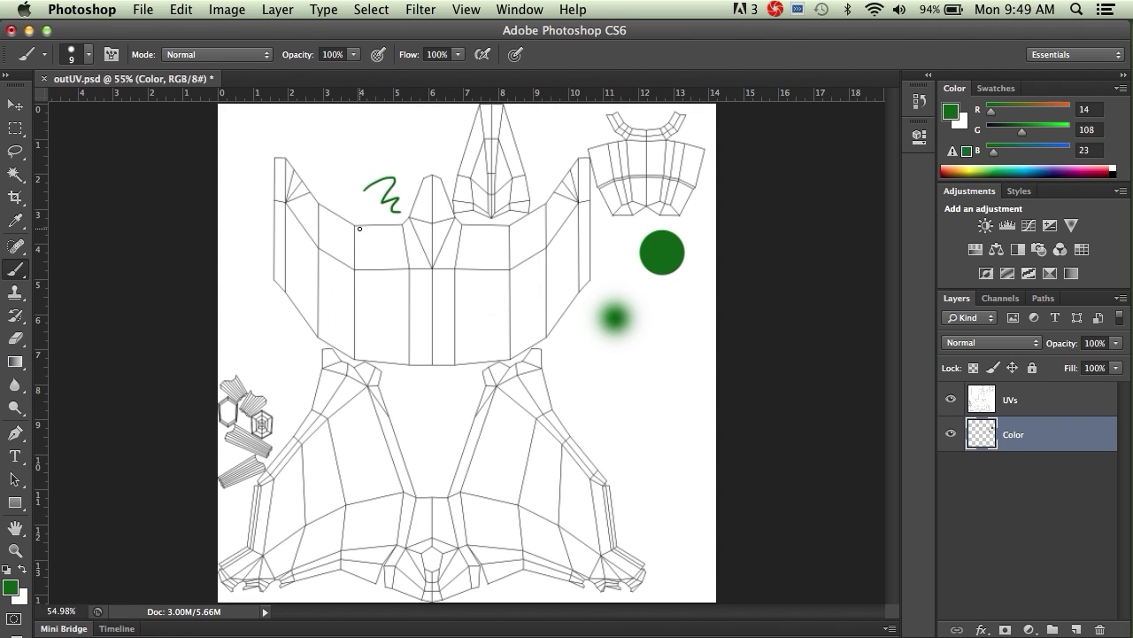
Enlarge and shrink the hard round brush repeatedly, finishing at a size of 90 px.
key(bracketright)
key(bracketright)
key(bracketright)
key(bracketright)
key(bracketright)
key(bracketright)
key(bracketright)
key(bracketright)
key(bracketright)
key(bracketleft)
key(bracketleft)
key(bracketleft)
key(bracketleft)
key(bracketleft)
key(bracketleft)
key(bracketright)
key(bracketright)
key(bracketright)
key(bracketright)
key(bracketright)
key(bracketright)
key(bracketright)
key(bracketright)
key(bracketright)
key(bracketright)
key(bracketright)
key(bracketleft)
key(bracketleft)
key(bracketleft)
key(bracketleft)
key(bracketleft)
key(bracketleft)
key(bracketright)
key(bracketright)
key(bracketright)
key(bracketright)
key(bracketleft)
key(bracketleft)
key(bracketleft)
Paint the large lower, large upper, pointed and small upper-right UV shells solid dark green, slightly past their outlines, on the Color layer.
mouse_move(344, 361)
mouse_down()
mouse_move(324, 342)
mouse_move(332, 404)
mouse_move(362, 359)
mouse_move(392, 458)
mouse_move(453, 496)
mouse_move(499, 405)
mouse_move(475, 430)
mouse_move(498, 372)
mouse_move(534, 356)
mouse_move(534, 399)
mouse_move(552, 405)
mouse_move(638, 582)
mouse_move(561, 560)
mouse_move(417, 579)
mouse_move(443, 543)
mouse_move(375, 570)
mouse_move(476, 528)
mouse_move(516, 425)
mouse_move(523, 496)
mouse_move(575, 538)
mouse_move(537, 464)
mouse_up()
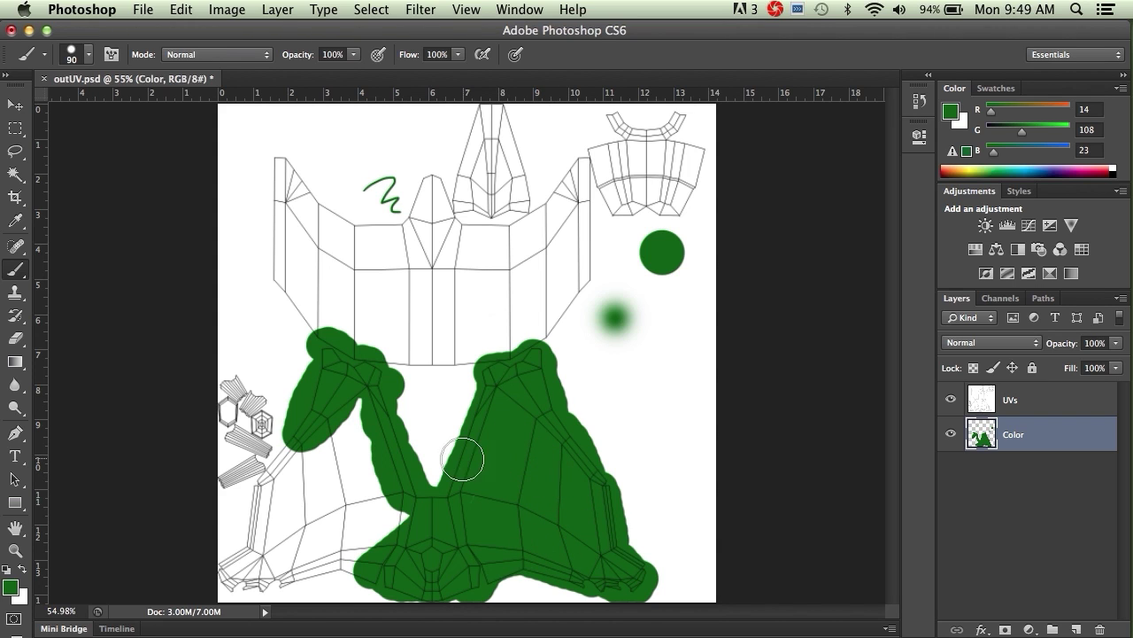
mouse_move(299, 455)
mouse_down()
mouse_move(234, 576)
mouse_move(381, 575)
mouse_move(273, 550)
mouse_move(292, 496)
mouse_move(308, 491)
mouse_move(318, 511)
mouse_move(351, 411)
mouse_move(336, 479)
mouse_move(341, 561)
mouse_move(401, 541)
mouse_move(411, 521)
mouse_move(380, 496)
mouse_move(382, 442)
mouse_move(363, 473)
mouse_move(363, 447)
mouse_up()
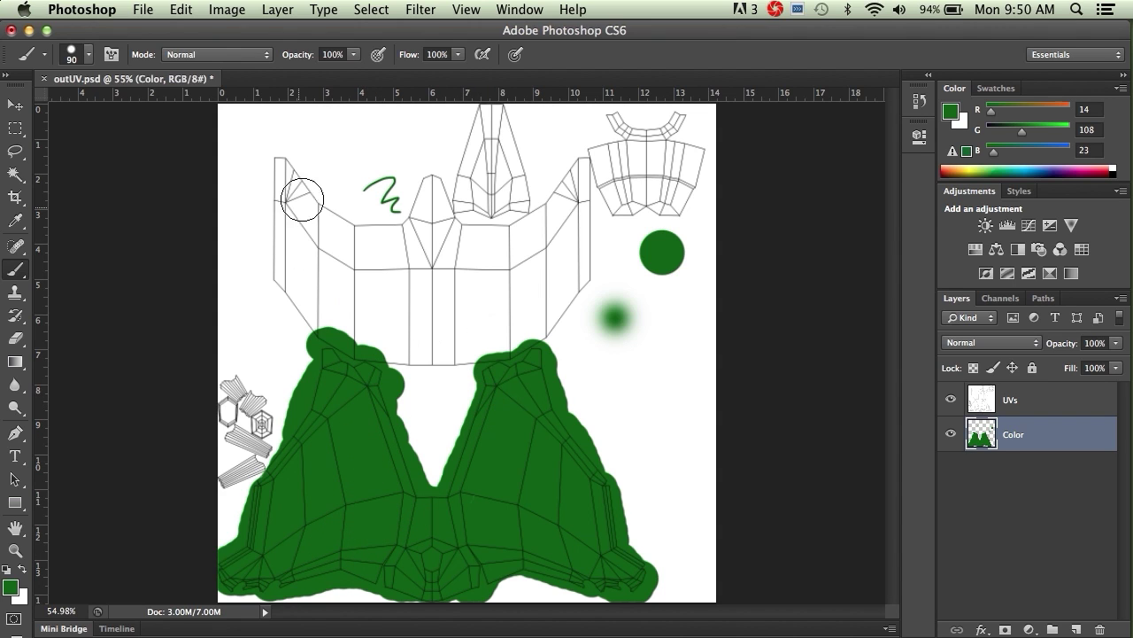
mouse_move(280, 173)
mouse_down()
mouse_move(275, 235)
mouse_move(321, 334)
mouse_move(288, 183)
mouse_move(346, 236)
mouse_move(377, 238)
mouse_move(420, 215)
mouse_move(435, 190)
mouse_move(454, 208)
mouse_move(480, 118)
mouse_move(502, 112)
mouse_move(522, 212)
mouse_move(493, 195)
mouse_move(525, 227)
mouse_move(560, 194)
mouse_move(571, 160)
mouse_move(523, 187)
mouse_move(586, 164)
mouse_move(578, 288)
mouse_move(502, 347)
mouse_up()
mouse_move(479, 355)
mouse_down()
mouse_move(380, 357)
mouse_move(328, 278)
mouse_move(469, 231)
mouse_move(399, 283)
mouse_move(455, 309)
mouse_move(519, 309)
mouse_move(549, 279)
mouse_move(501, 253)
mouse_move(532, 278)
mouse_move(592, 217)
mouse_up()
mouse_move(615, 136)
mouse_down()
mouse_move(674, 121)
mouse_move(615, 142)
mouse_move(601, 174)
mouse_move(623, 212)
mouse_move(681, 203)
mouse_move(693, 151)
mouse_move(666, 200)
mouse_move(668, 160)
mouse_move(636, 162)
mouse_up()
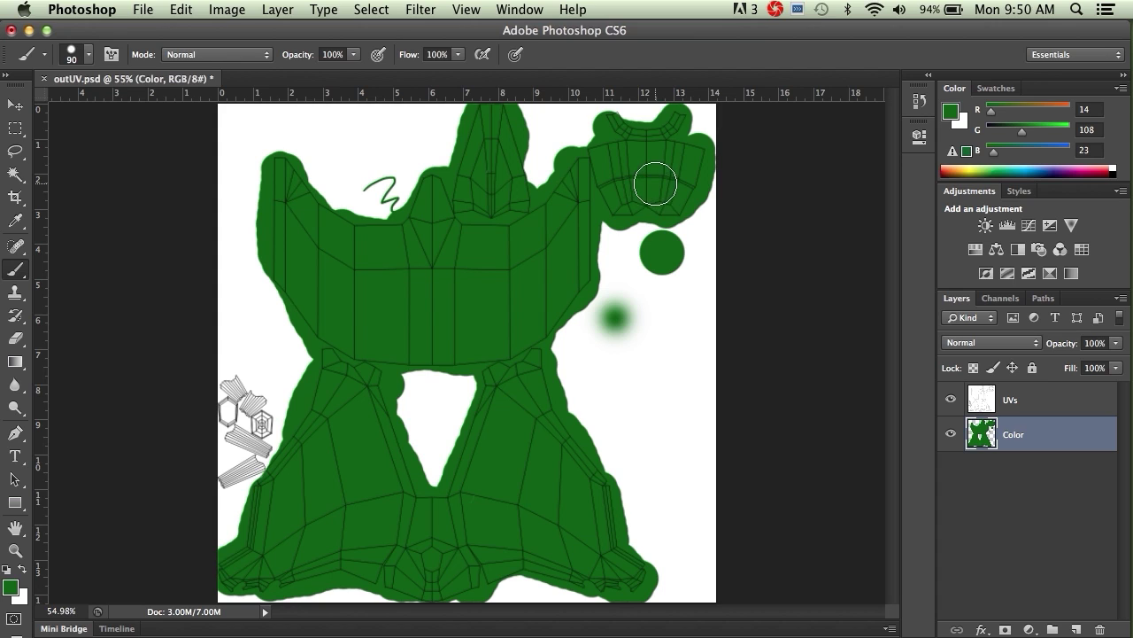
drag(623, 125, 614, 114)
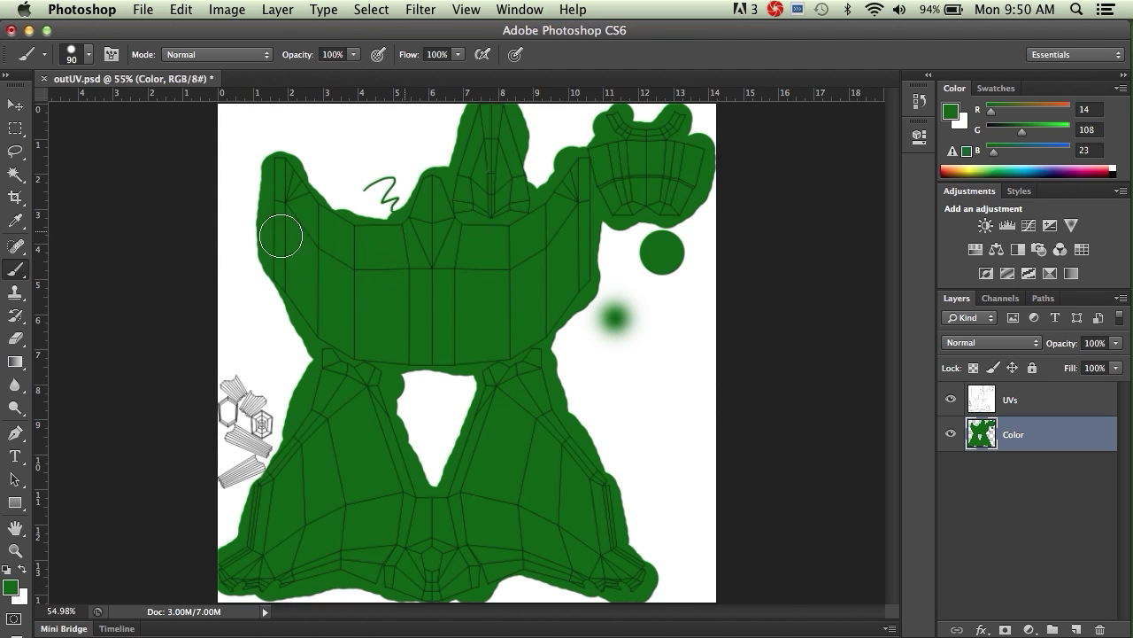
Set the foreground color to a neutral gray, RGB 143, 143, 143.
click(13, 582)
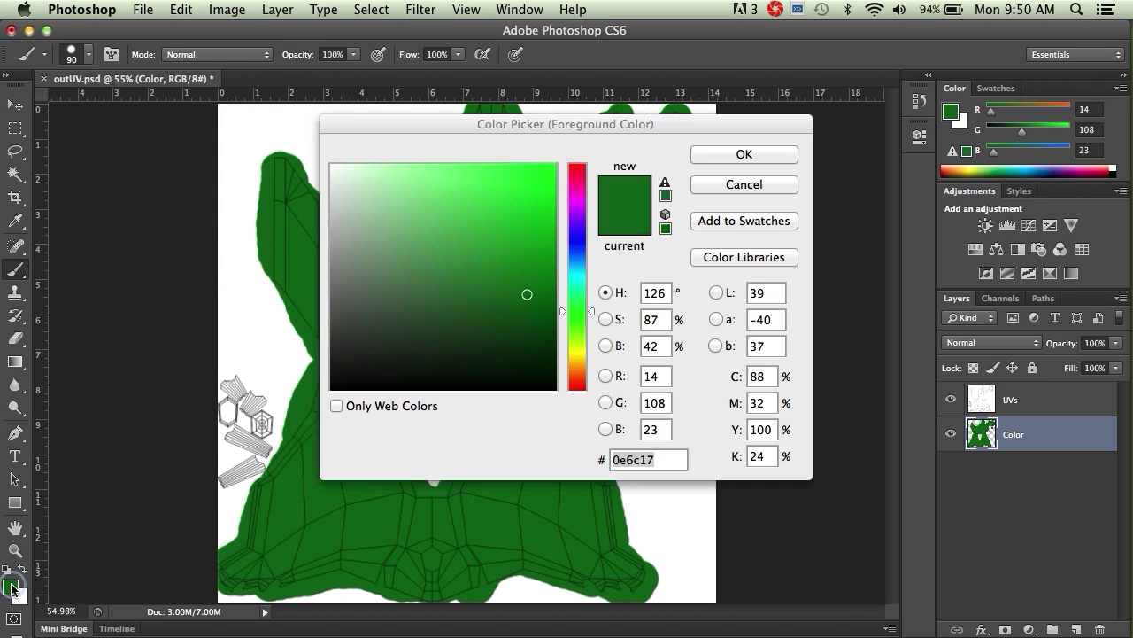
click(341, 306)
drag(340, 306, 298, 260)
click(744, 155)
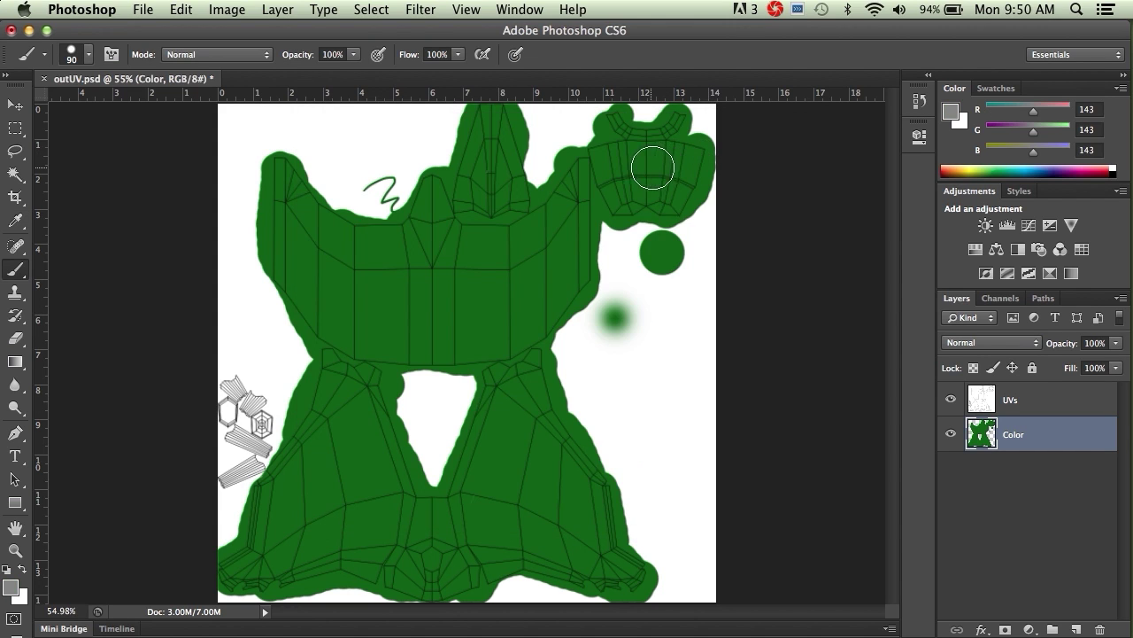
Paint the four small striped, fan-shaped UV shells at the canvas's left edge gray with the 90 px brush, leaving both hexagons unpainted.
key(super+equal)
key(super+equal)
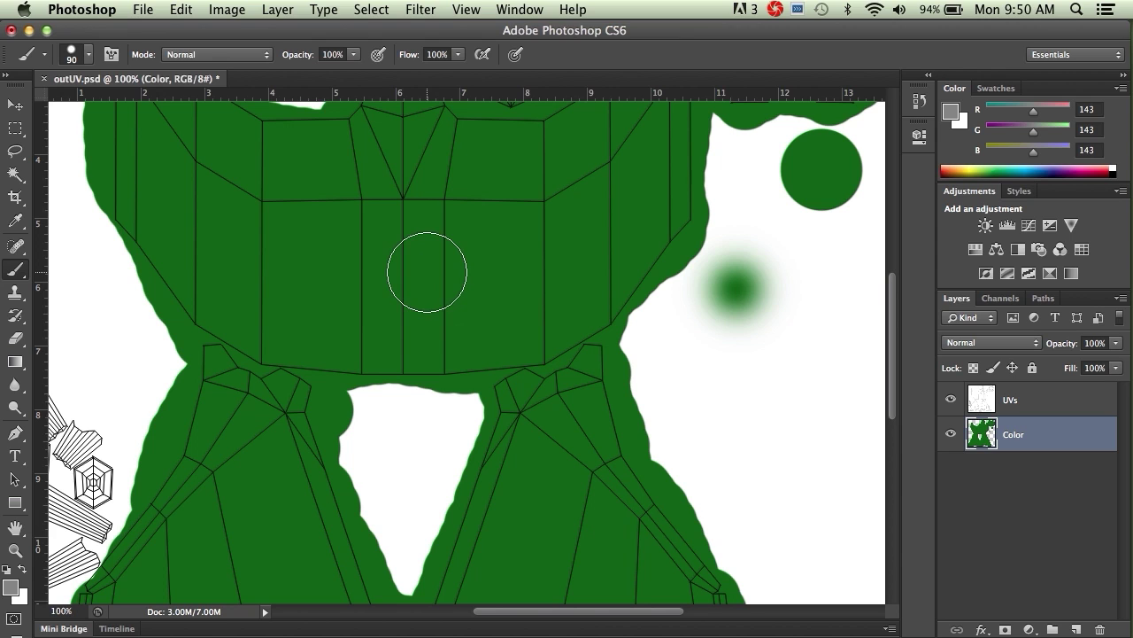
key(super+equal)
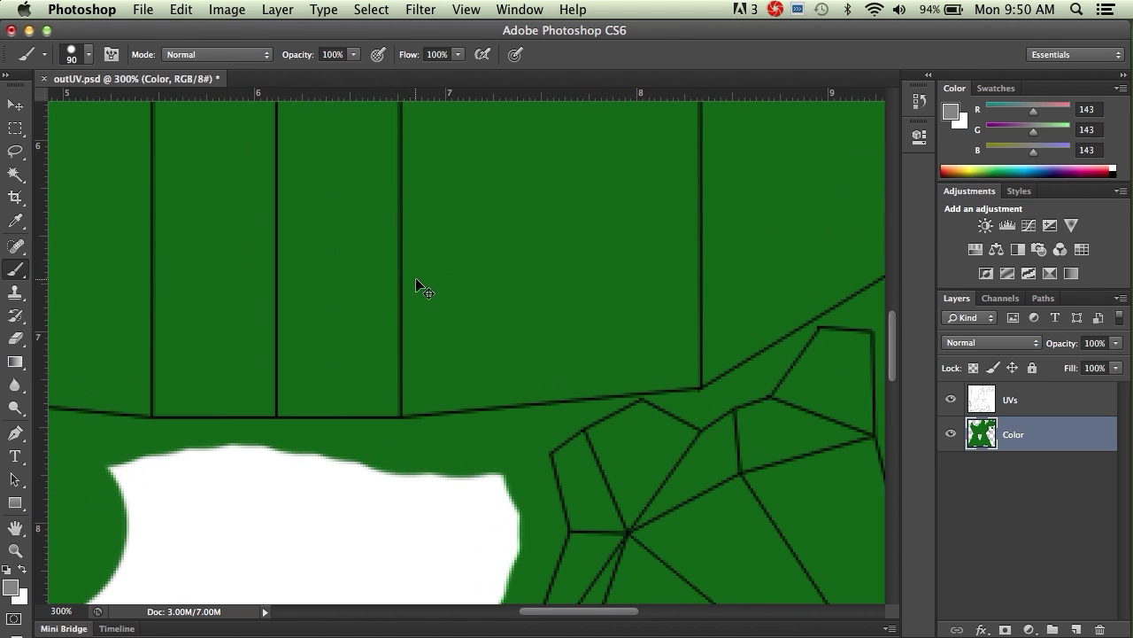
key(super+minus)
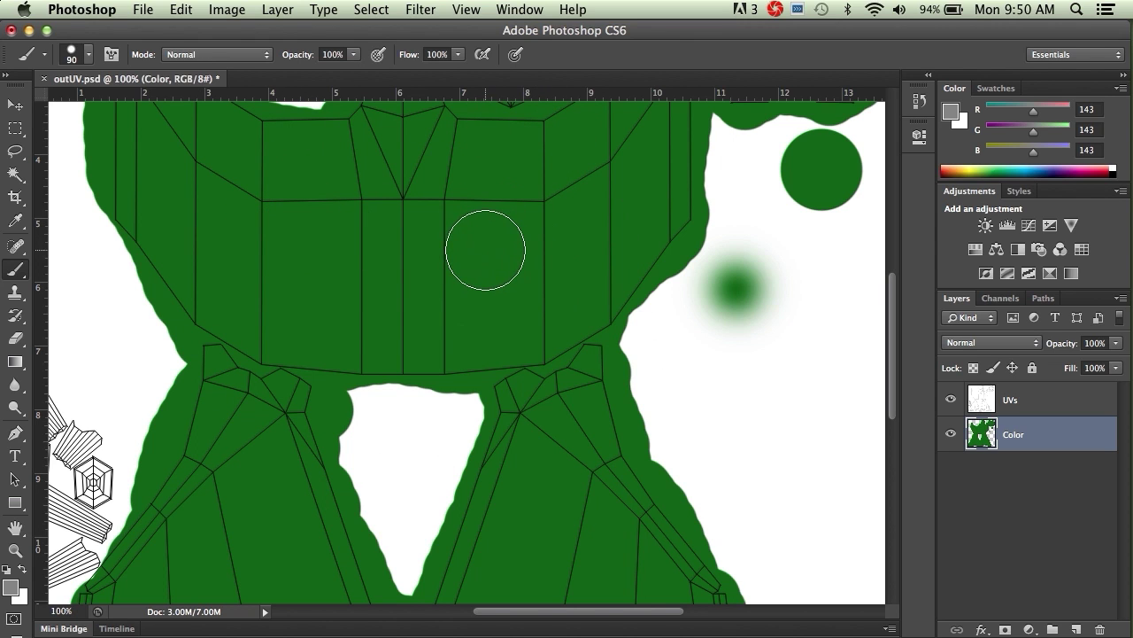
key(super+0)
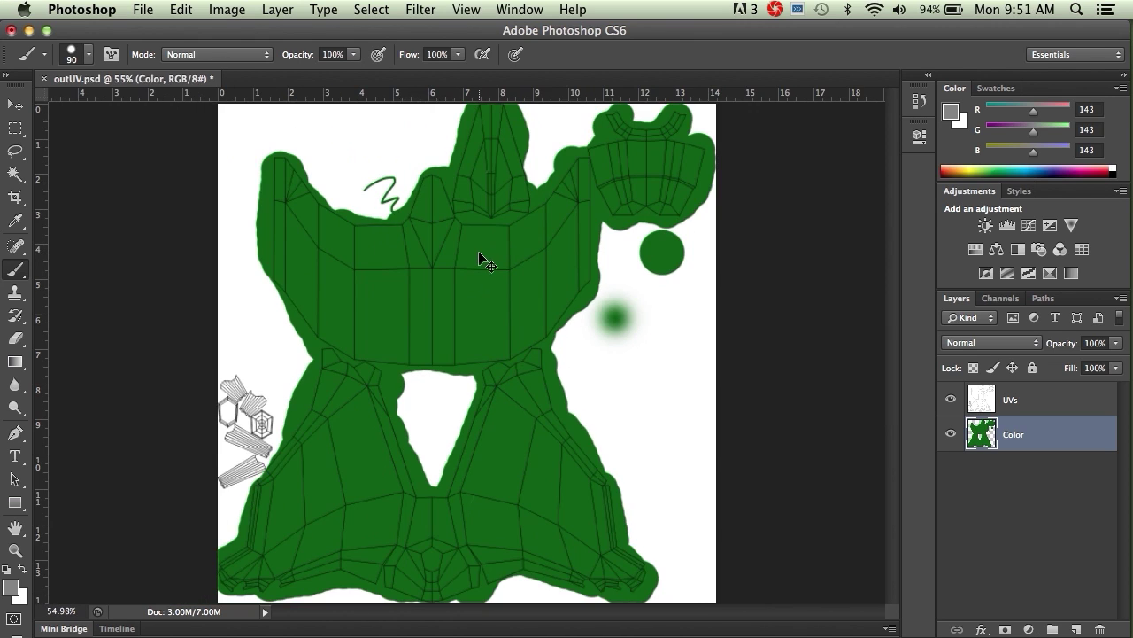
key(super+plus)
key(super+plus)
key(super+plus)
key(super+plus)
key(super+plus)
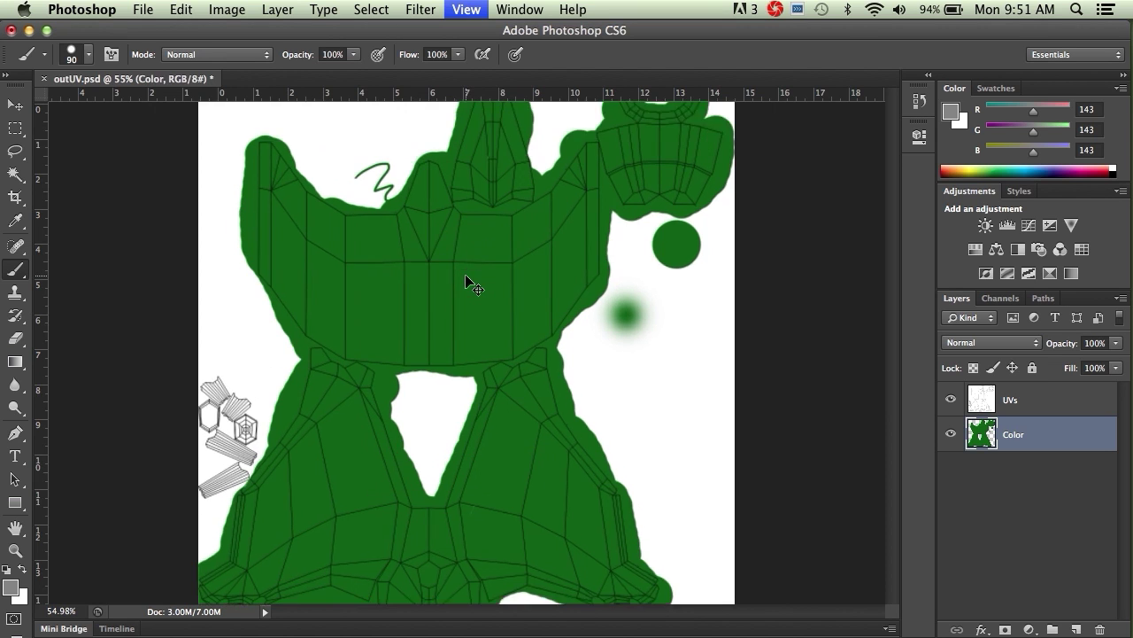
drag(299, 356, 505, 323)
scroll(474, 307, left, 10)
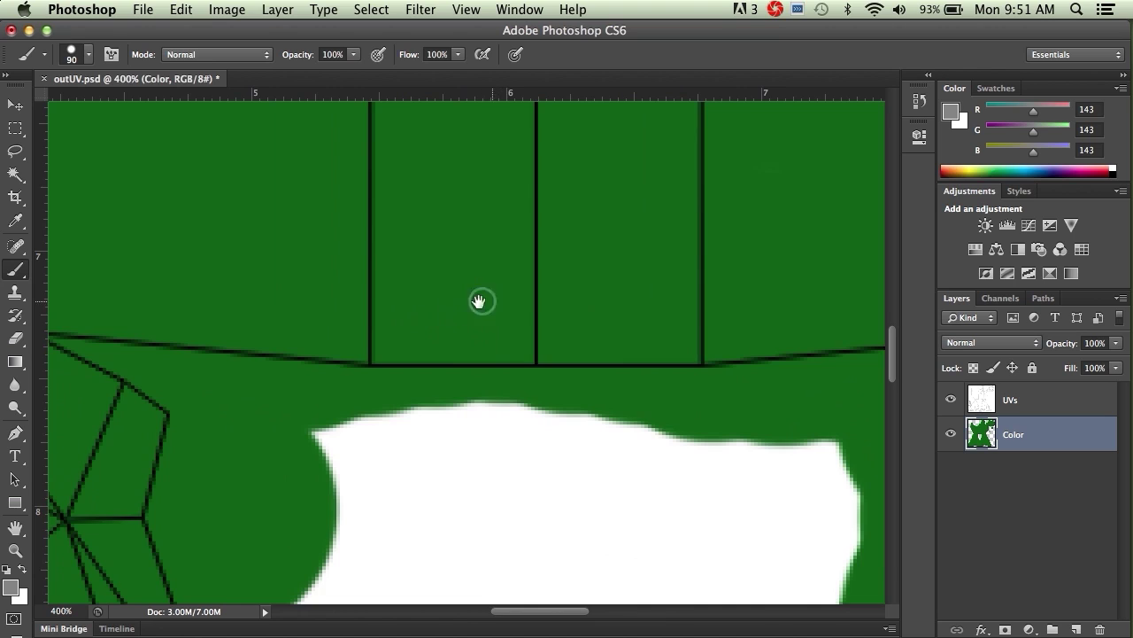
scroll(453, 302, left, 10)
scroll(452, 302, down, 5)
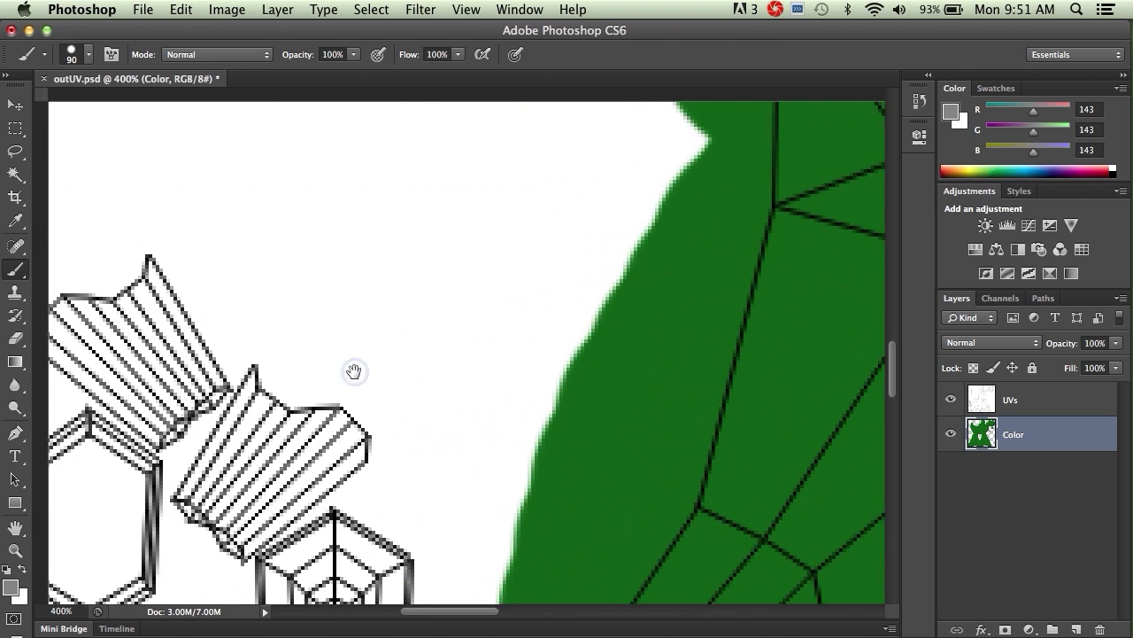
key(super+minus)
key(super+minus)
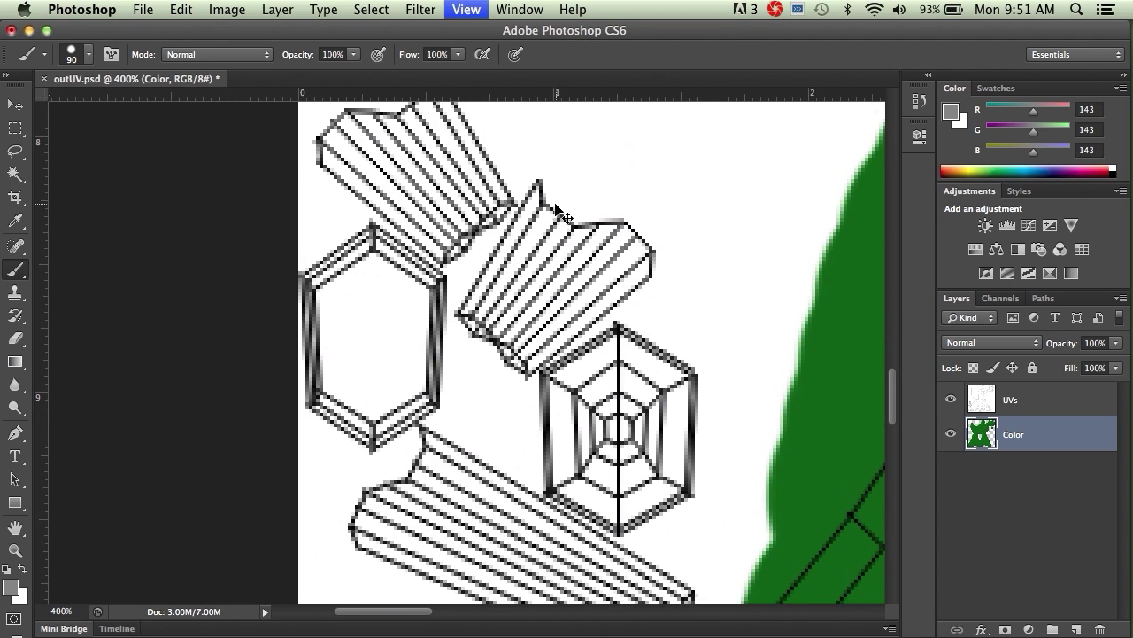
scroll(507, 279, down, 3)
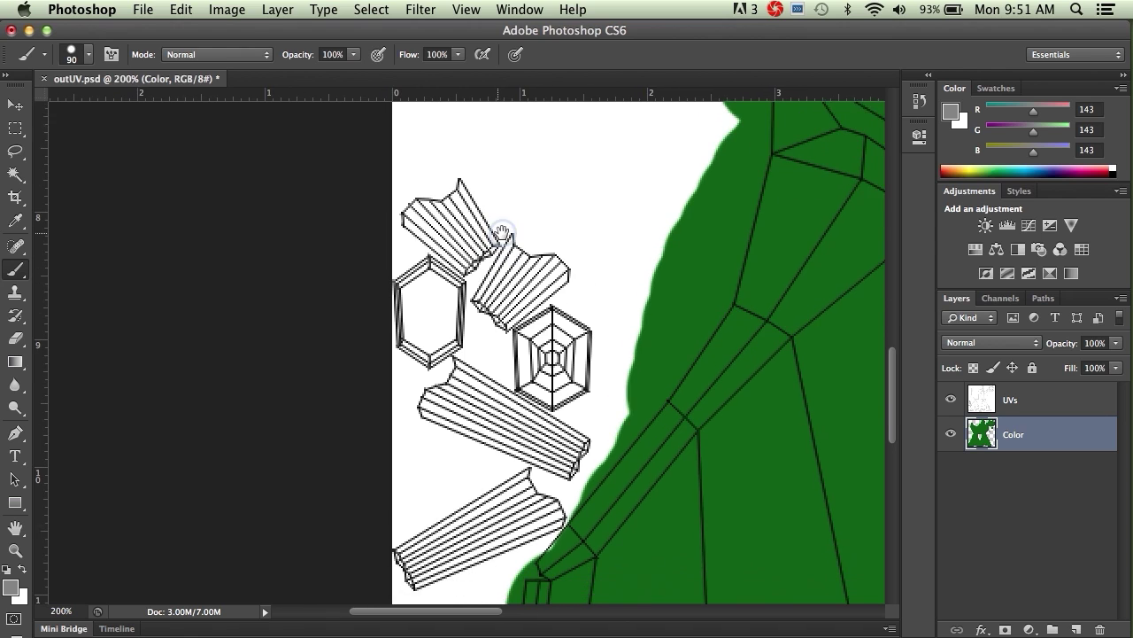
mouse_move(470, 190)
mouse_down()
mouse_move(466, 168)
mouse_move(434, 170)
mouse_move(425, 212)
mouse_move(474, 239)
mouse_move(475, 190)
mouse_move(572, 252)
mouse_move(518, 277)
mouse_move(507, 255)
mouse_move(522, 262)
mouse_up()
mouse_move(437, 376)
mouse_down()
mouse_move(468, 374)
mouse_move(465, 357)
mouse_move(517, 409)
mouse_move(532, 416)
mouse_move(522, 400)
mouse_move(579, 429)
mouse_move(557, 411)
mouse_move(575, 431)
mouse_move(564, 459)
mouse_move(442, 399)
mouse_up()
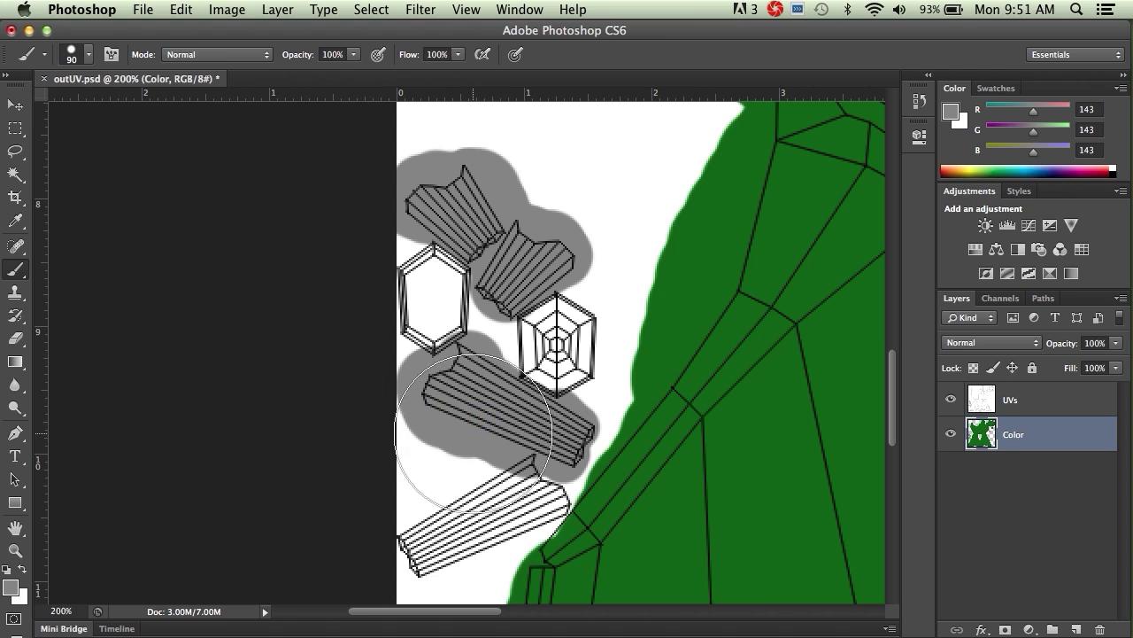
scroll(486, 374, down, 5)
mouse_move(527, 378)
mouse_down()
mouse_move(431, 430)
mouse_move(423, 458)
mouse_move(438, 476)
mouse_move(568, 422)
mouse_move(548, 432)
mouse_move(564, 417)
mouse_move(546, 379)
mouse_move(574, 332)
mouse_move(551, 309)
mouse_up()
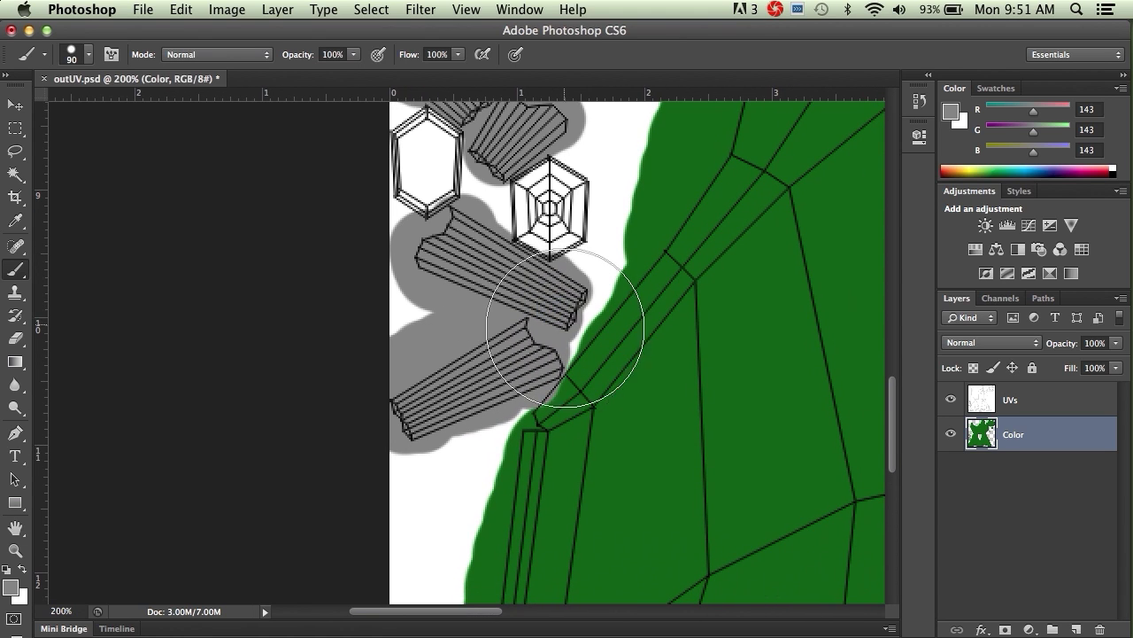
Sample the dark green from the painted lower shell and reduce the brush size to 20 px.
alt+click(669, 370)
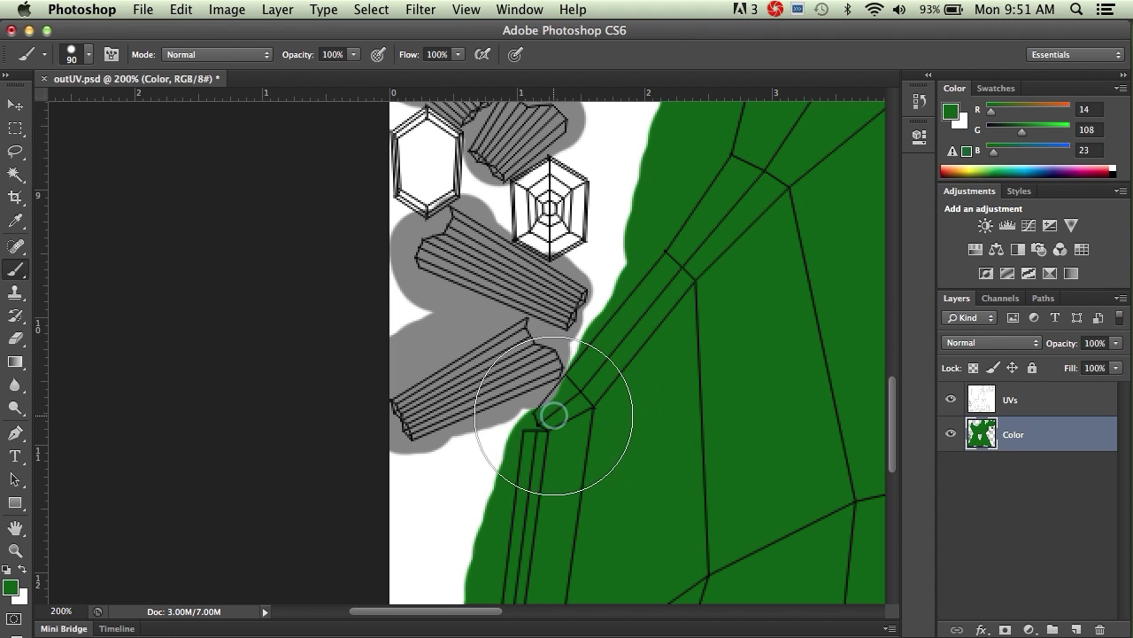
key(bracketleft)
key(bracketleft)
key(bracketleft)
key(bracketleft)
key(bracketleft)
key(bracketleft)
key(bracketleft)
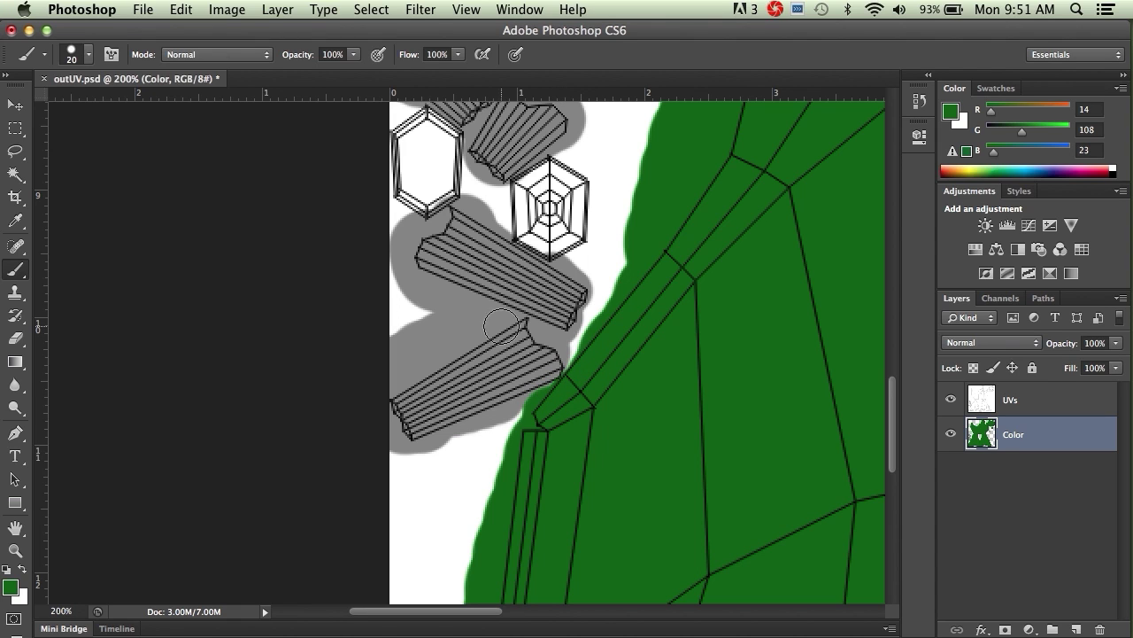
Set the foreground color to teal, RGB 52, 164, 160, and paint the web-patterned hexagon shell with the 20 px brush.
mouse_move(529, 280)
mouse_down()
mouse_move(455, 296)
mouse_move(428, 282)
mouse_up()
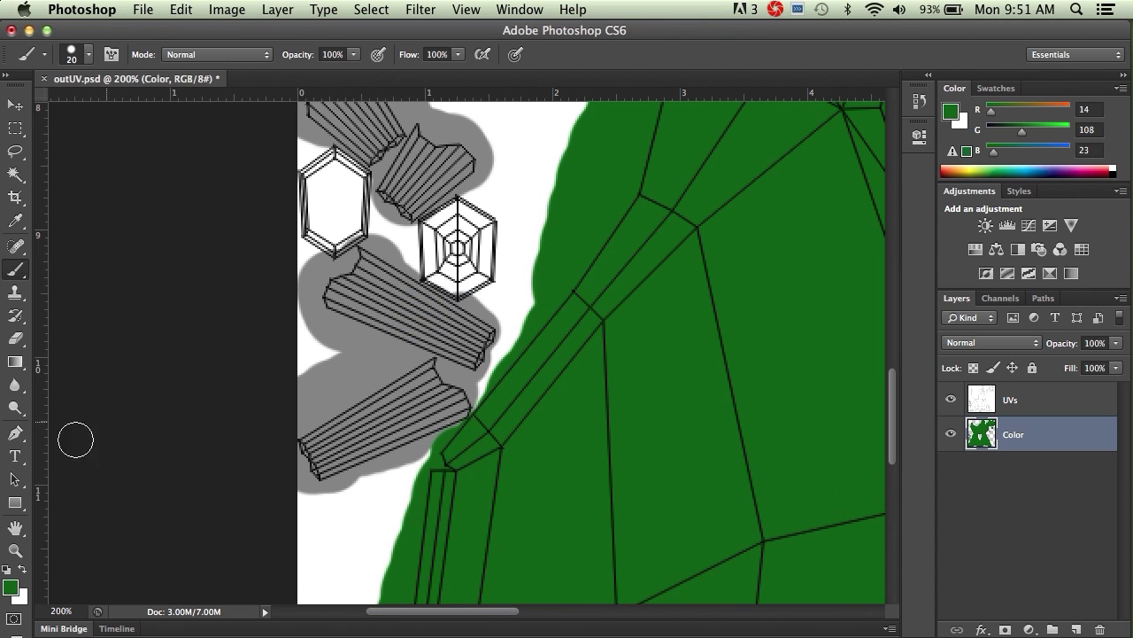
click(12, 589)
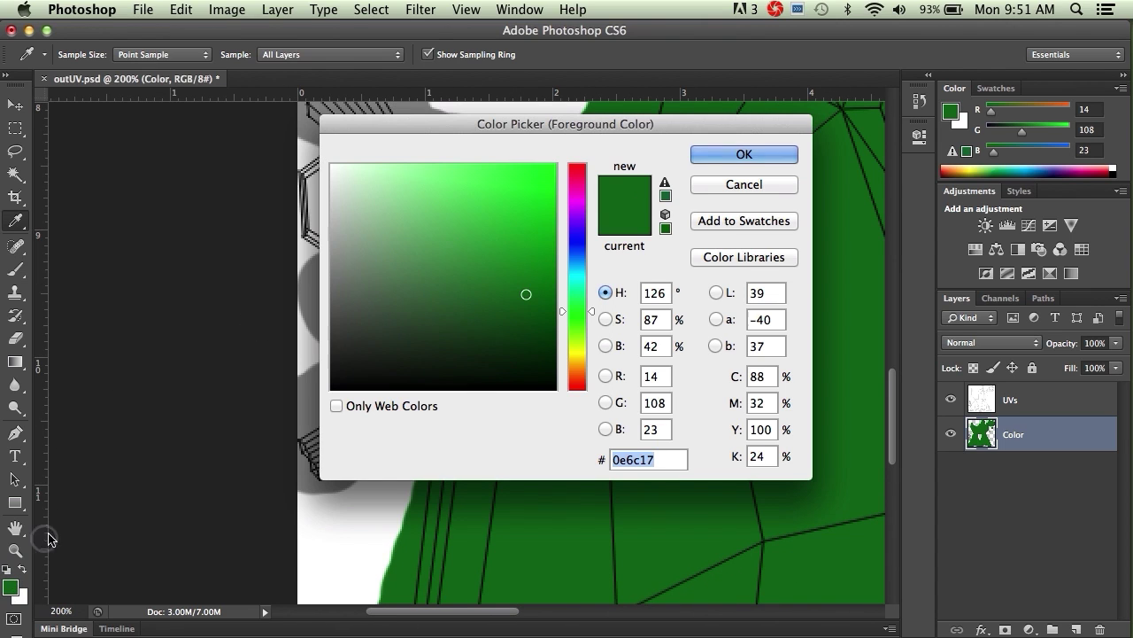
click(582, 281)
mouse_move(536, 192)
mouse_down()
mouse_move(481, 237)
mouse_move(443, 245)
mouse_move(484, 245)
mouse_up()
click(714, 158)
key(b)
drag(439, 199, 436, 207)
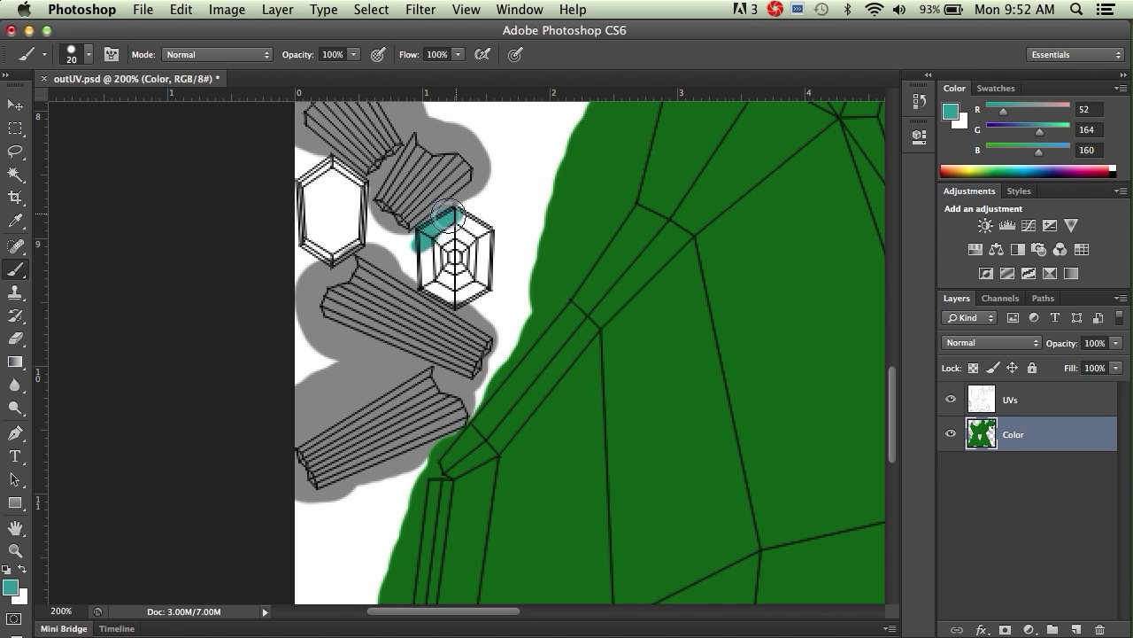
mouse_move(487, 237)
mouse_down()
mouse_move(484, 288)
mouse_move(453, 302)
mouse_move(424, 277)
mouse_move(449, 294)
mouse_move(429, 241)
mouse_move(460, 231)
mouse_move(457, 263)
mouse_up()
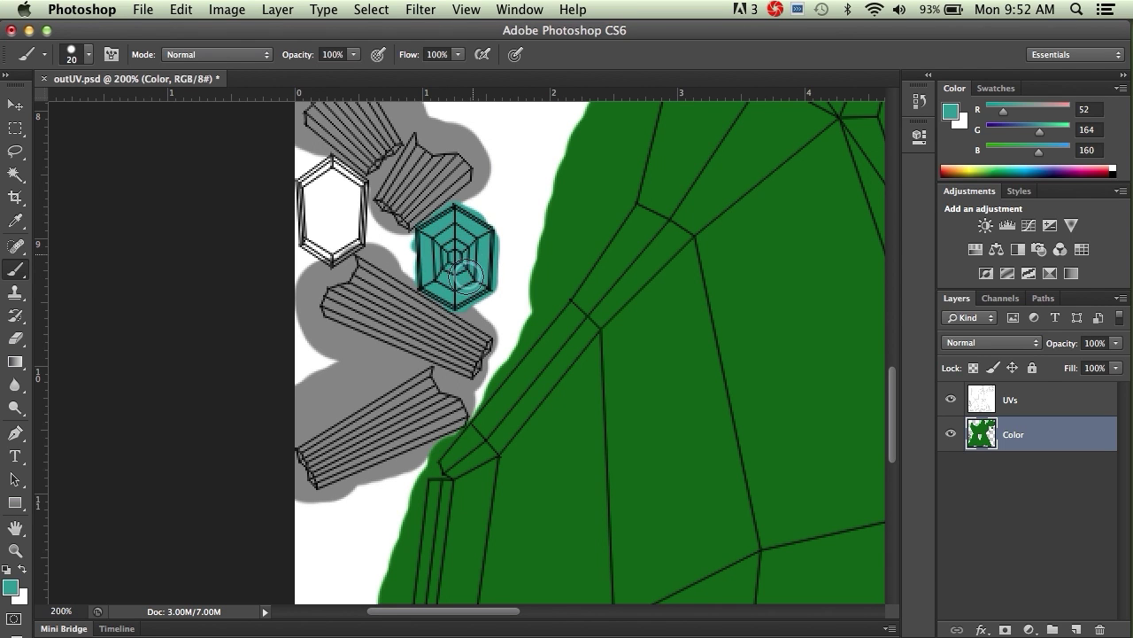
Touch up the border between the teal hexagon and the neighboring gray shells, sampling gray and teal from the canvas.
key(super+equal)
key(super+equal)
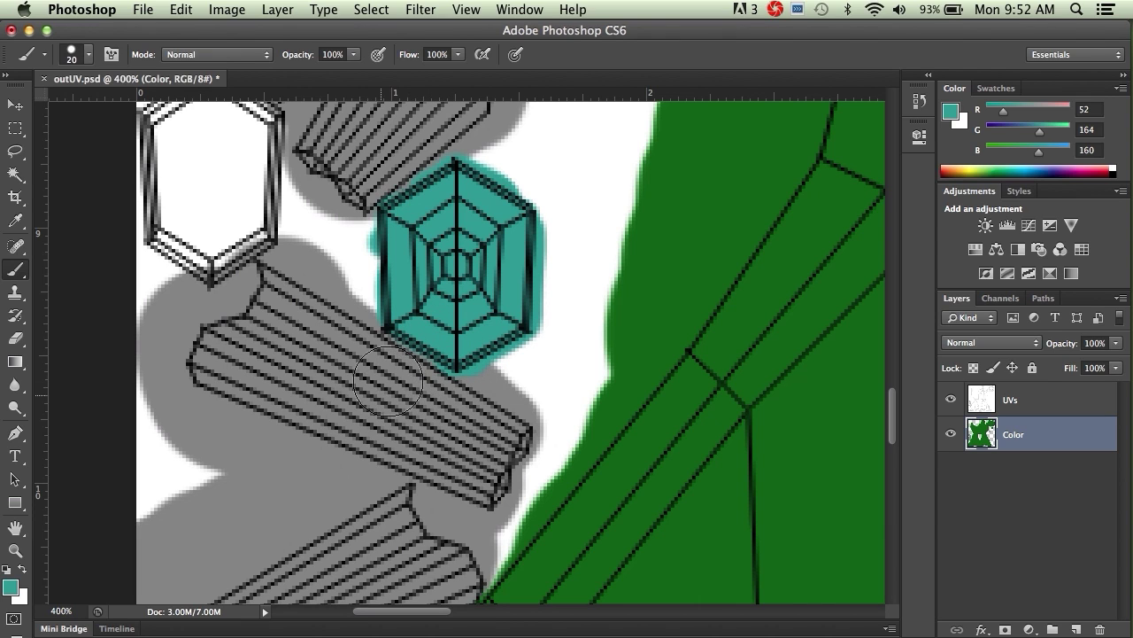
alt+click(272, 427)
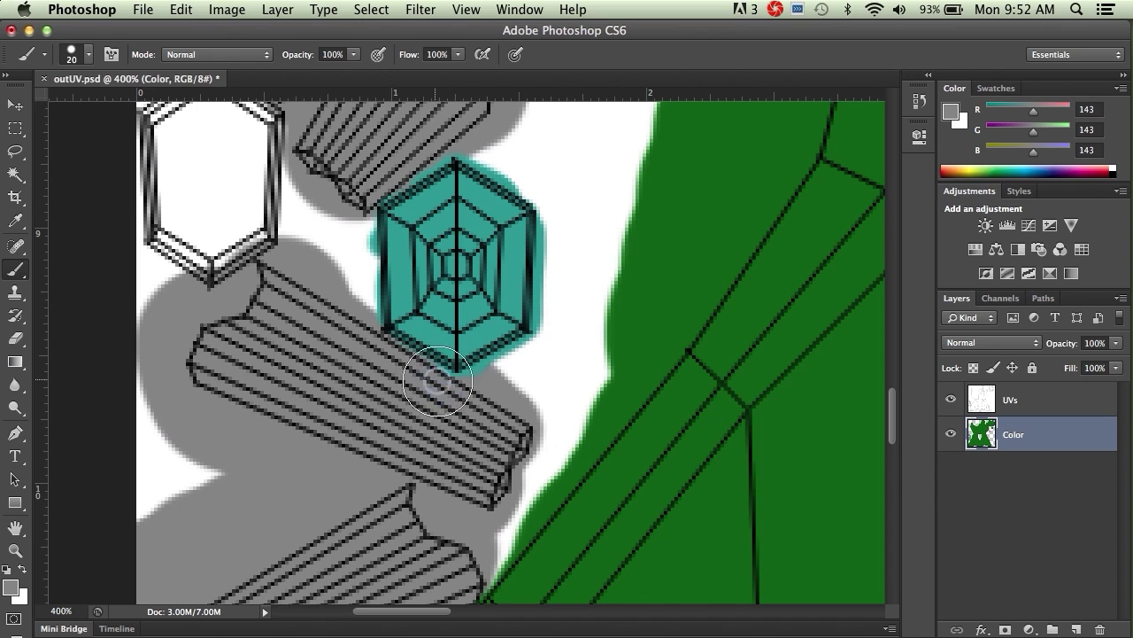
alt+click(483, 335)
mouse_move(447, 349)
mouse_down()
mouse_move(390, 320)
mouse_move(410, 330)
mouse_move(395, 280)
mouse_move(387, 306)
mouse_move(384, 263)
mouse_up()
Undo a trial teal stroke on the hollow hexagon shell and paint its lower-left corner with the sampled gray.
scroll(354, 252, up, 3)
scroll(354, 253, left, 3)
drag(261, 305, 271, 299)
key(super+z)
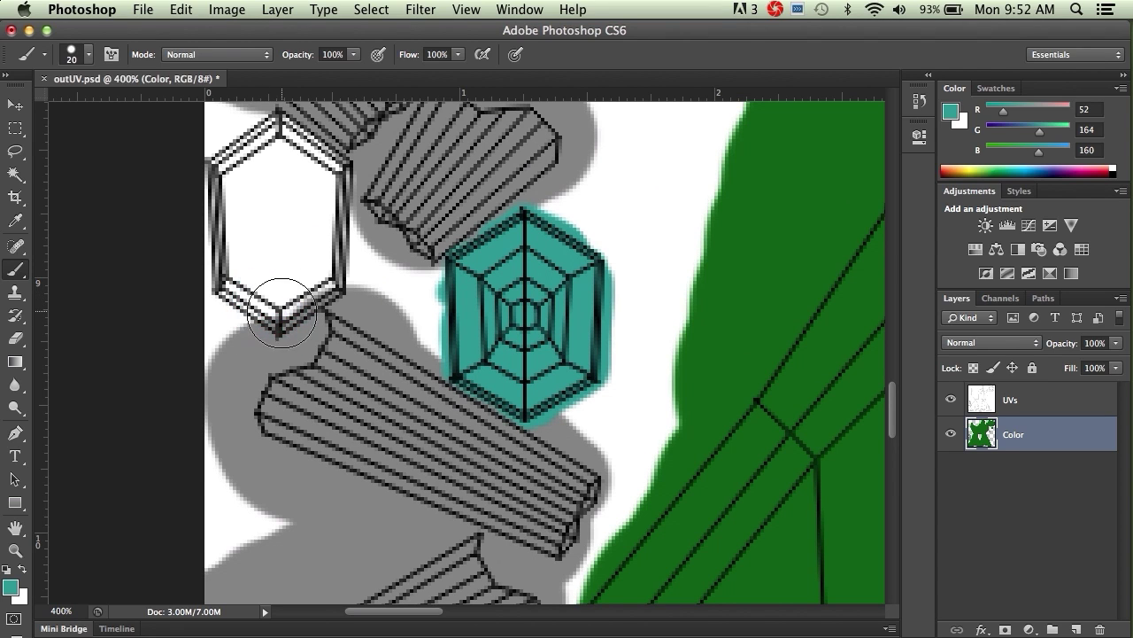
alt+click(247, 359)
mouse_move(247, 355)
mouse_down()
mouse_move(274, 326)
mouse_move(264, 303)
mouse_move(230, 296)
mouse_move(240, 308)
mouse_move(470, 306)
mouse_move(292, 297)
mouse_move(268, 315)
mouse_move(223, 288)
mouse_up()
Try sampled teal along the hollow hexagon's lower and left edges, toggling the last stroke with undo and redo.
alt+click(468, 299)
drag(222, 169, 233, 327)
key(super+z)
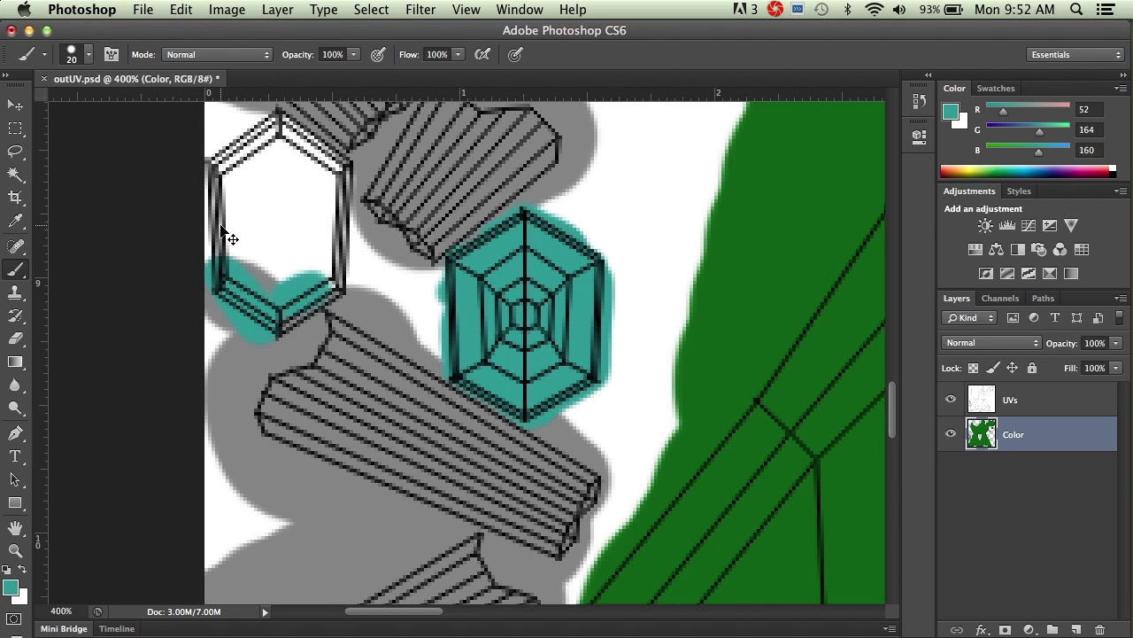
key(super+z)
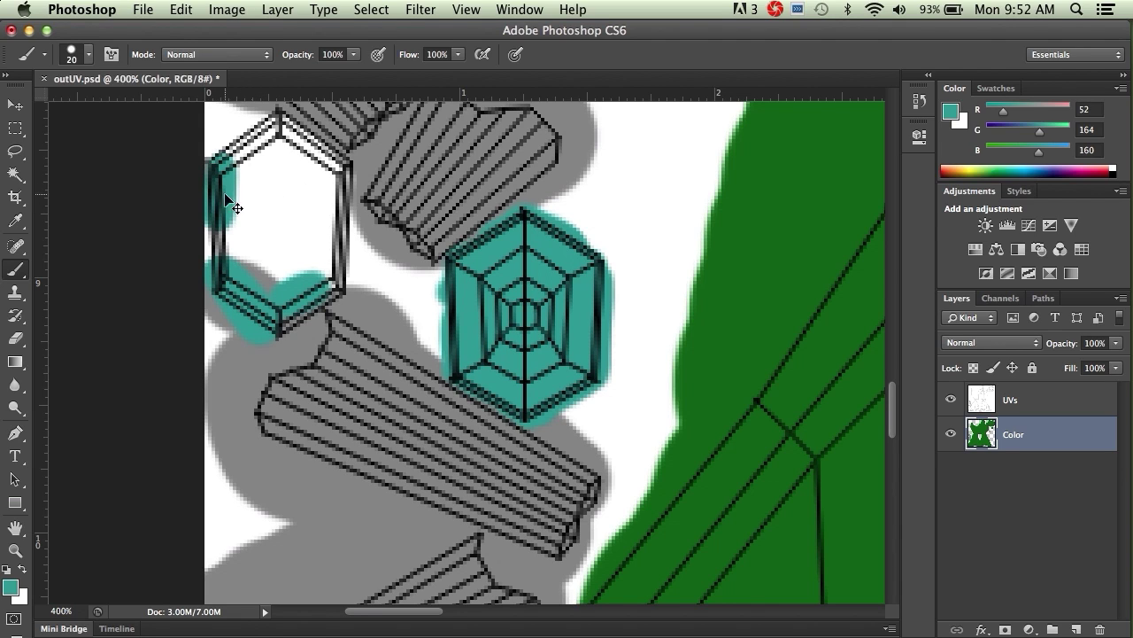
key(super+z)
key(super+z)
key(super+z)
key(super+z)
Undo the last teal brush stroke and step backward once more to clear the teal from the hollow hexagon.
click(182, 10)
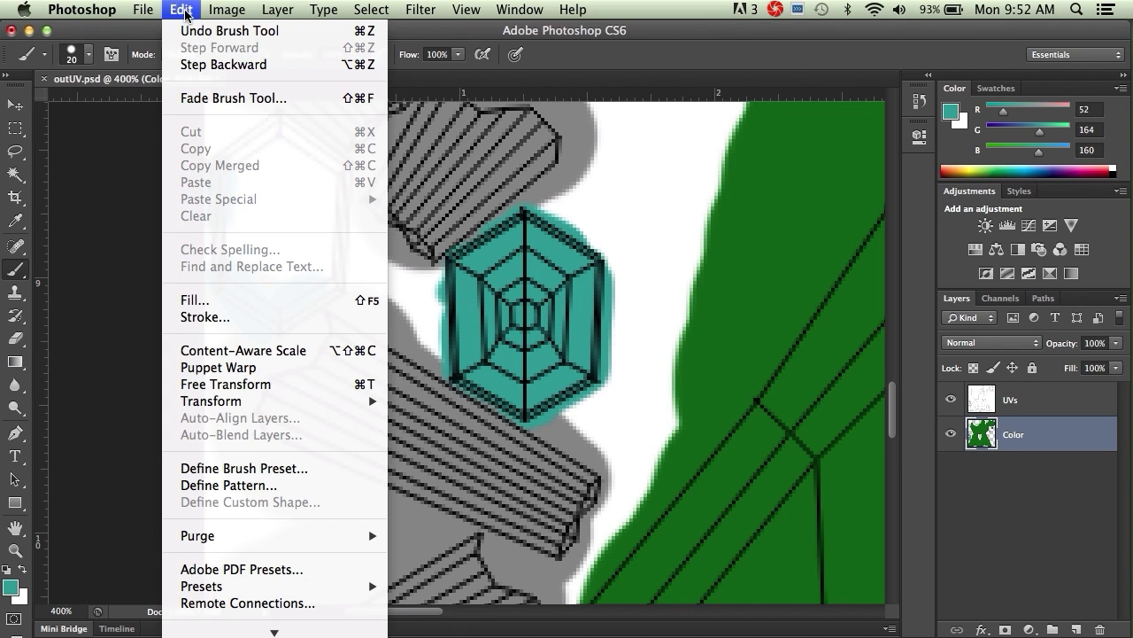
click(200, 34)
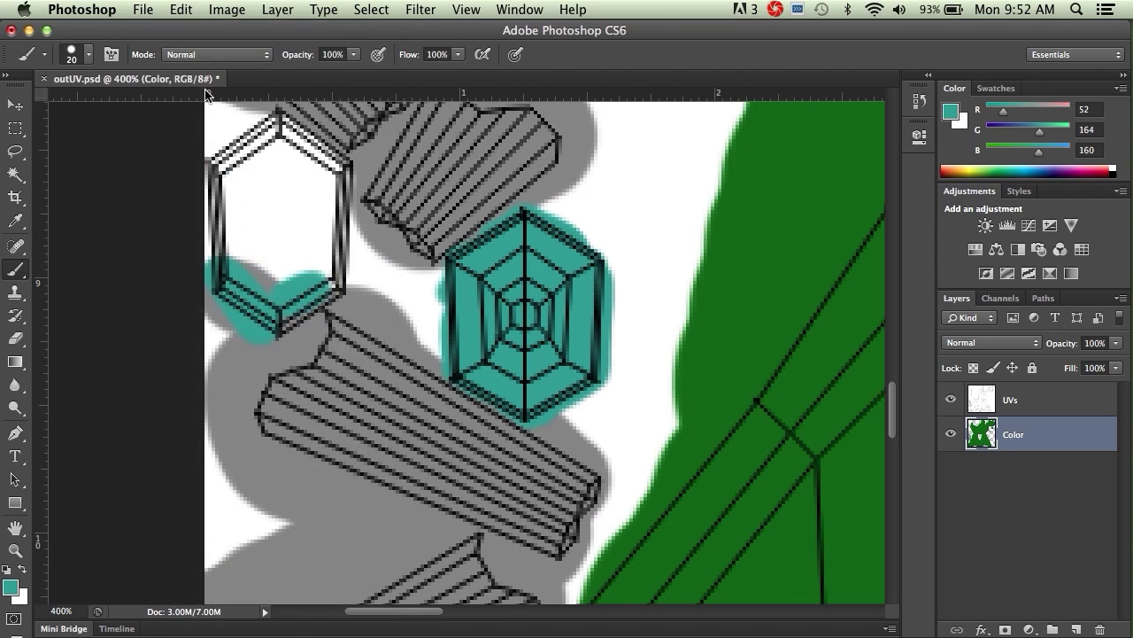
click(187, 11)
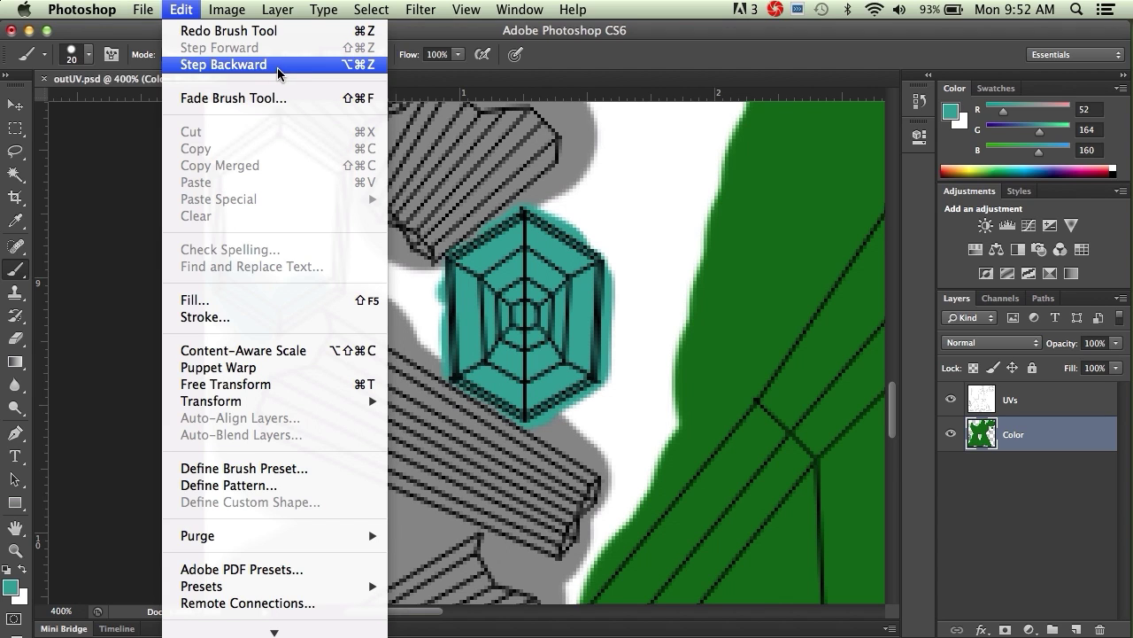
mouse_move(263, 20)
mouse_move(196, 12)
click(359, 76)
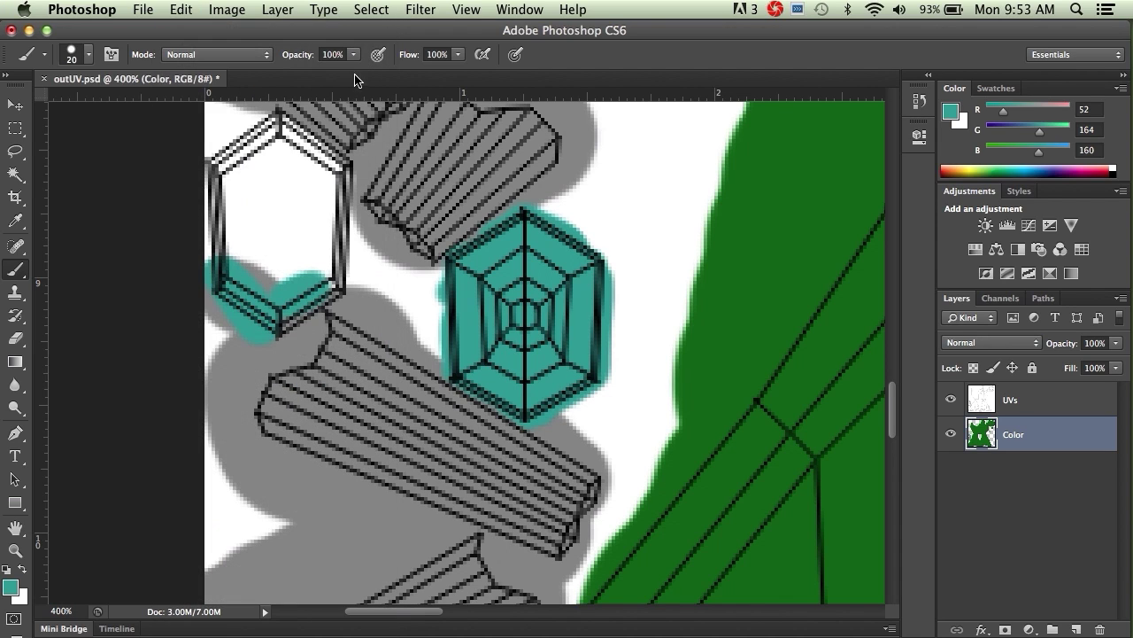
key(super+alt+z)
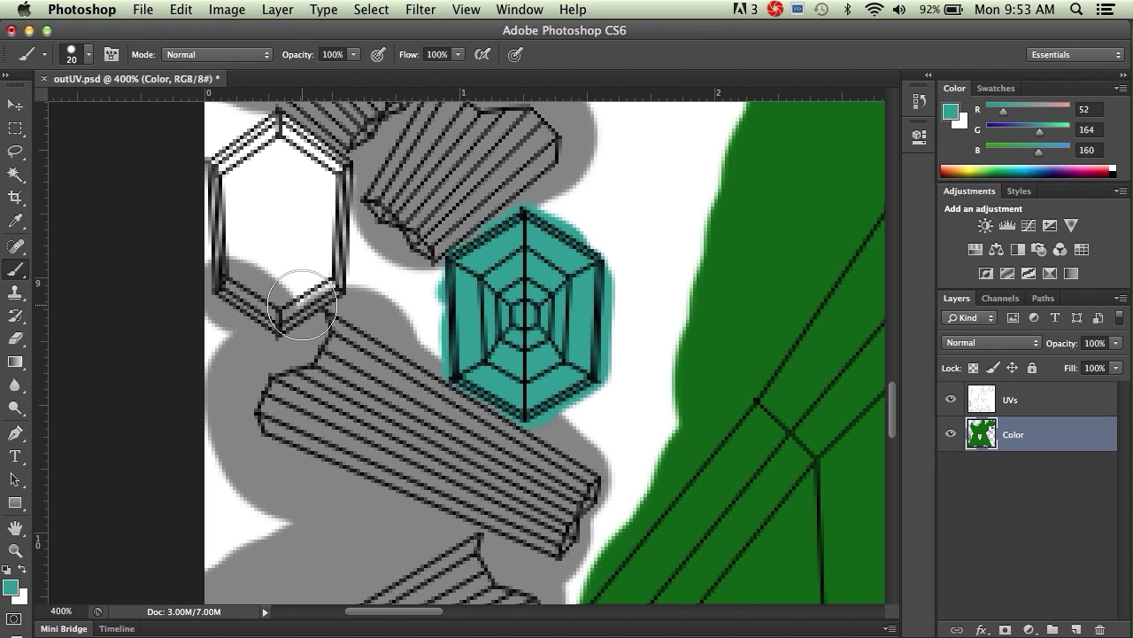
Sample the gray from the canvas and paint the hollow hexagon's entire rim with the 20 px brush.
alt+click(261, 342)
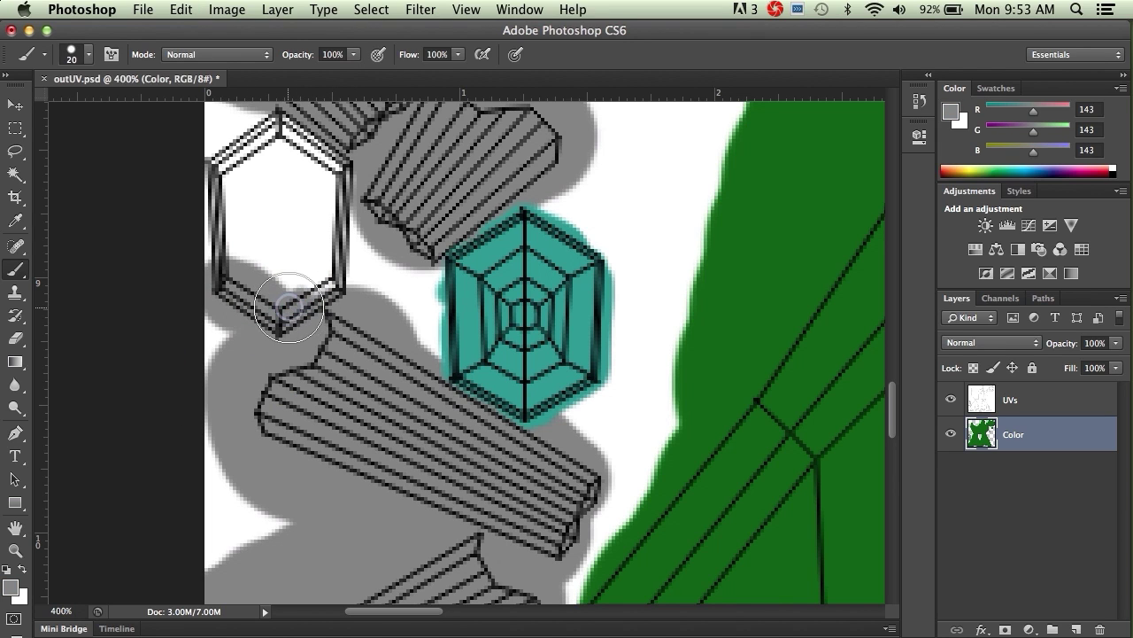
mouse_move(330, 280)
mouse_down()
mouse_move(261, 317)
mouse_move(223, 265)
mouse_move(219, 167)
mouse_move(239, 162)
mouse_move(258, 177)
mouse_move(231, 246)
mouse_move(231, 228)
mouse_move(199, 233)
mouse_move(244, 208)
mouse_move(306, 257)
mouse_move(305, 348)
mouse_move(289, 384)
mouse_move(250, 404)
mouse_move(210, 396)
mouse_move(183, 352)
mouse_move(187, 246)
mouse_move(245, 201)
mouse_move(303, 247)
mouse_move(338, 192)
mouse_up()
key(super+r)
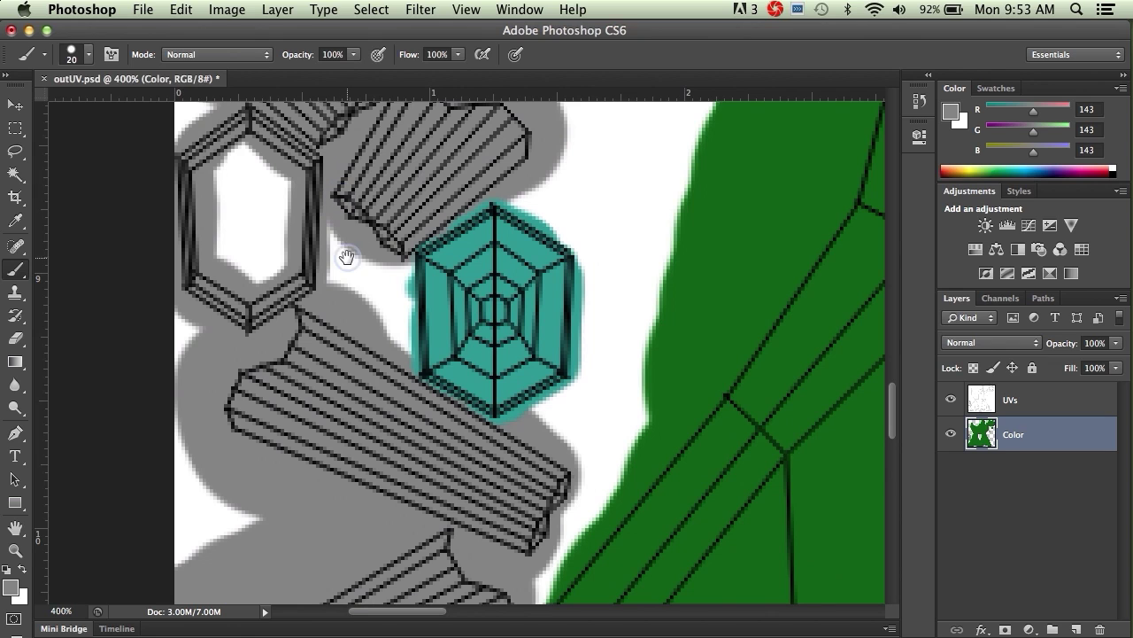
Sample the teal from the filled hexagon and touch up its upper-left edge with the 20 px brush.
drag(346, 256, 322, 233)
alt+click(419, 265)
mouse_move(401, 240)
mouse_down()
mouse_move(472, 192)
mouse_move(543, 235)
mouse_move(536, 228)
mouse_move(537, 342)
mouse_move(519, 355)
mouse_move(486, 310)
mouse_up()
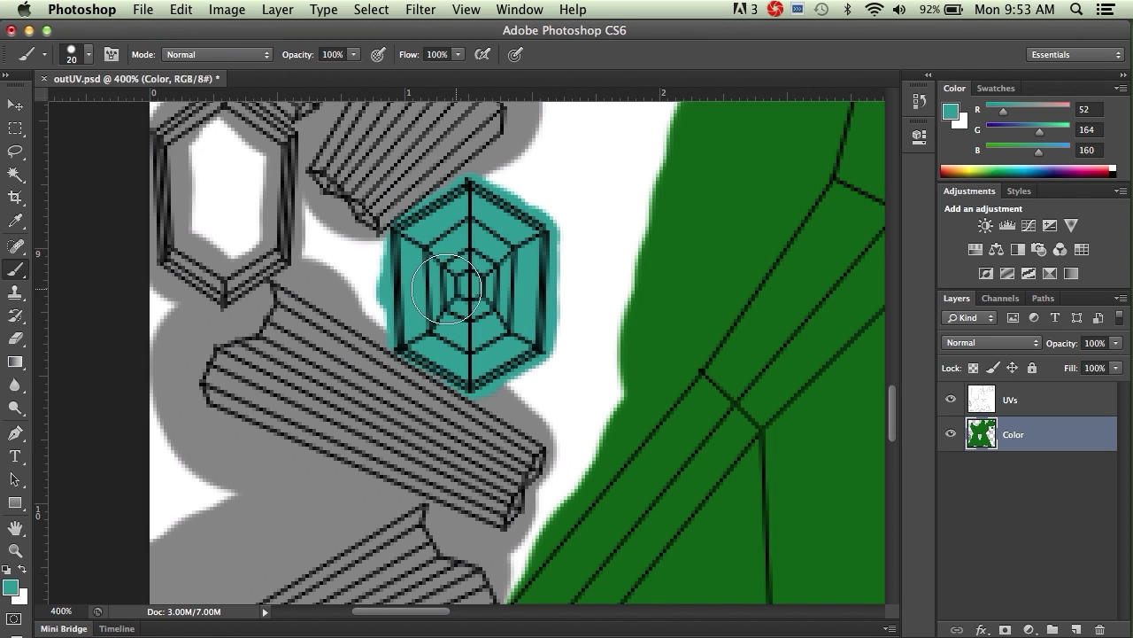
key(super+minus)
key(super+minus)
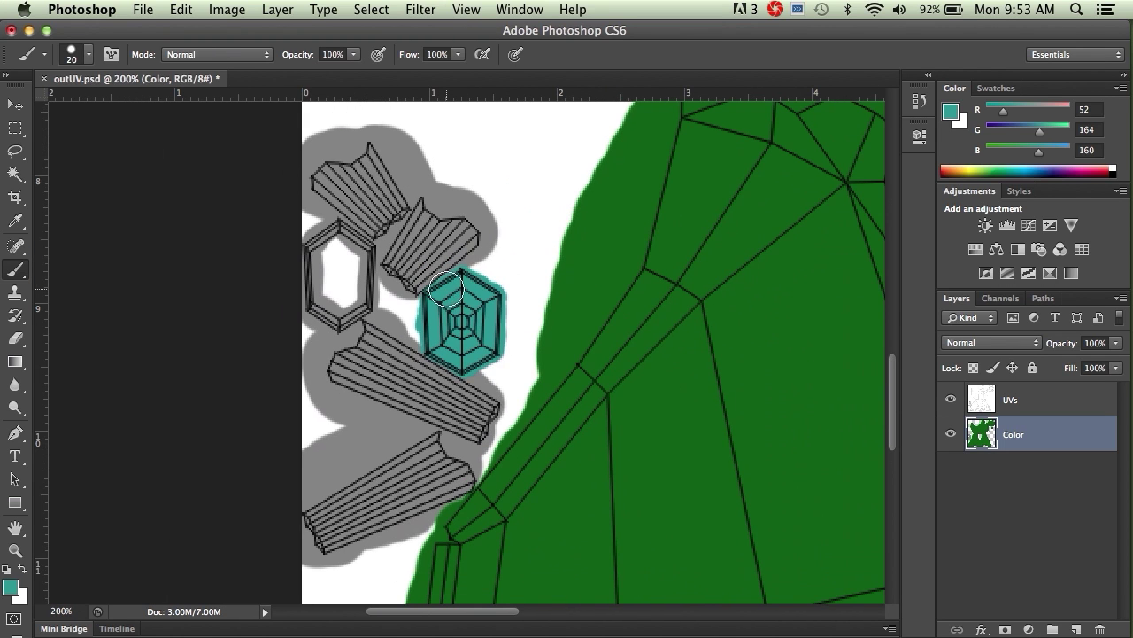
Look over the painted green body shells and the small gray and teal pieces across the UV layout.
drag(432, 232, 251, 281)
key(super+r)
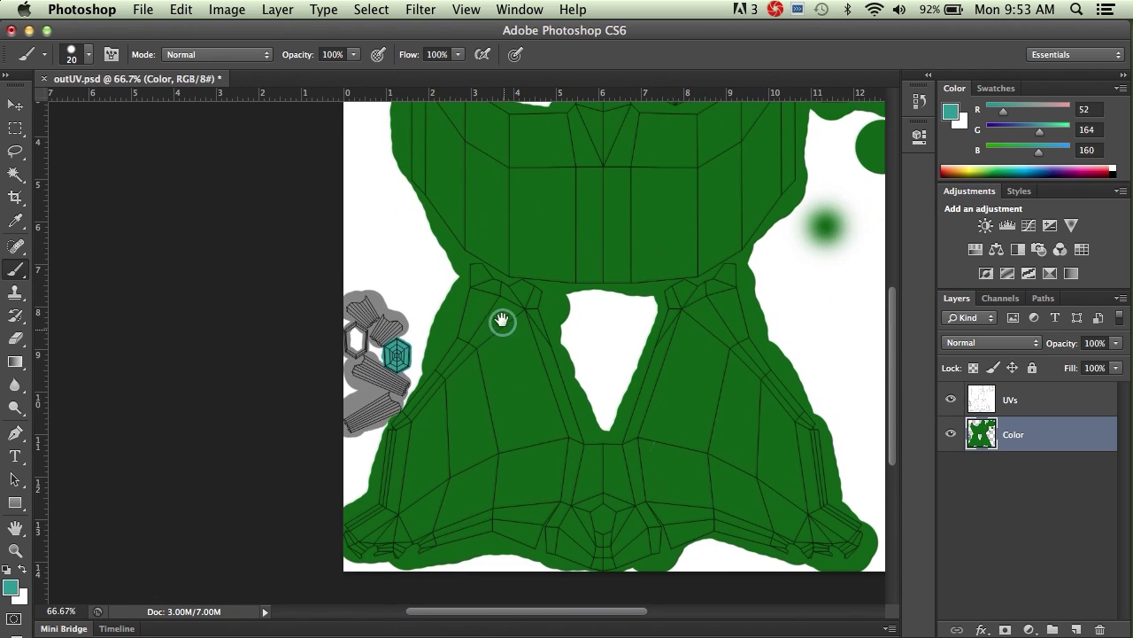
scroll(506, 333, down, 5)
scroll(506, 334, right, 4)
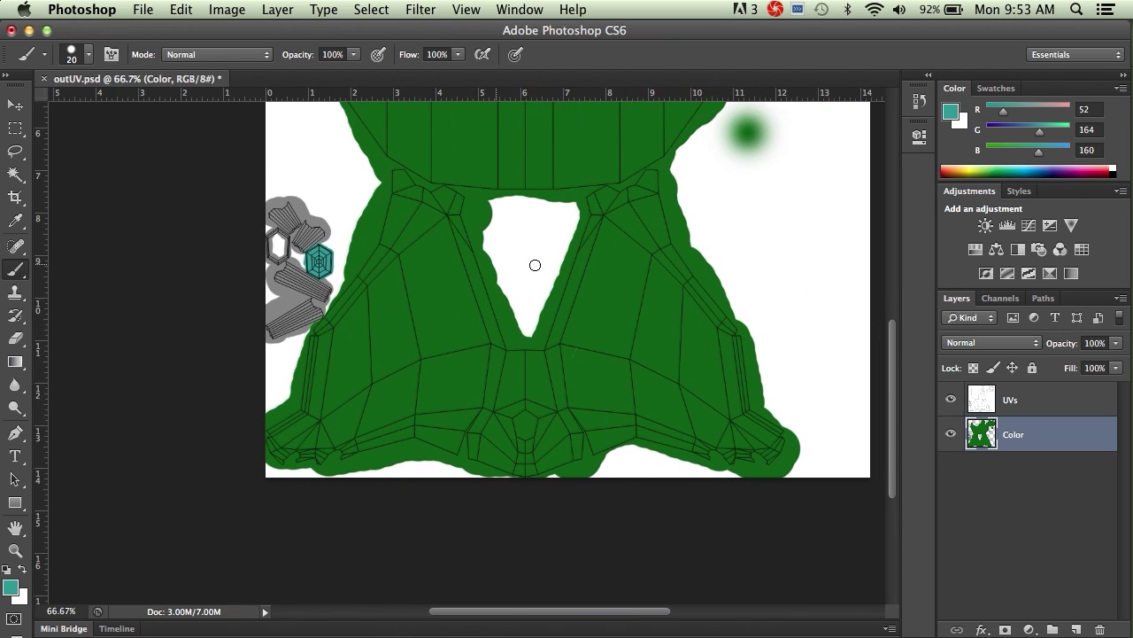
drag(526, 265, 449, 411)
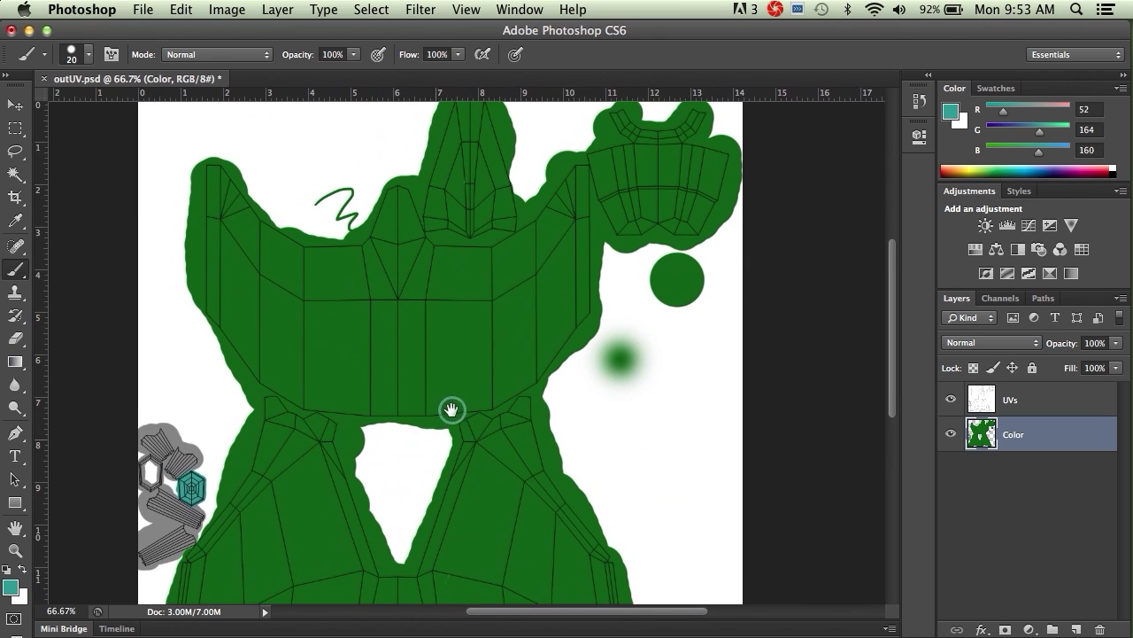
scroll(450, 412, down, 7)
scroll(450, 411, left, 3)
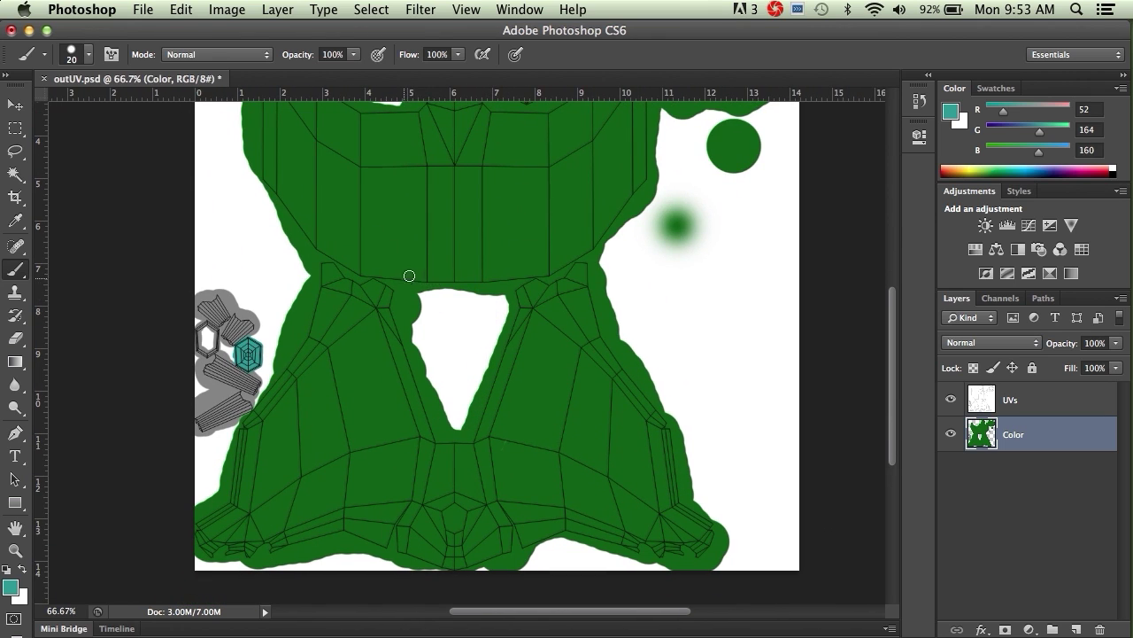
scroll(395, 258, down, 4)
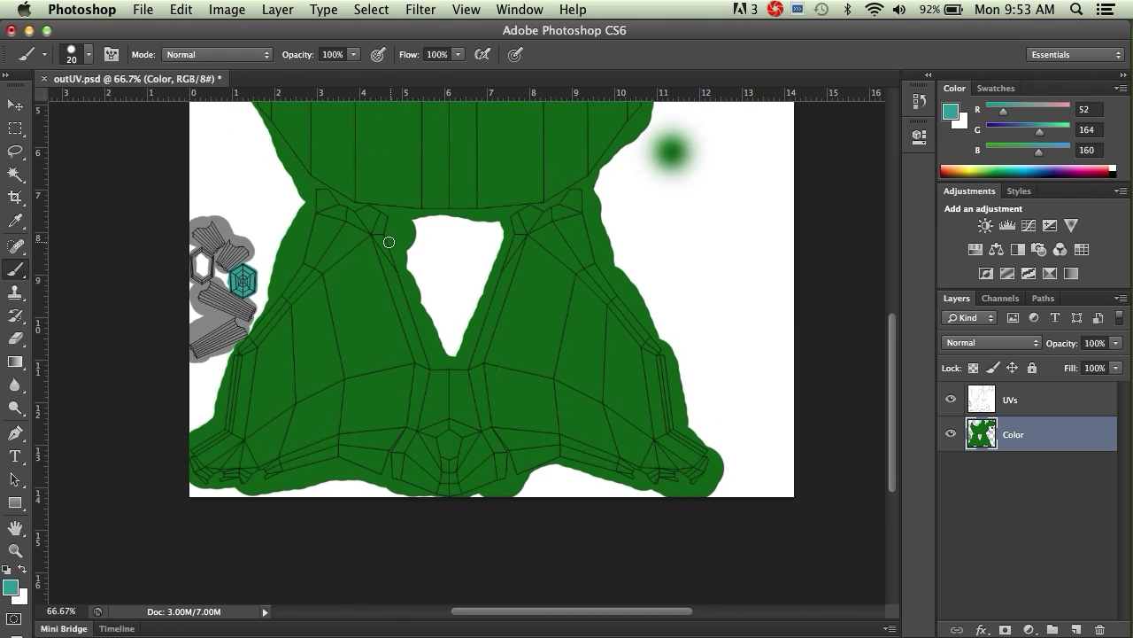
mouse_move(408, 257)
mouse_down()
mouse_move(383, 271)
mouse_move(375, 298)
mouse_move(387, 299)
mouse_up()
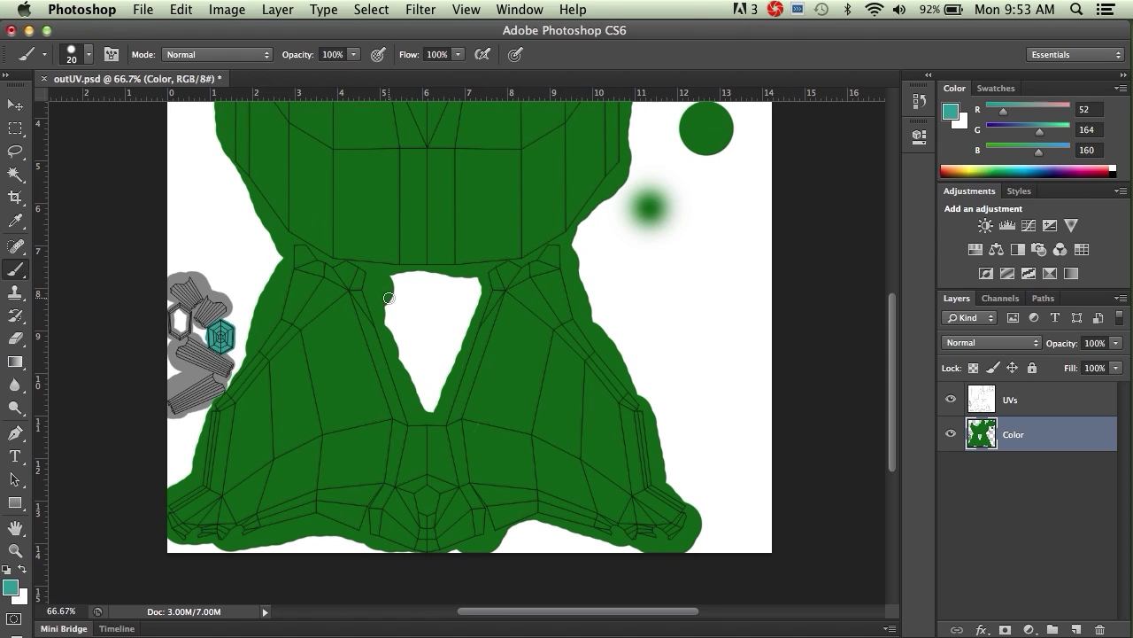
click(387, 297)
drag(410, 241, 399, 327)
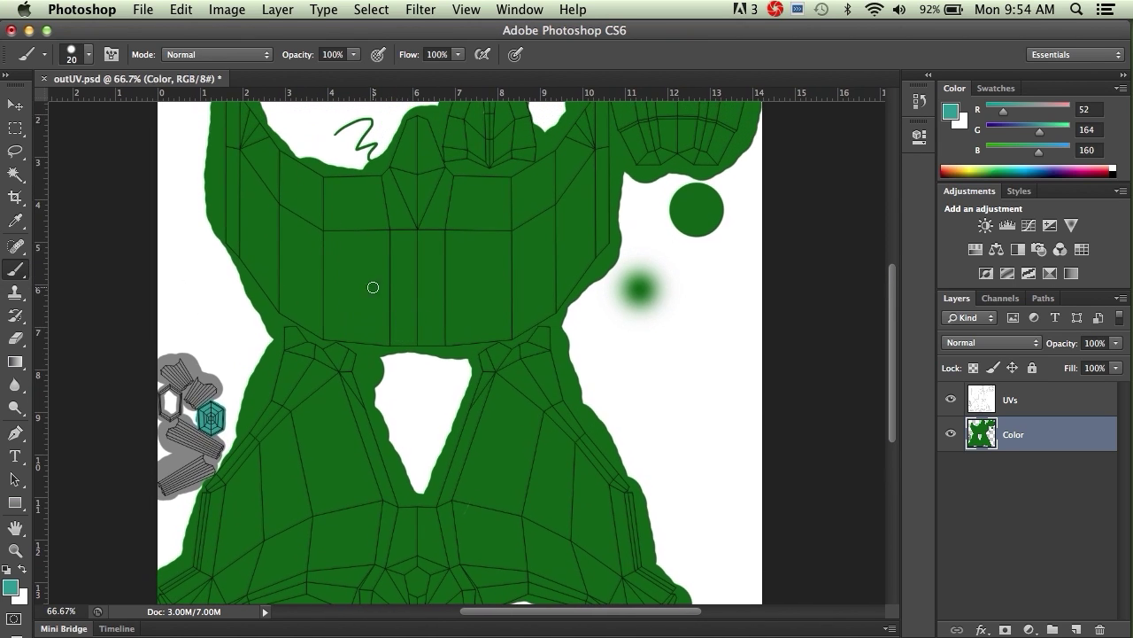
scroll(443, 254, right, 3)
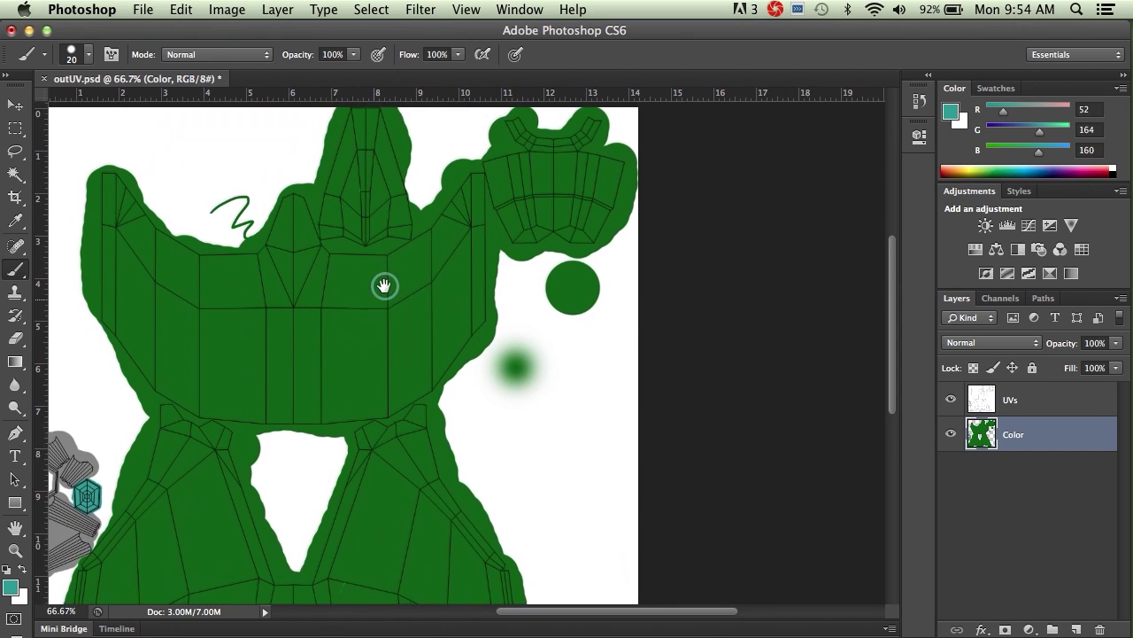
Sample the gray and paint over the separate green shell in the layout's upper-right corner with a 45 px brush.
alt+click(147, 381)
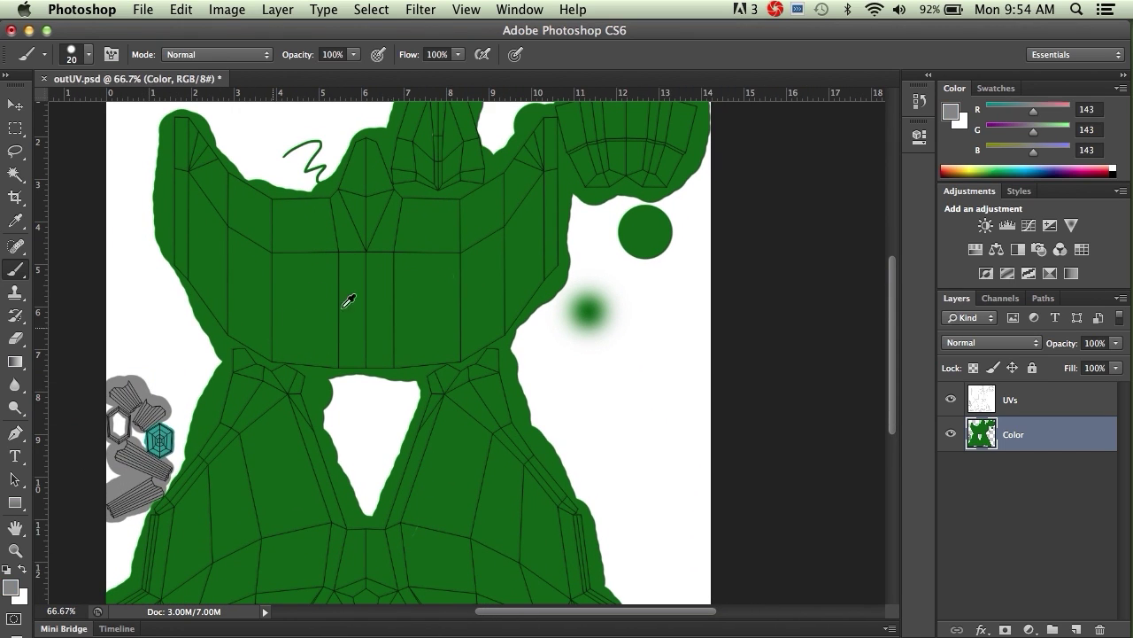
scroll(379, 274, right, 5)
mouse_move(434, 278)
mouse_down()
mouse_move(397, 292)
mouse_move(446, 267)
mouse_move(459, 289)
mouse_move(485, 276)
mouse_move(503, 218)
mouse_move(470, 200)
mouse_move(480, 177)
mouse_move(439, 199)
mouse_move(410, 176)
mouse_move(401, 183)
mouse_move(453, 211)
mouse_move(469, 265)
mouse_move(460, 218)
mouse_move(435, 237)
mouse_move(386, 210)
mouse_move(416, 276)
mouse_move(403, 274)
mouse_move(388, 255)
mouse_move(426, 252)
mouse_move(416, 205)
mouse_move(385, 246)
mouse_move(372, 214)
mouse_move(396, 213)
mouse_move(388, 223)
mouse_move(388, 202)
mouse_move(466, 451)
mouse_move(375, 312)
mouse_move(383, 297)
mouse_move(459, 342)
mouse_move(489, 400)
mouse_move(536, 437)
mouse_up()
key(bracketright)
key(bracketright)
key(super+equal)
key(super+equal)
key(super+equal)
key(super+equal)
drag(309, 278, 379, 328)
drag(304, 332, 266, 124)
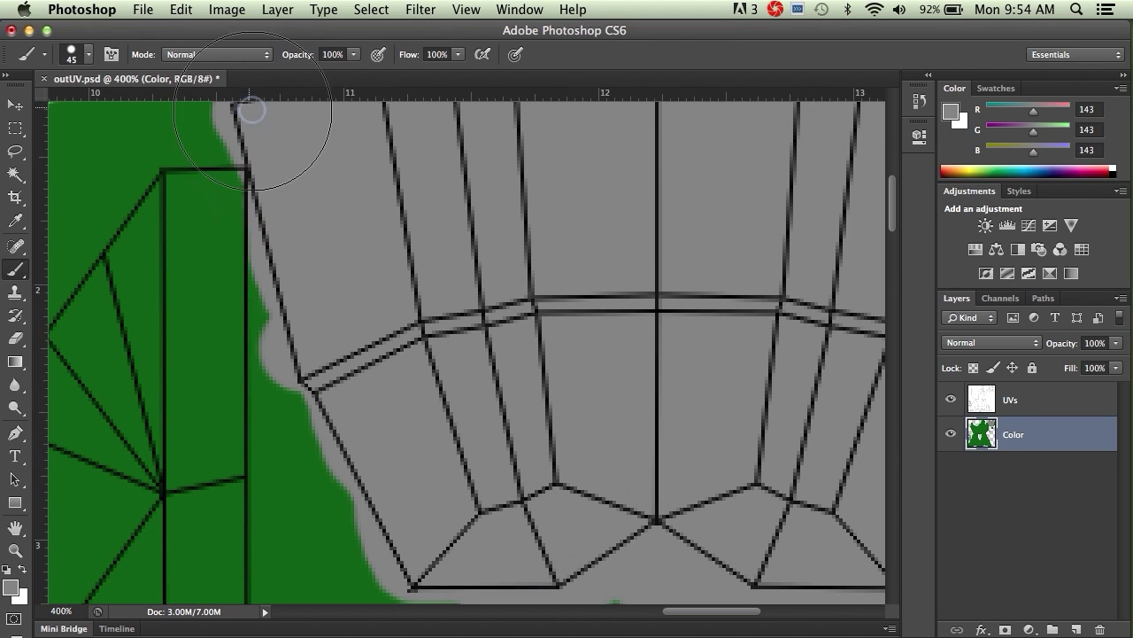
Sample the body green beside the regrayed shell and reduce the brush size to 9 px.
alt+click(202, 252)
key(bracketleft)
key(bracketleft)
key(bracketleft)
key(bracketleft)
key(bracketleft)
key(bracketleft)
key(bracketleft)
key(bracketleft)
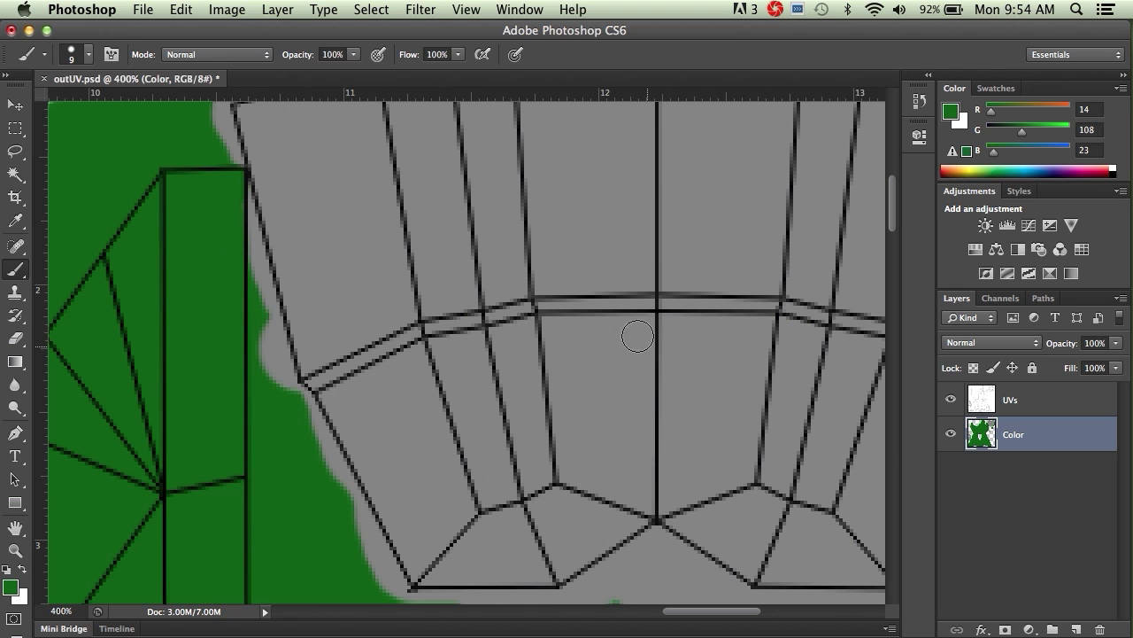
Examine the lower green body shells up close and as a whole to check the base color coverage.
key(super+minus)
key(super+minus)
key(super+minus)
key(super+minus)
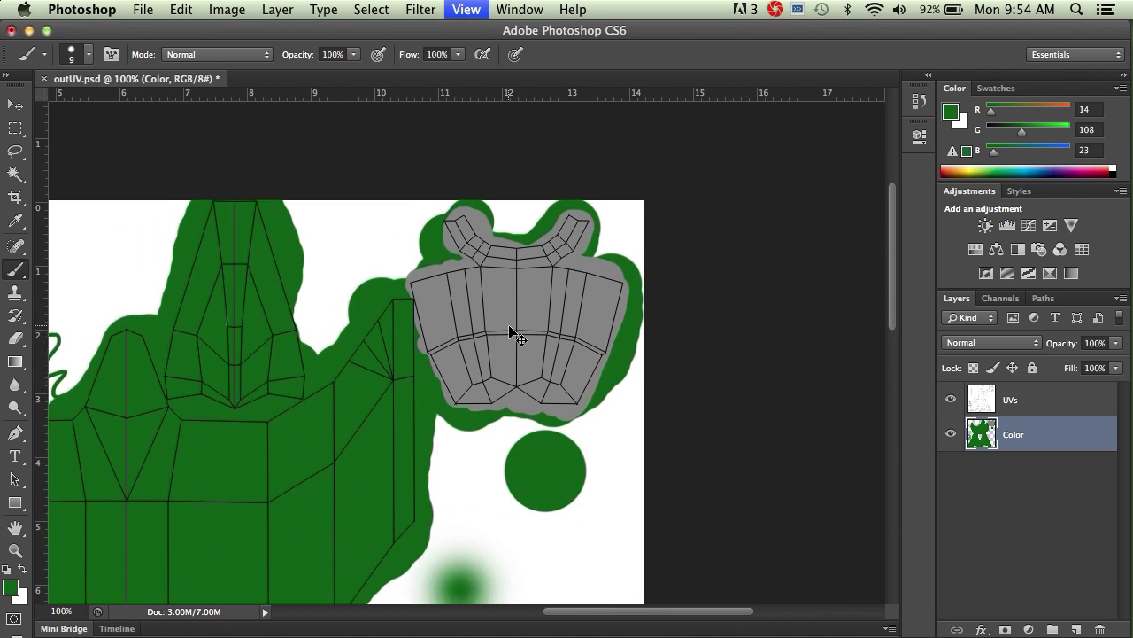
key(super+minus)
drag(384, 296, 450, 172)
drag(295, 347, 363, 275)
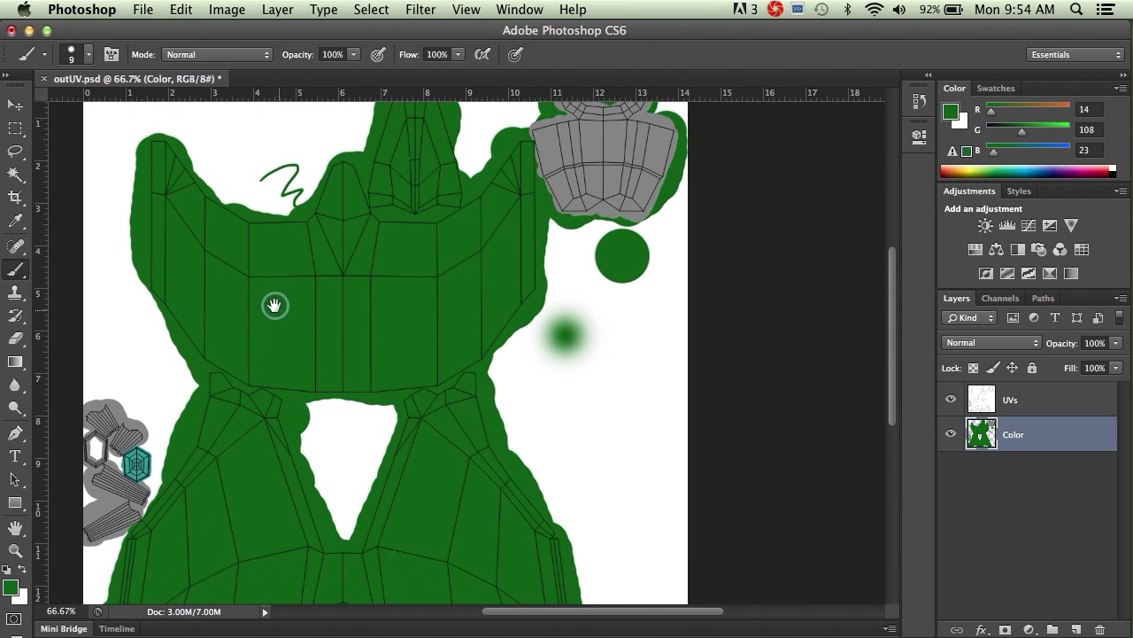
key(super+r)
scroll(292, 248, down, 6)
drag(286, 257, 286, 218)
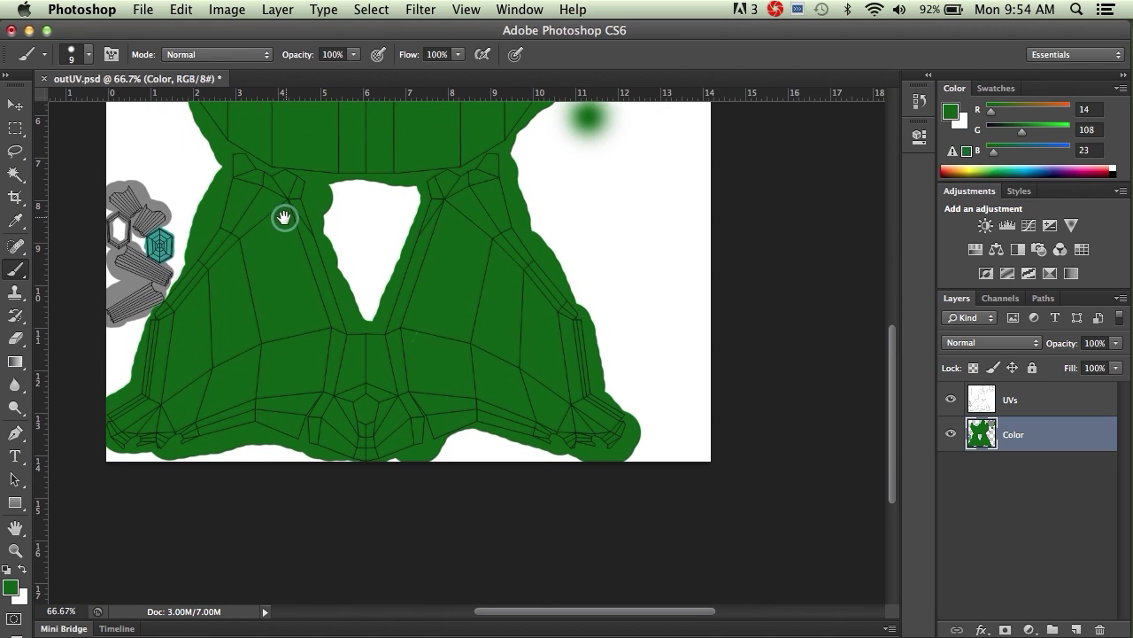
key(super+plus)
key(super+plus)
key(super+plus)
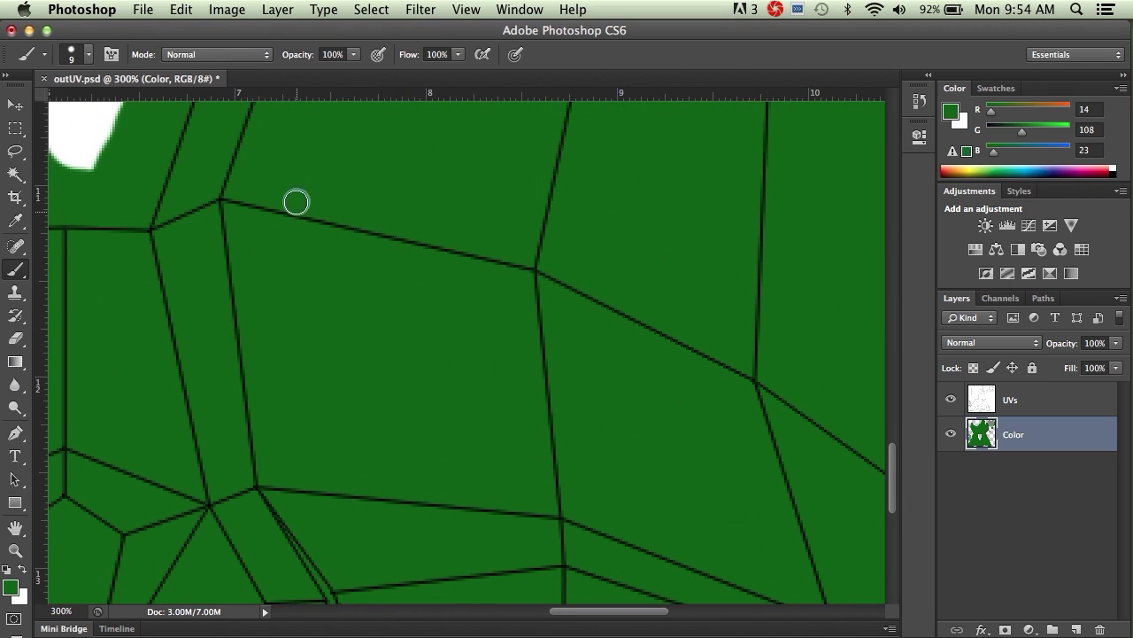
key(super+minus)
key(super+minus)
key(super+minus)
key(super+minus)
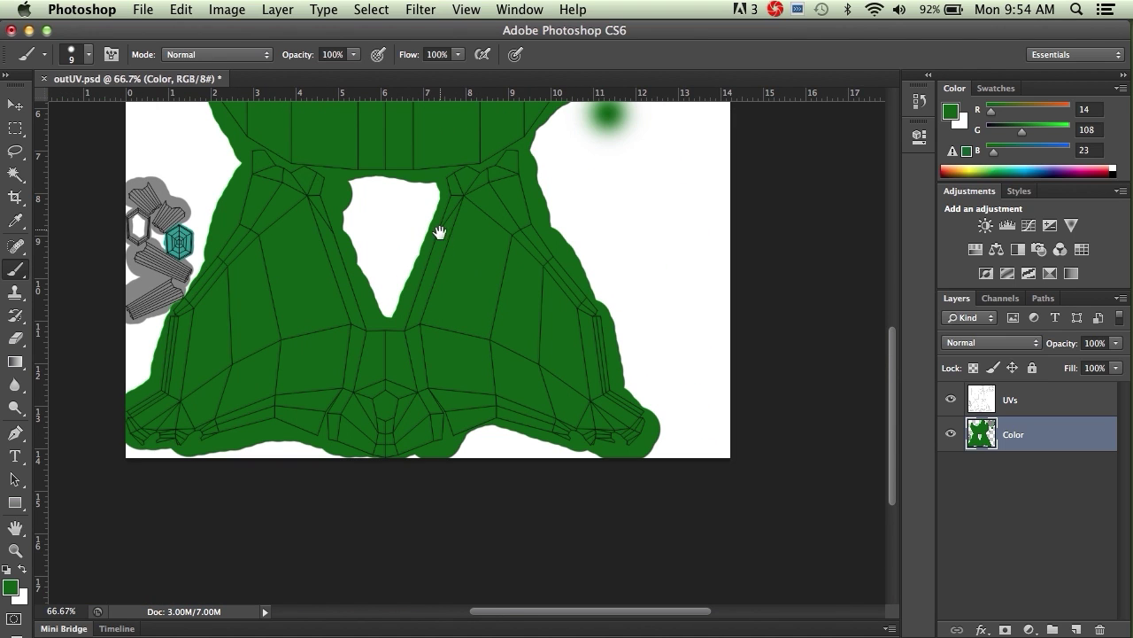
mouse_move(441, 311)
mouse_down()
mouse_move(452, 281)
mouse_move(384, 299)
mouse_up()
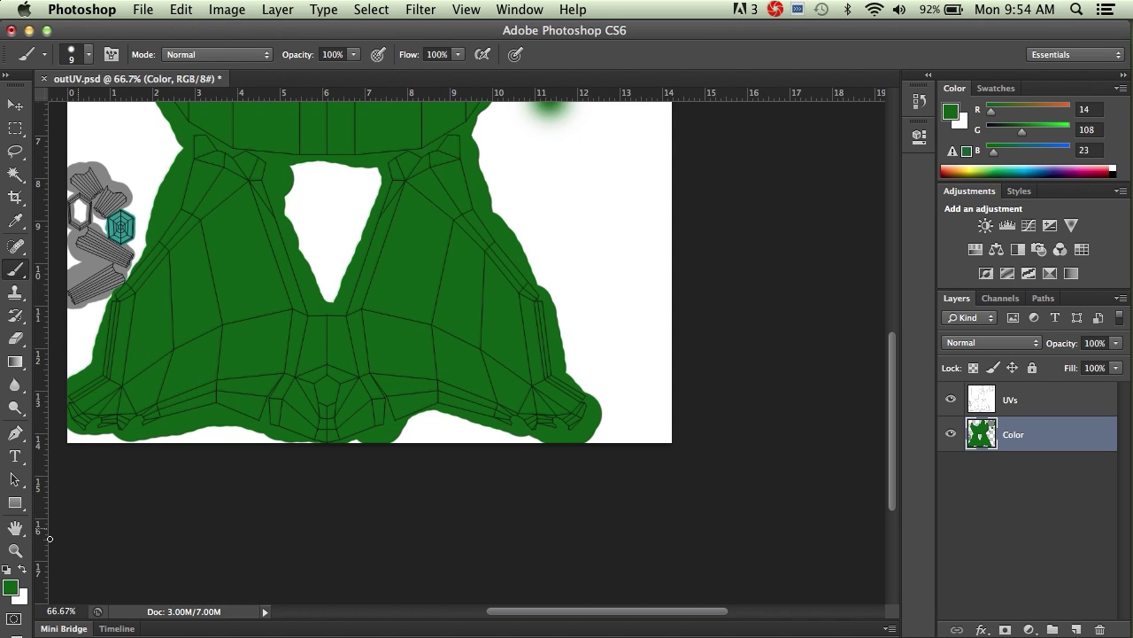
Set the foreground color to a dark gray of RGB 66, 68, 66.
click(15, 592)
drag(341, 362, 334, 356)
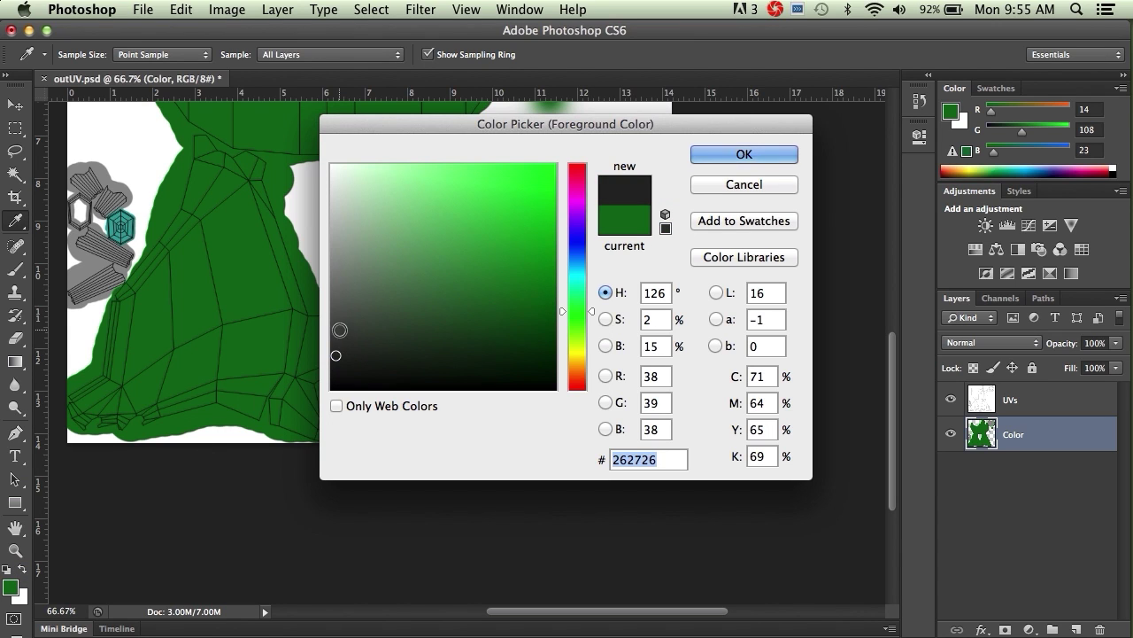
click(336, 329)
click(712, 170)
scroll(431, 271, down, 3)
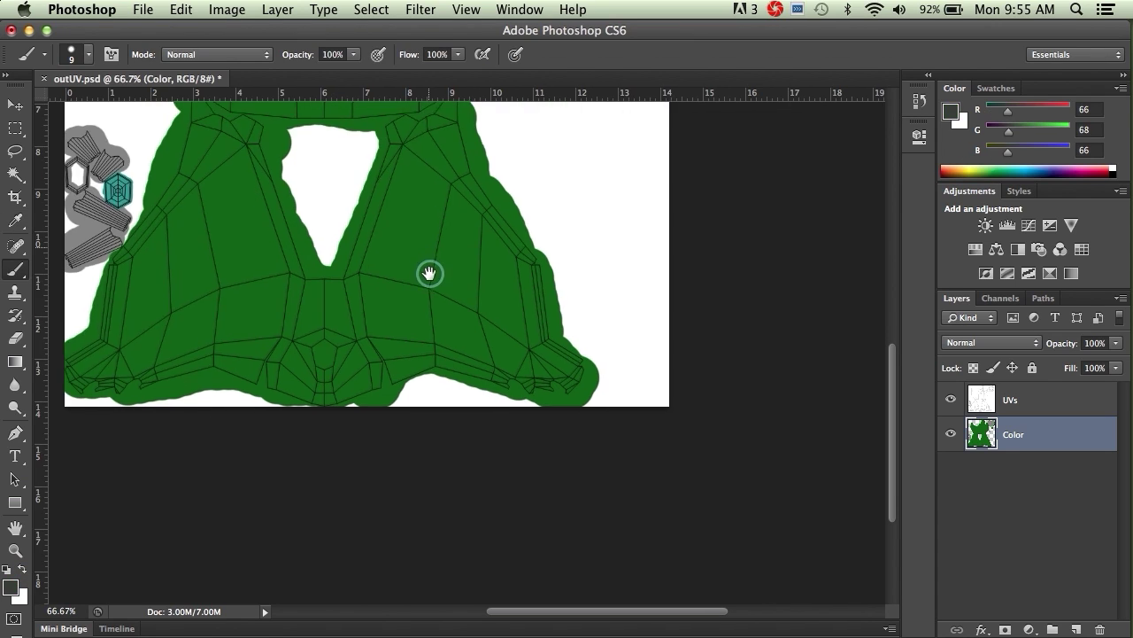
scroll(438, 270, up, 4)
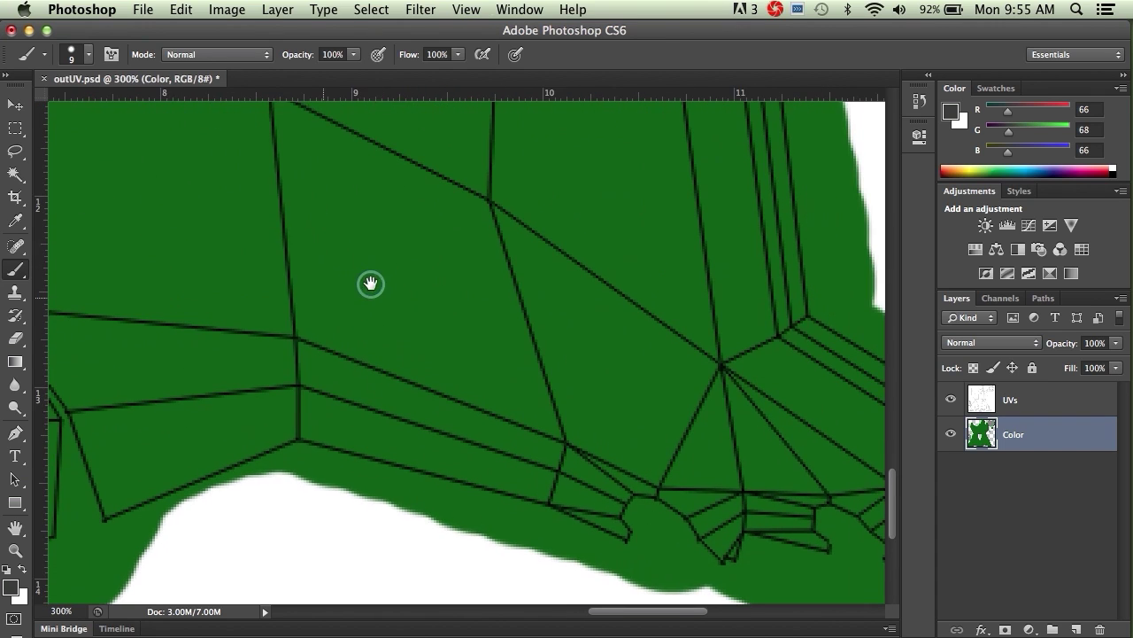
Turn on pressure-controlled opacity for the brush and reduce its size to 7 px.
click(378, 54)
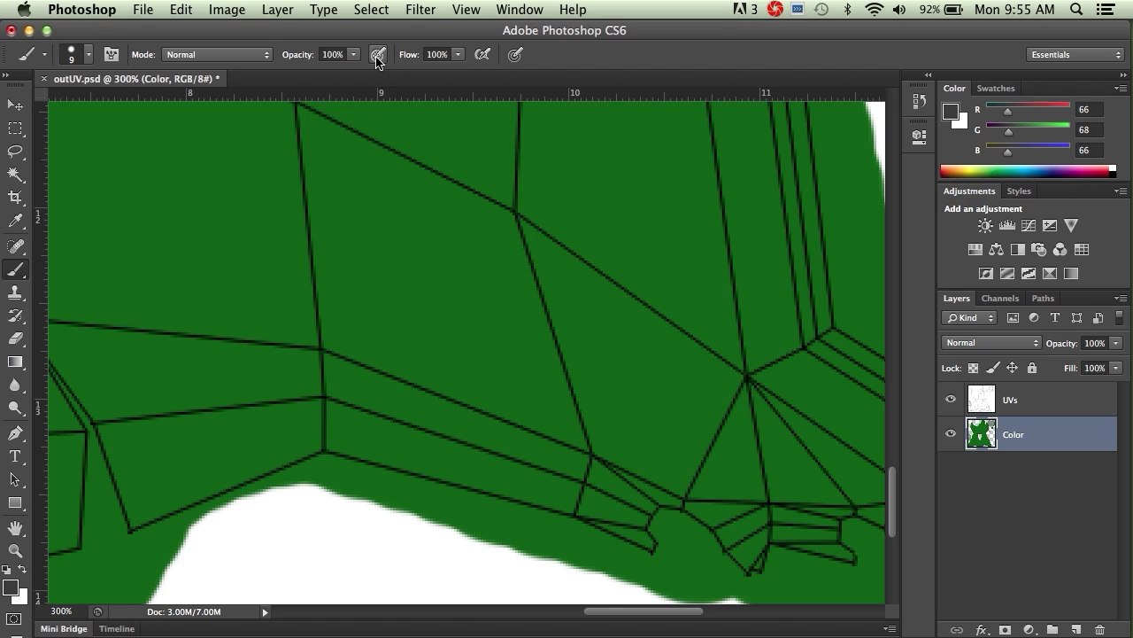
key(bracketleft)
key(bracketleft)
Paint a trial dark gray blotch on the lower-right green panel, undo it, and leave one short thin streak.
mouse_move(428, 268)
mouse_down()
mouse_move(440, 266)
mouse_move(440, 291)
mouse_up()
mouse_move(439, 264)
mouse_down()
mouse_move(451, 304)
mouse_move(478, 329)
mouse_up()
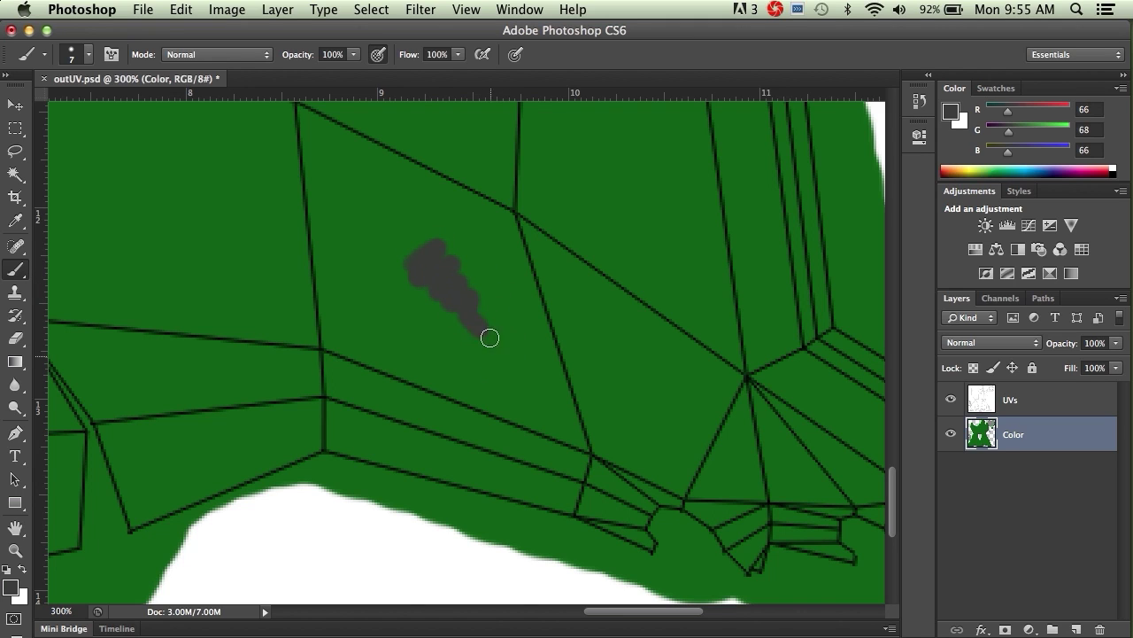
key(super+z)
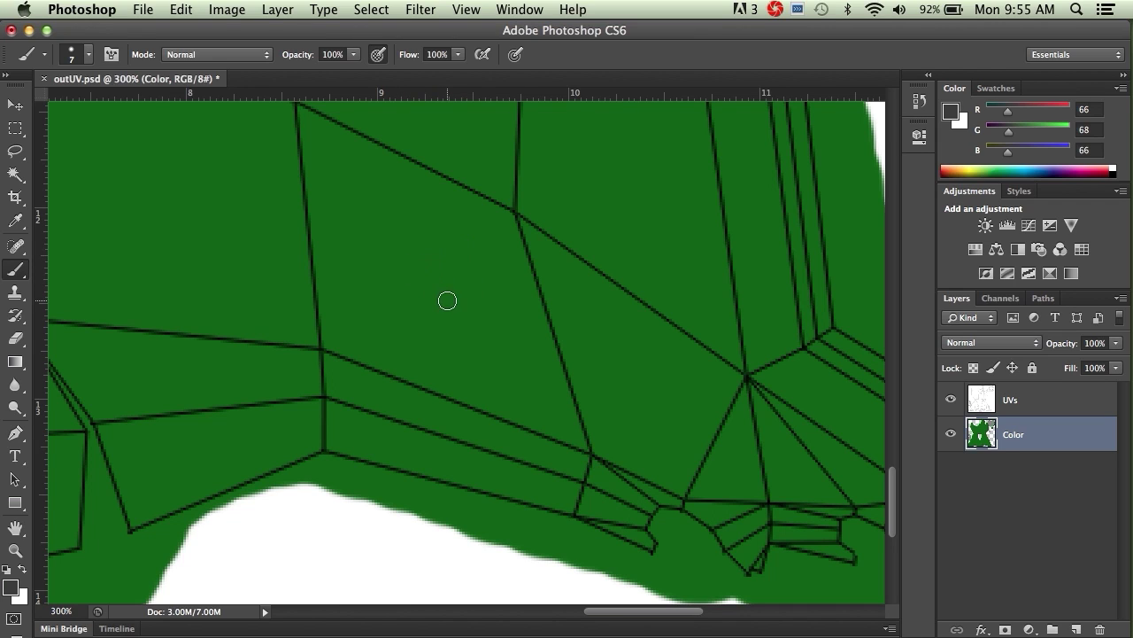
drag(436, 268, 446, 298)
key(super+z)
Set the foreground color to black (000000) and dab a small spot at the lower end of the gray streak.
click(11, 588)
drag(344, 383, 307, 415)
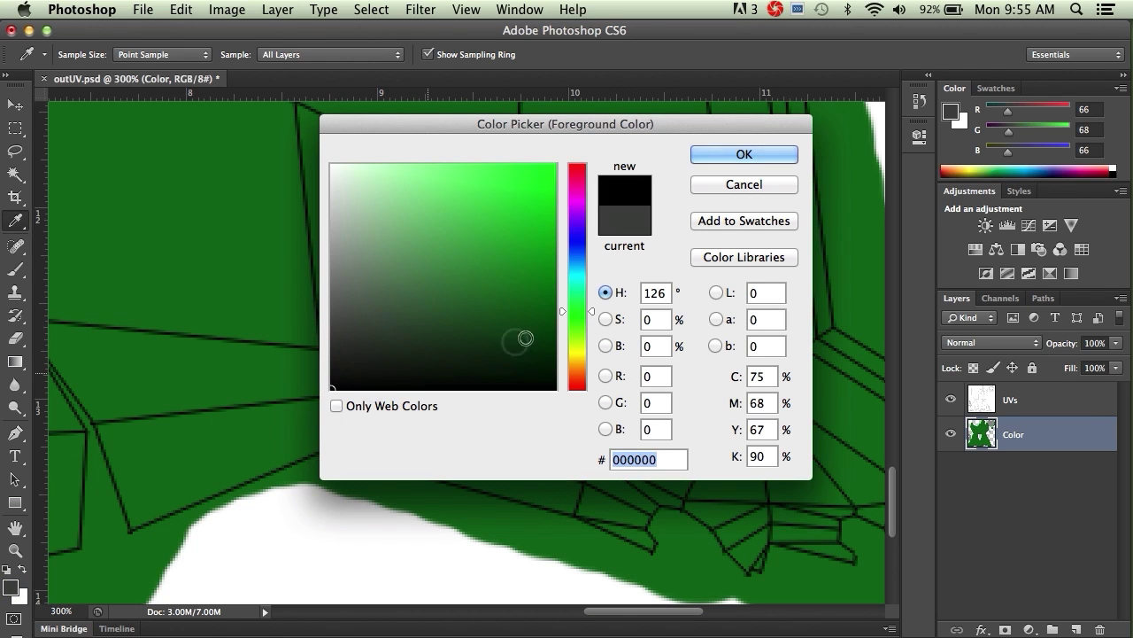
click(744, 155)
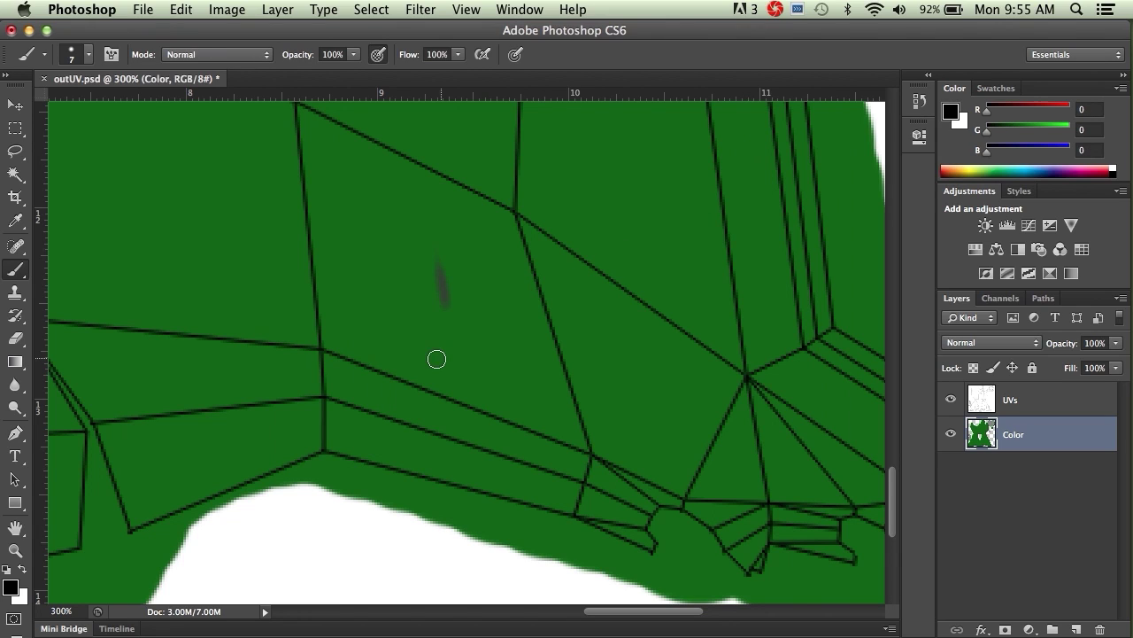
click(446, 304)
Set the foreground color to pure yellow (ffff00) and turn off pressure-controlled opacity for the brush.
key(super+minus)
key(super+minus)
key(super+minus)
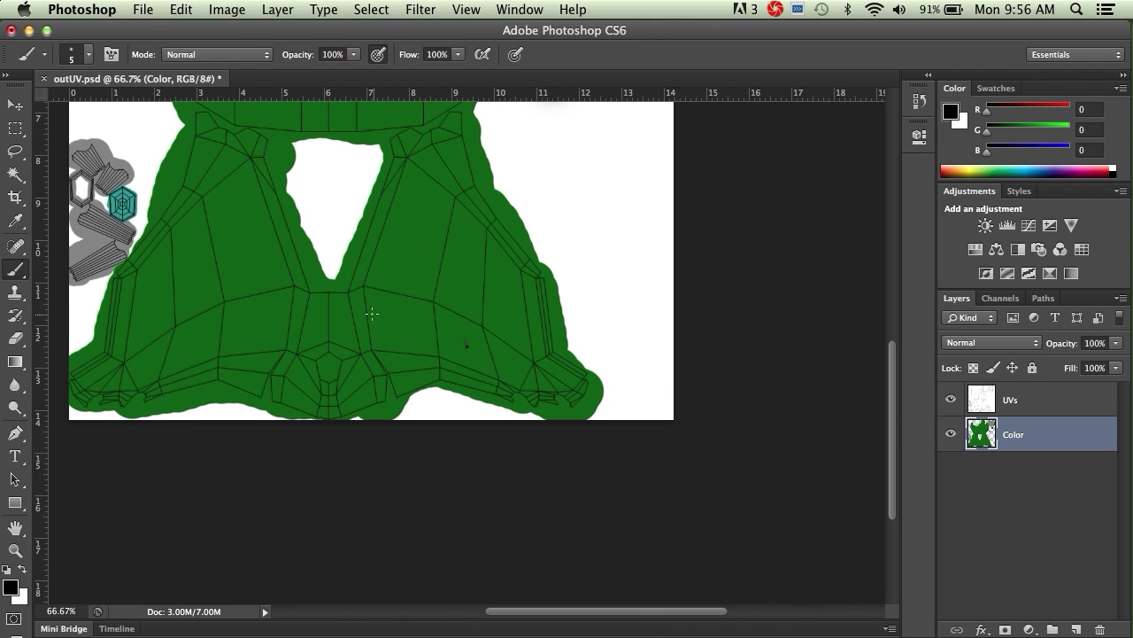
drag(349, 331, 374, 295)
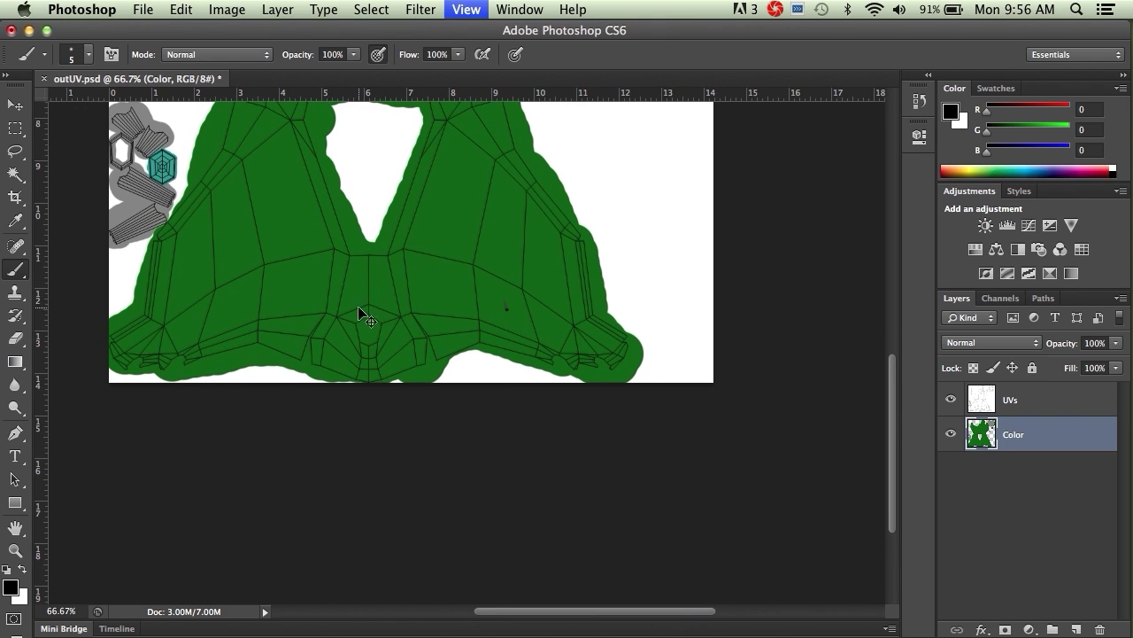
key(super+plus)
key(super+plus)
key(super+plus)
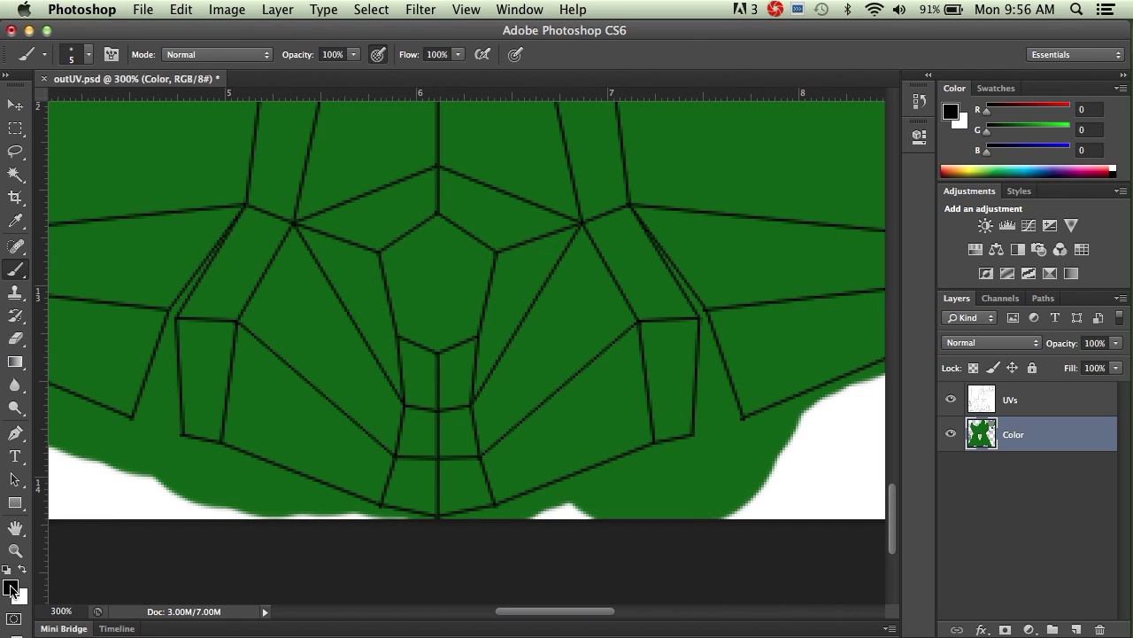
click(11, 587)
drag(588, 312, 589, 345)
click(555, 163)
drag(557, 163, 561, 160)
drag(592, 346, 592, 353)
click(740, 155)
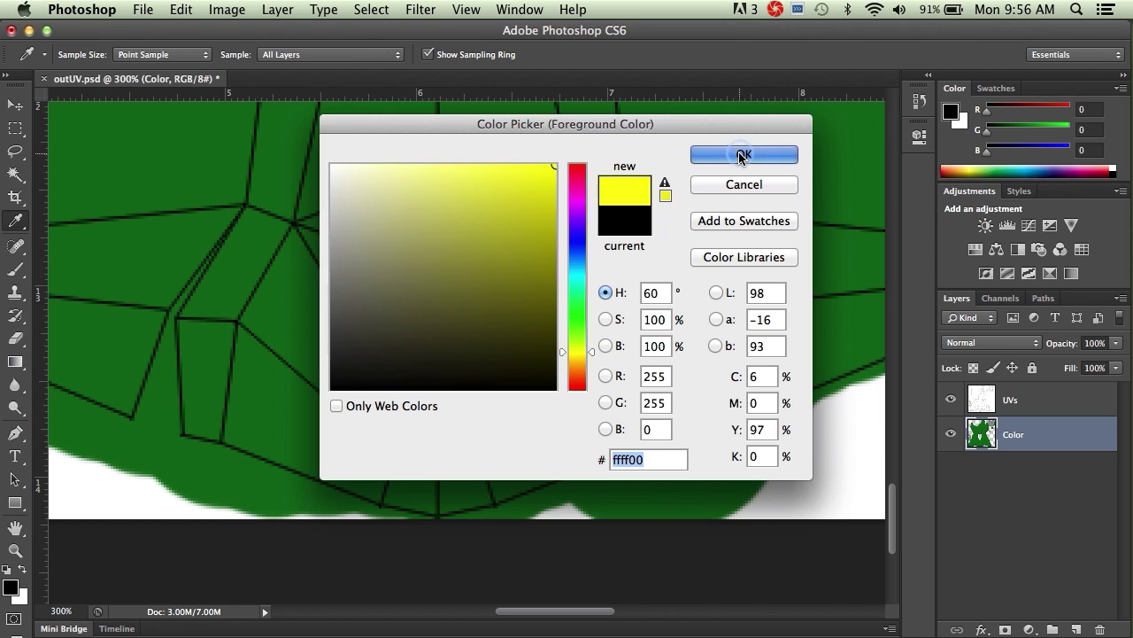
key(b)
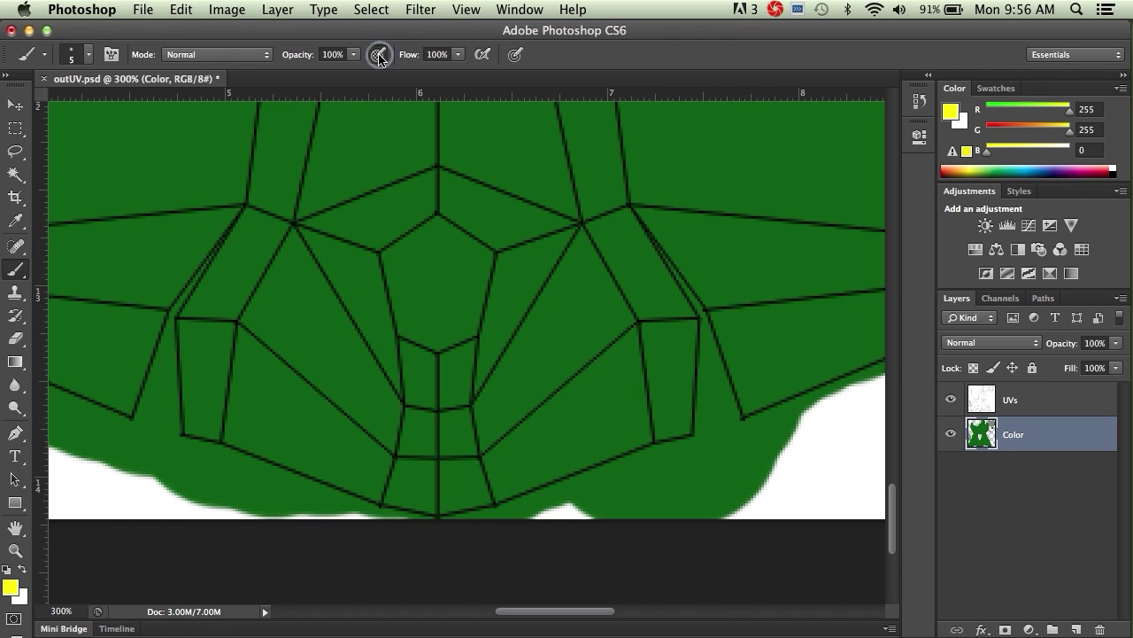
Try a short yellow stroke beside the bottom-center face panels on the Color layer and undo it.
mouse_move(367, 292)
mouse_down()
mouse_move(383, 328)
mouse_move(375, 324)
mouse_up()
key(super+z)
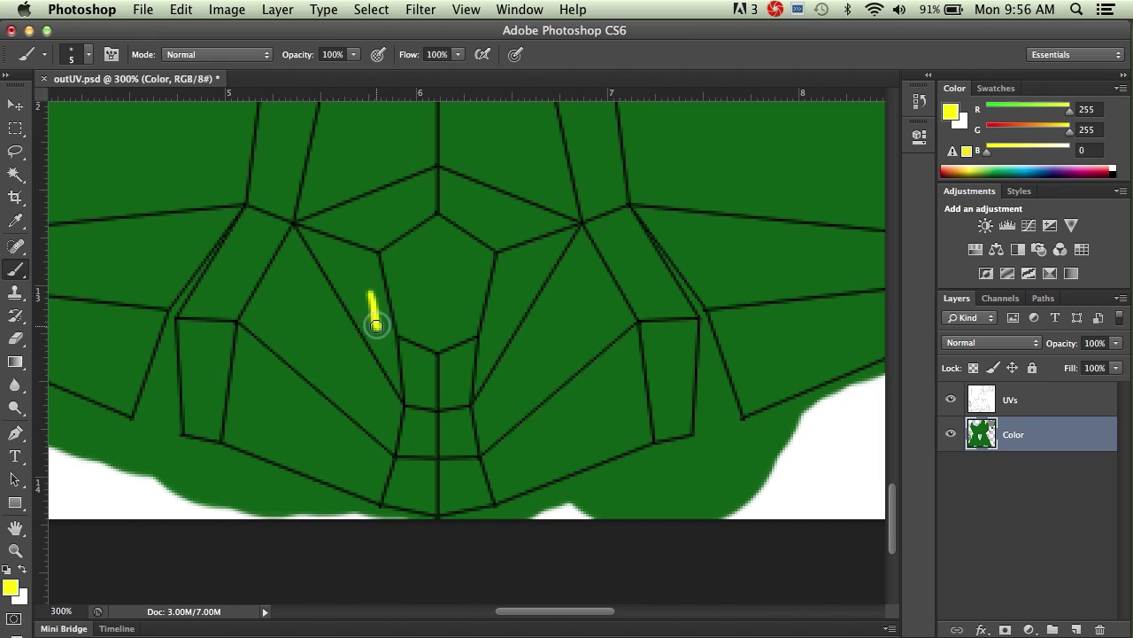
key(super+z)
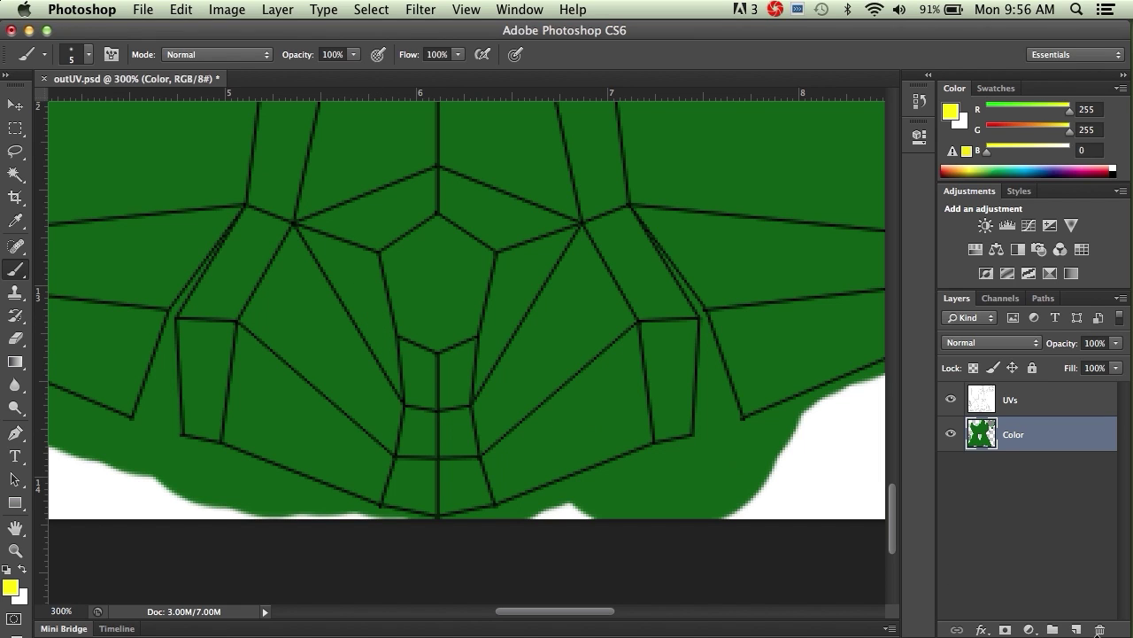
Add a new empty layer between the UVs and Color layers.
click(1075, 629)
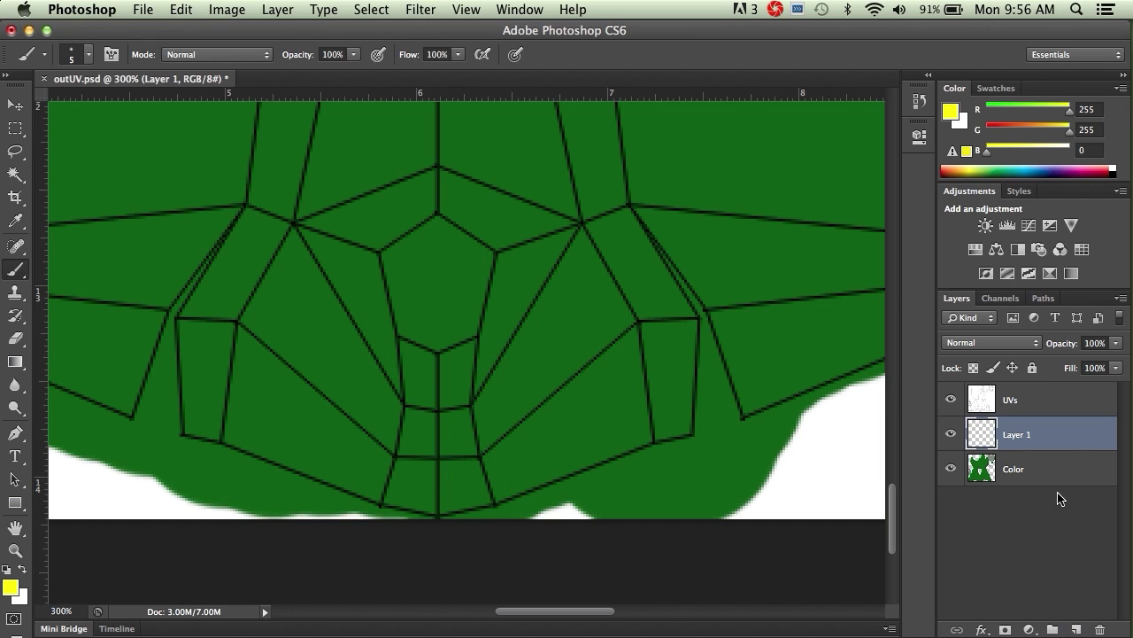
Fill a narrow vertical rectangular selection beside the bottom-center face panels with yellow brush strokes on Layer 1.
click(15, 130)
drag(283, 291, 295, 361)
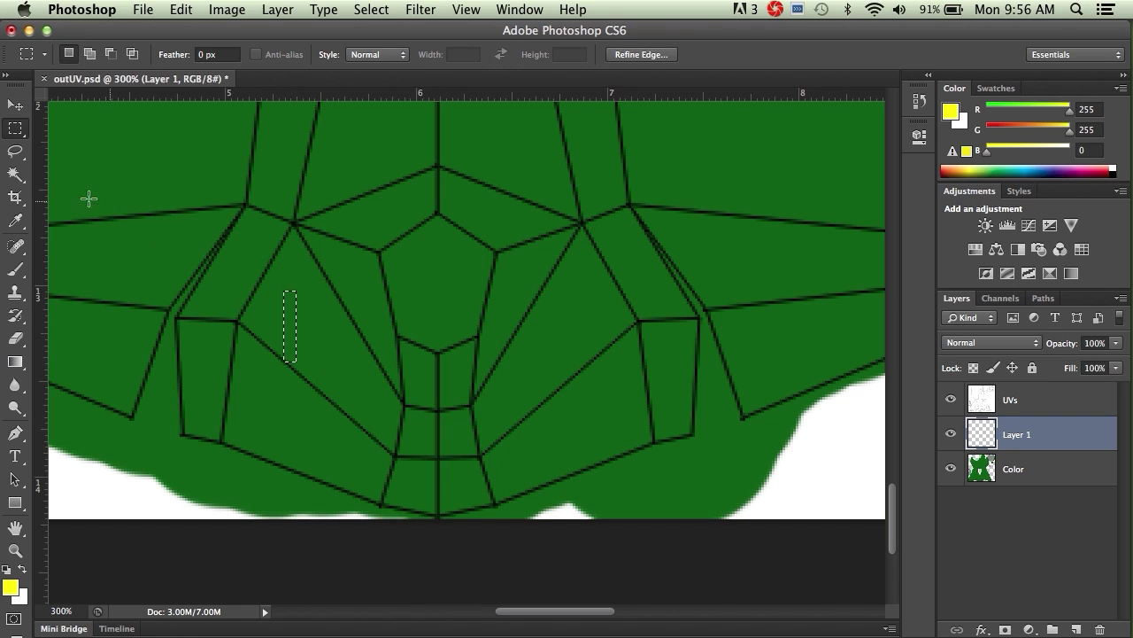
key(b)
drag(287, 296, 286, 361)
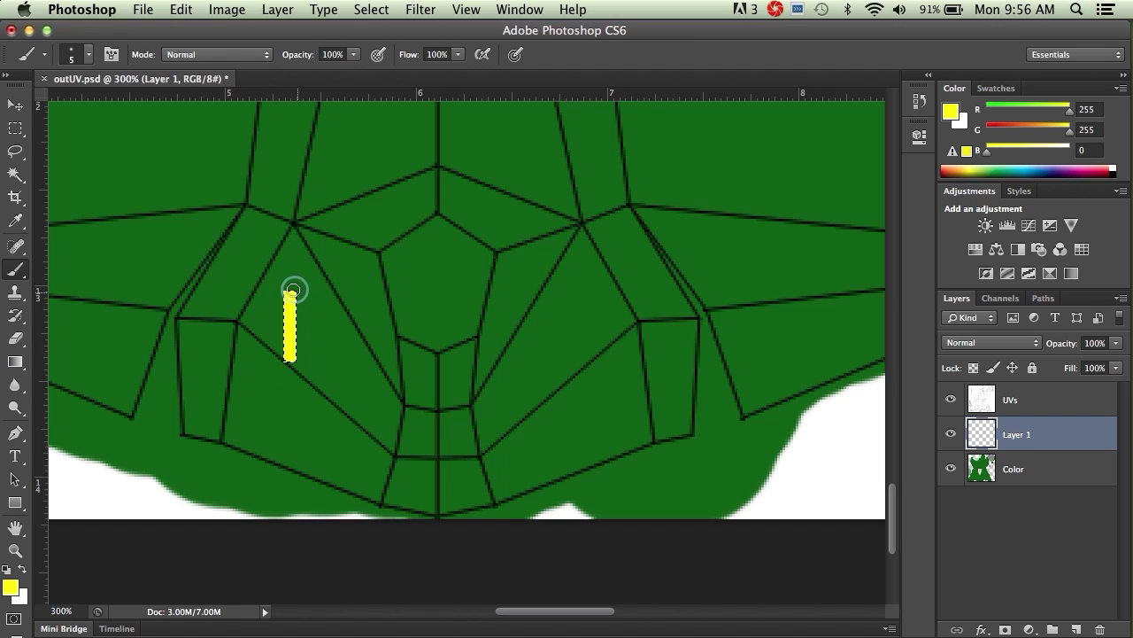
drag(287, 358, 364, 338)
Free-transform the yellow stripe, moving it beside the central pentagonal panel and rotating it -10.99 degrees.
key(super+t)
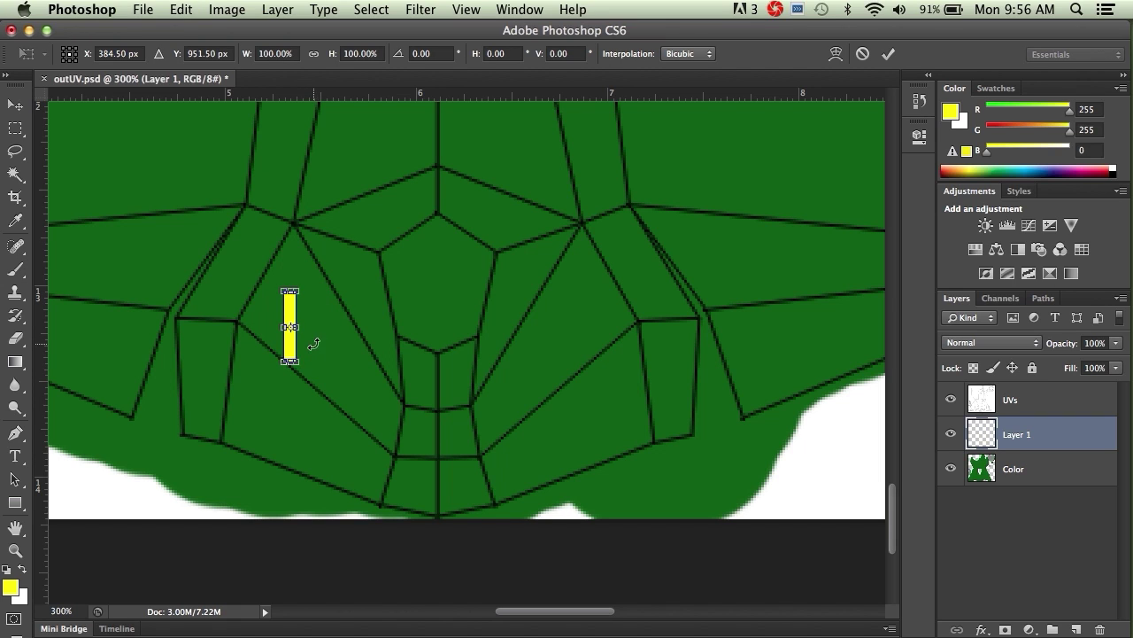
drag(291, 345, 407, 353)
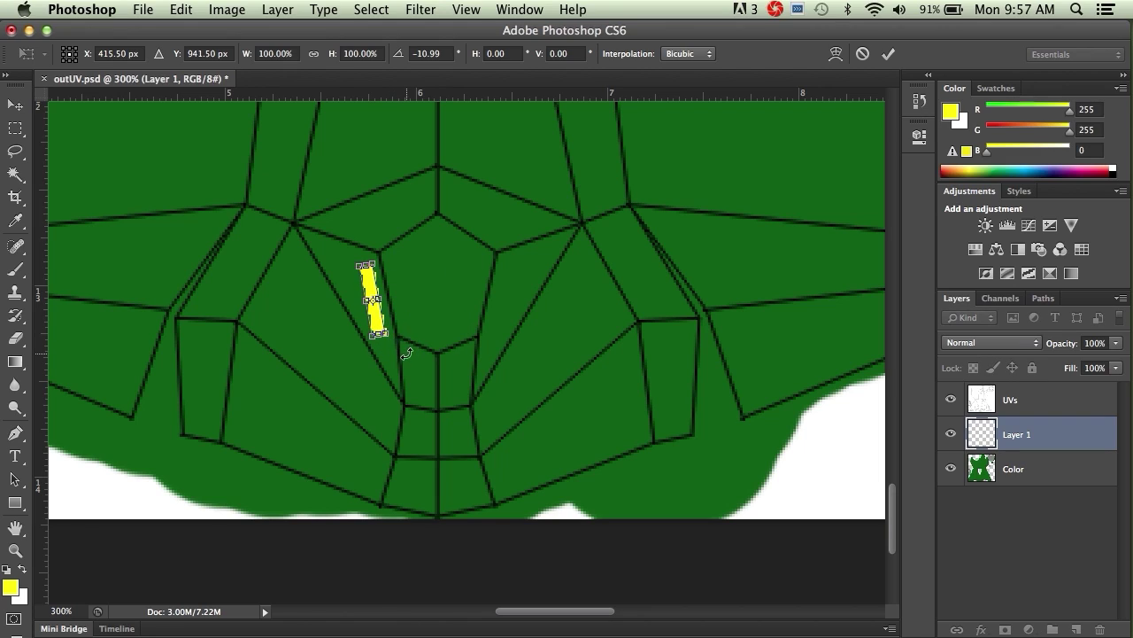
key(super+equal)
key(super+equal)
key(super+equal)
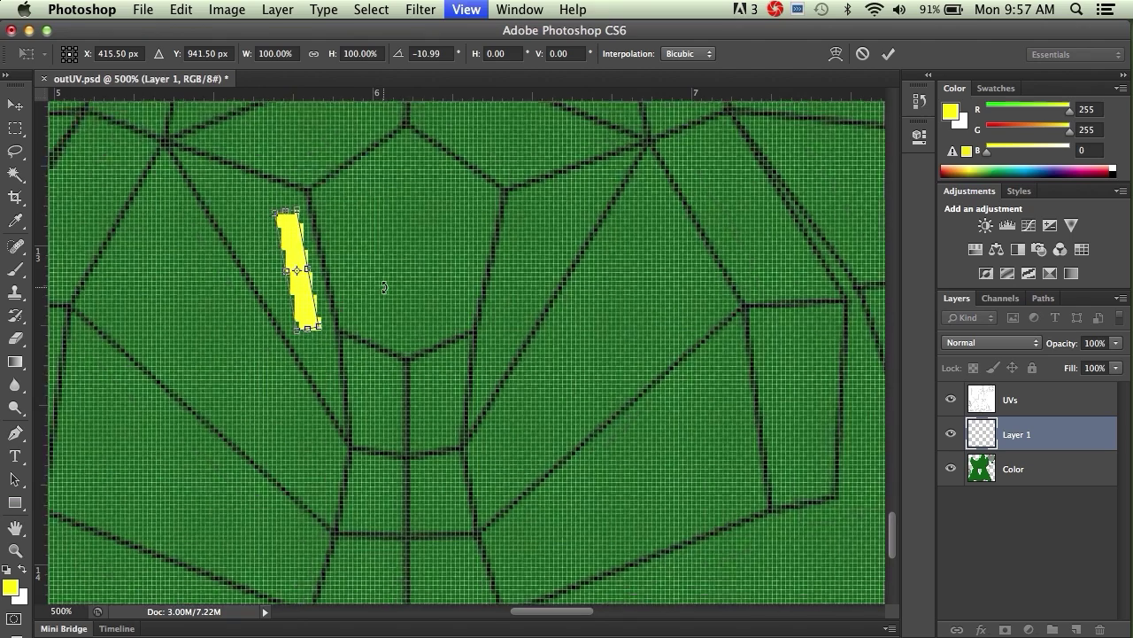
scroll(329, 292, left, 3)
scroll(330, 292, up, 2)
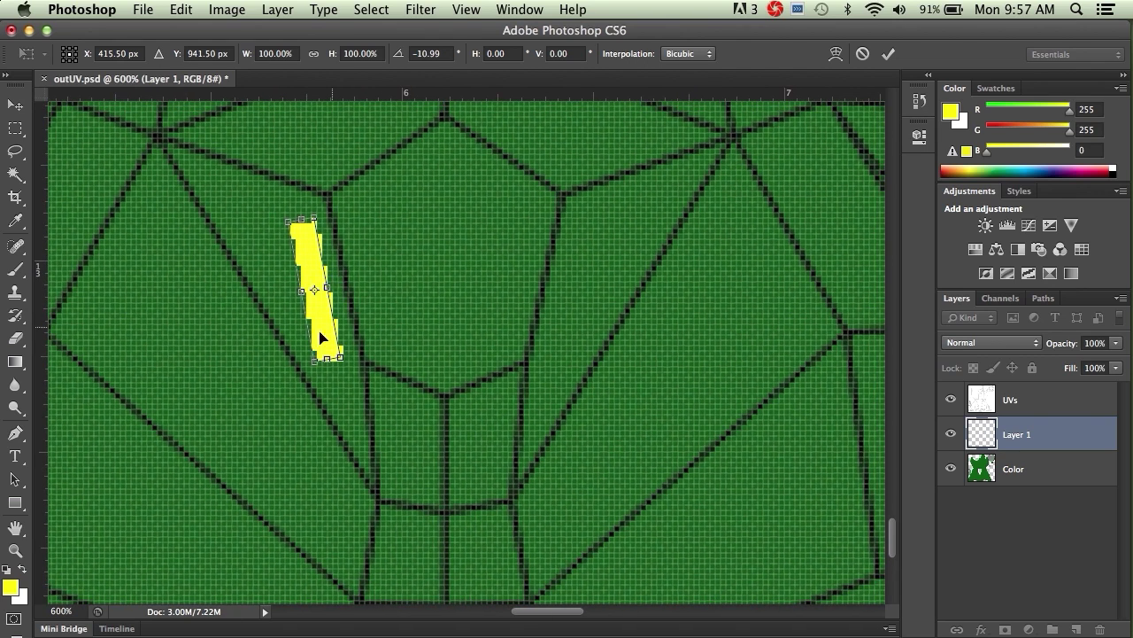
Scale the yellow stripe to 72.39%, nudge it into place beside the panel edge and apply the transform.
drag(312, 358, 325, 319)
key(Right)
key(Down)
key(Down)
key(Down)
key(Down)
key(Up)
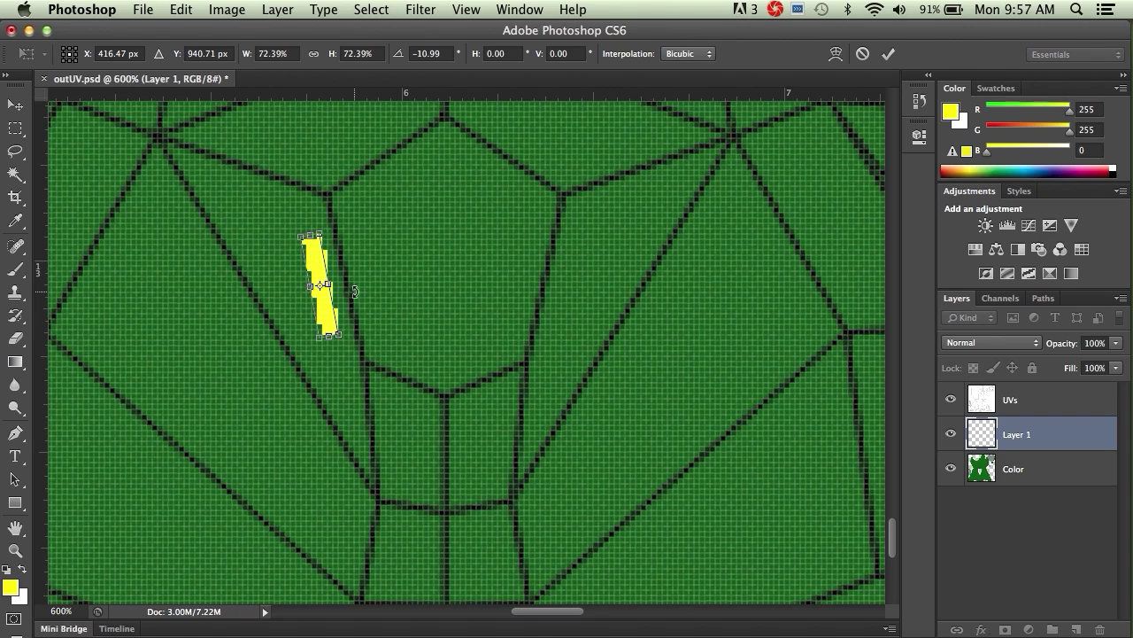
key(Return)
Reset the foreground and background colors to black and white and rotate the canvas view to about -78 degrees.
key(b)
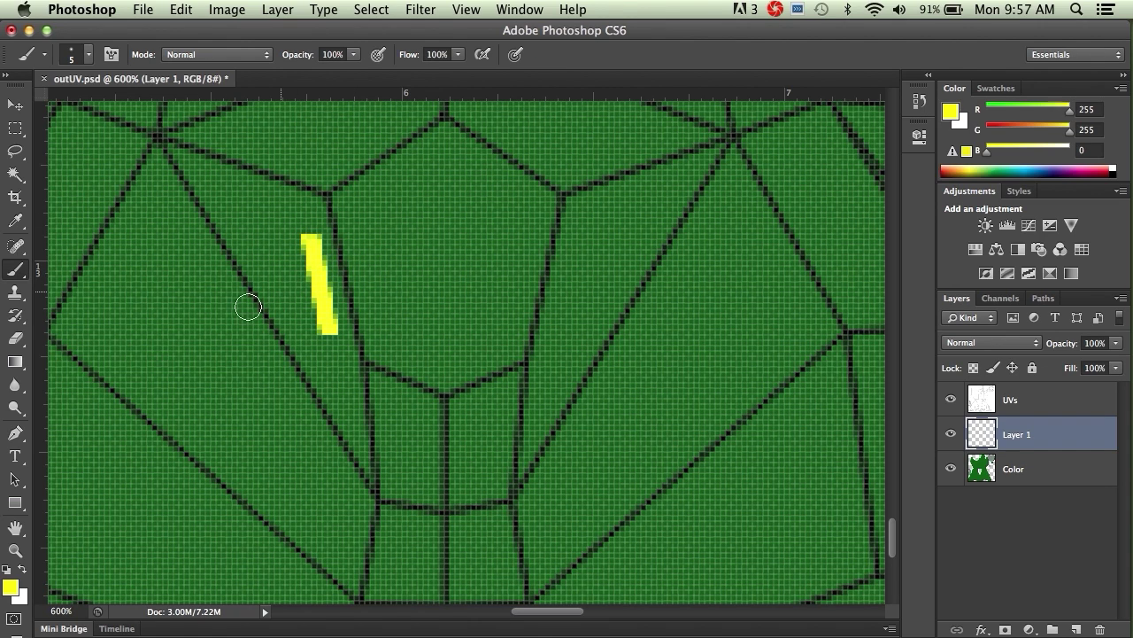
click(6, 569)
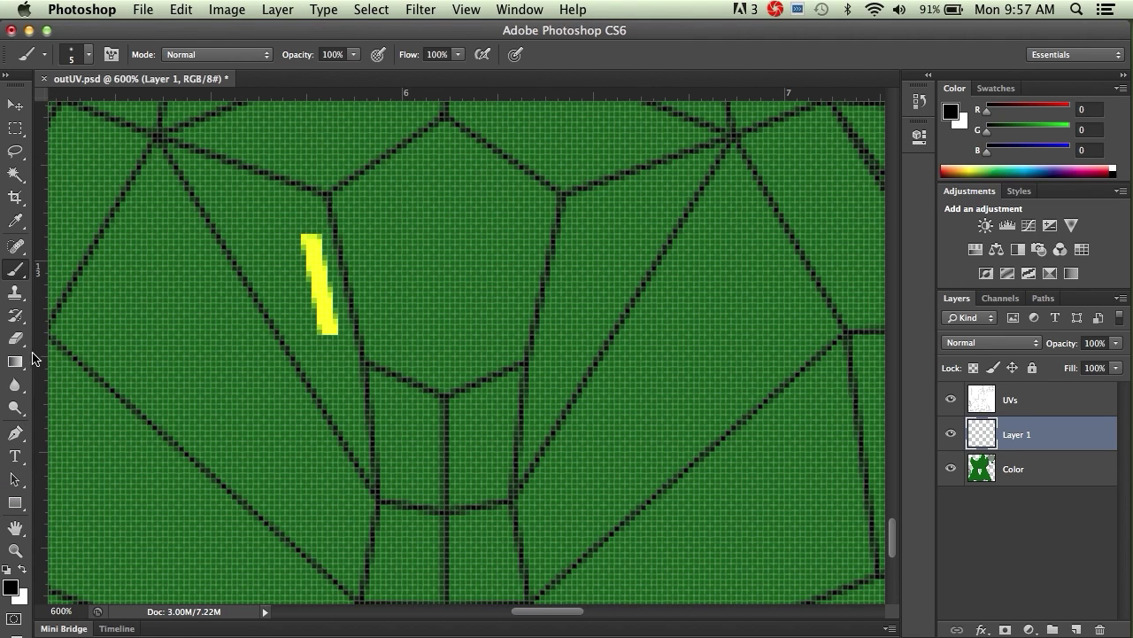
key(r)
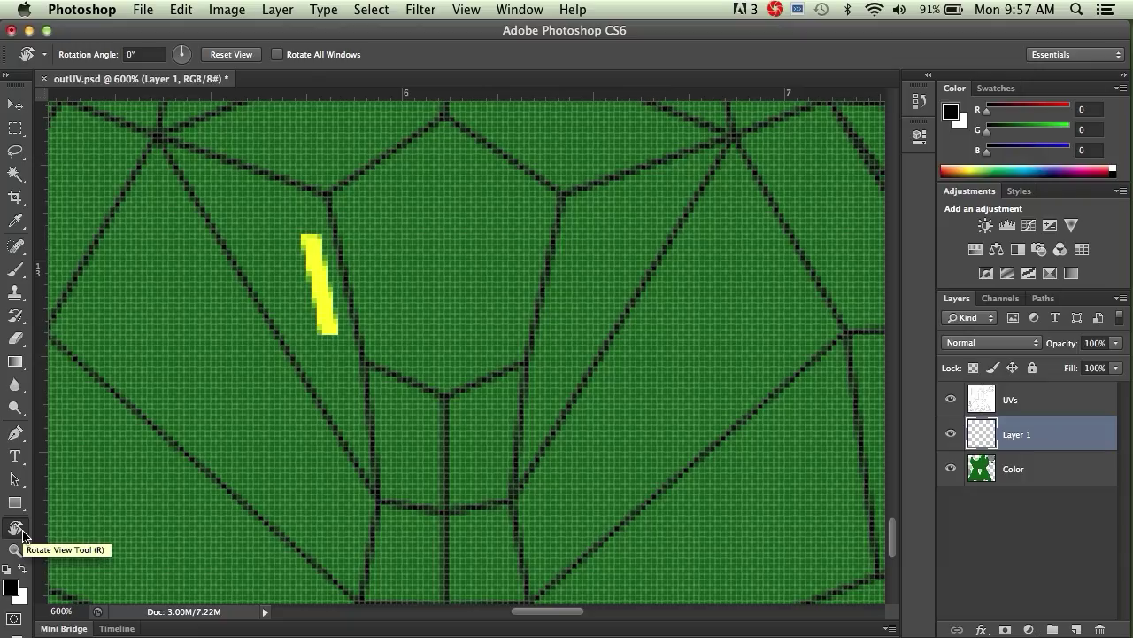
mouse_move(177, 171)
mouse_down()
mouse_move(174, 301)
mouse_move(253, 448)
mouse_move(306, 476)
mouse_move(337, 479)
mouse_move(364, 433)
mouse_move(398, 266)
mouse_up()
Sketch thin black lines alongside the yellow stripe on Layer 1 with a 1 px brush.
click(15, 270)
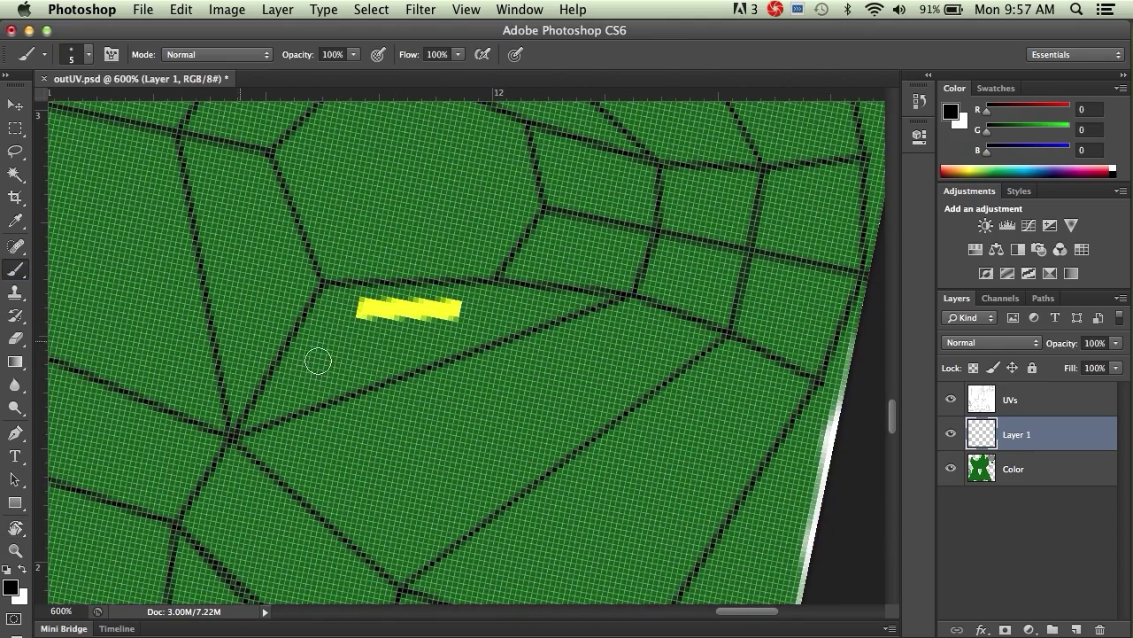
key(bracketleft)
key(bracketleft)
mouse_move(363, 333)
mouse_down()
mouse_move(401, 331)
mouse_move(372, 329)
mouse_move(453, 326)
mouse_move(377, 343)
mouse_move(454, 337)
mouse_move(370, 355)
mouse_move(451, 350)
mouse_up()
click(422, 339)
scroll(420, 364, up, 1)
scroll(420, 364, right, 1)
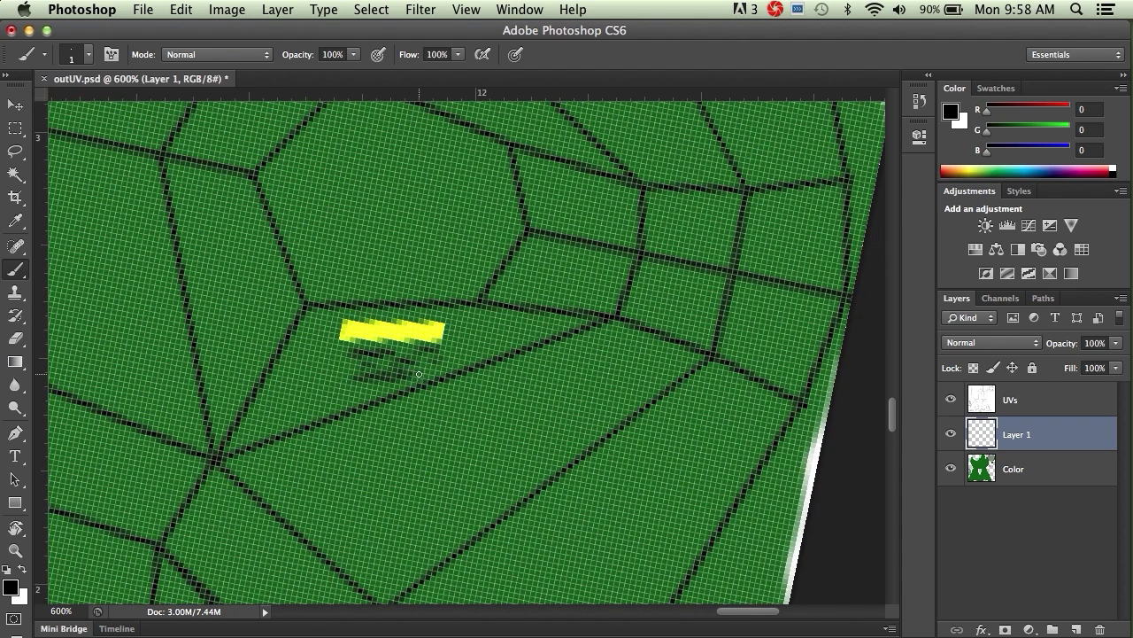
scroll(405, 327, up, 3)
scroll(405, 327, right, 1)
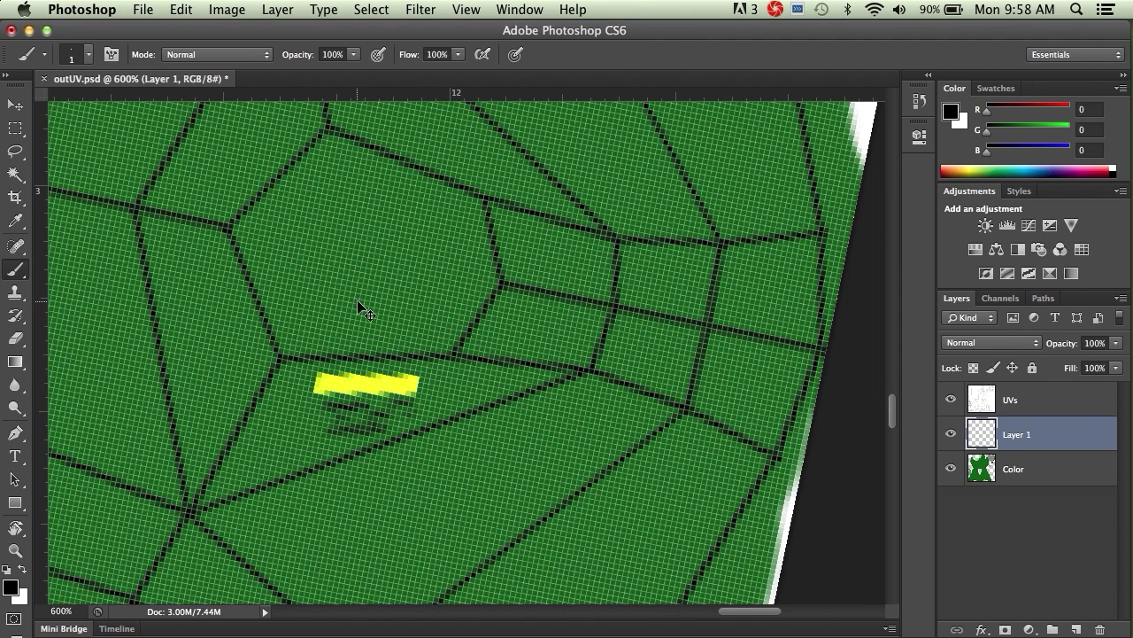
Reset the canvas view rotation and hide the UVs layer.
click(7, 535)
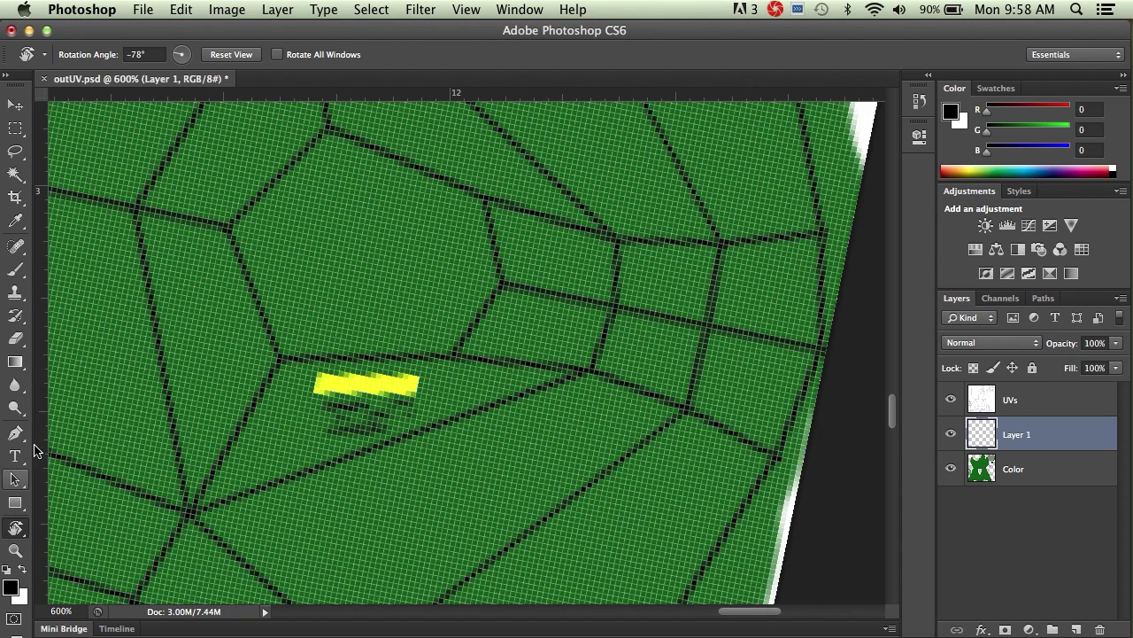
click(229, 55)
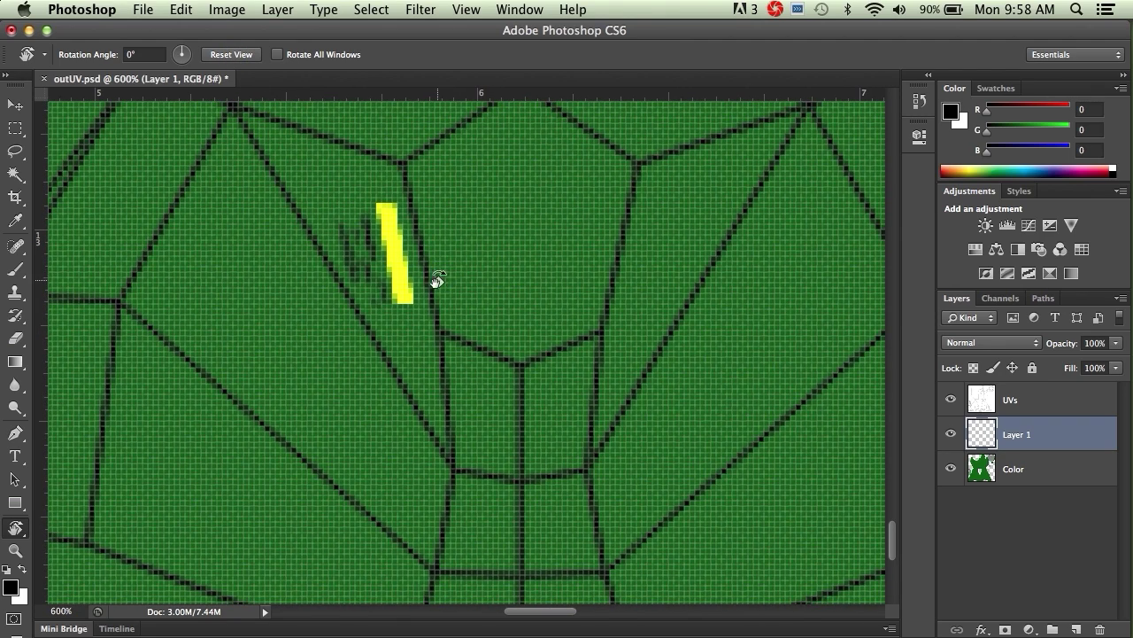
key(super+minus)
key(super+minus)
key(super+minus)
drag(452, 298, 678, 380)
drag(296, 338, 611, 187)
drag(376, 283, 350, 328)
key(super+minus)
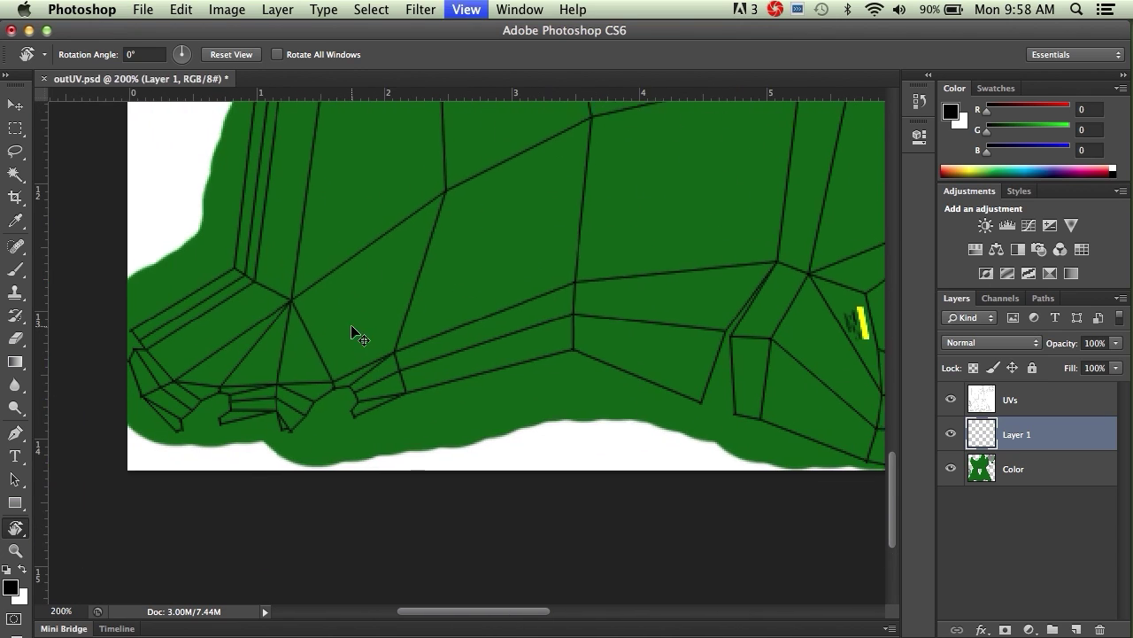
key(super+0)
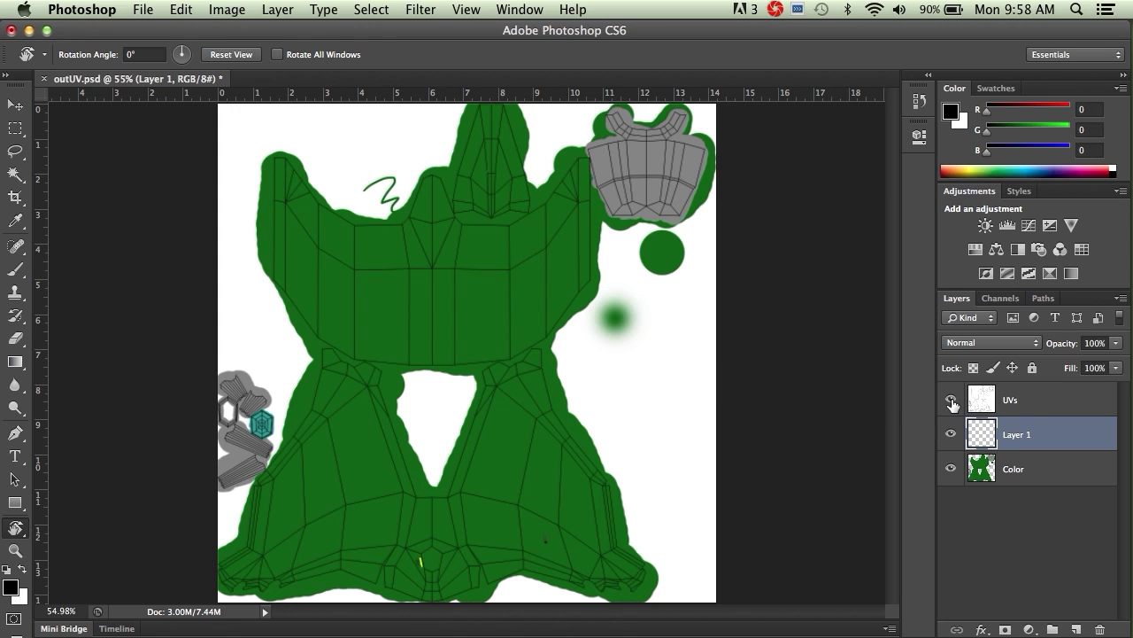
click(951, 401)
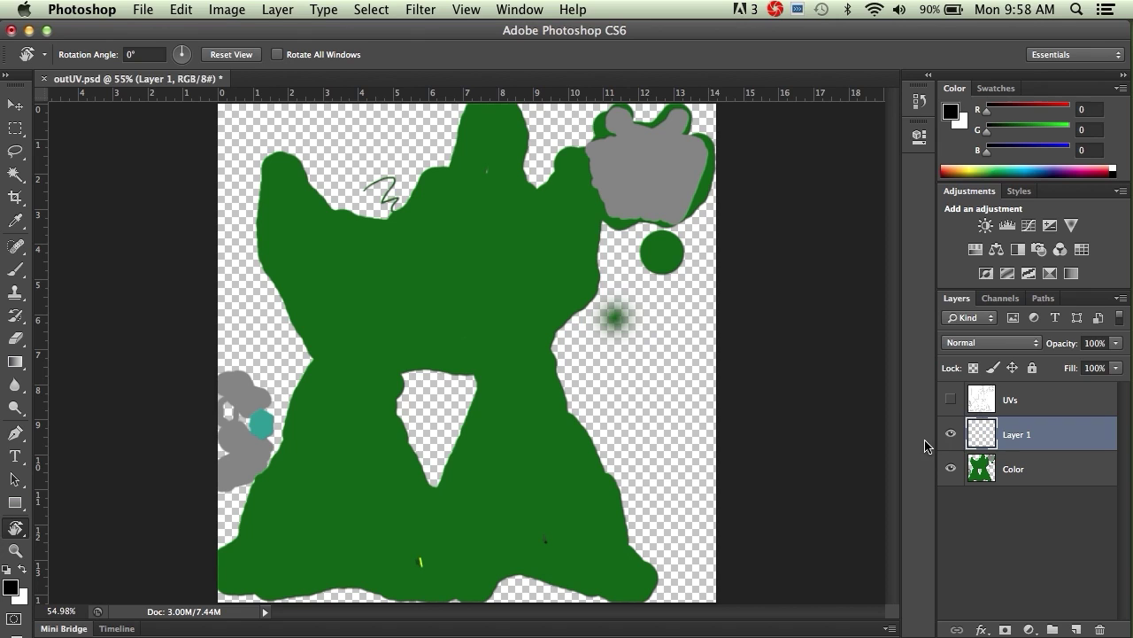
click(146, 11)
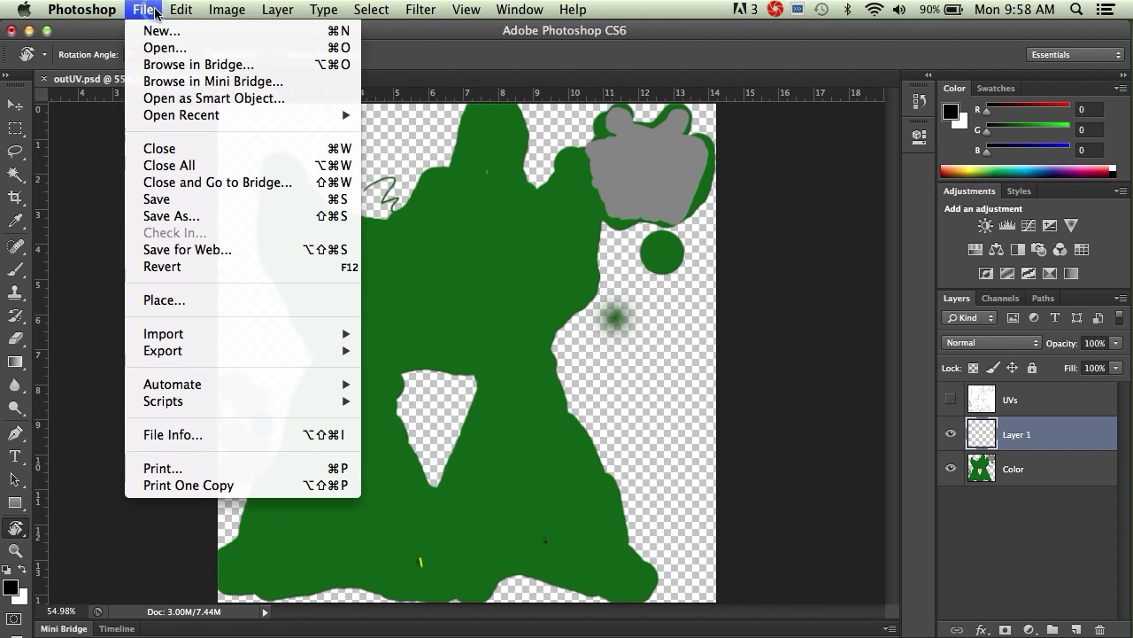
click(170, 218)
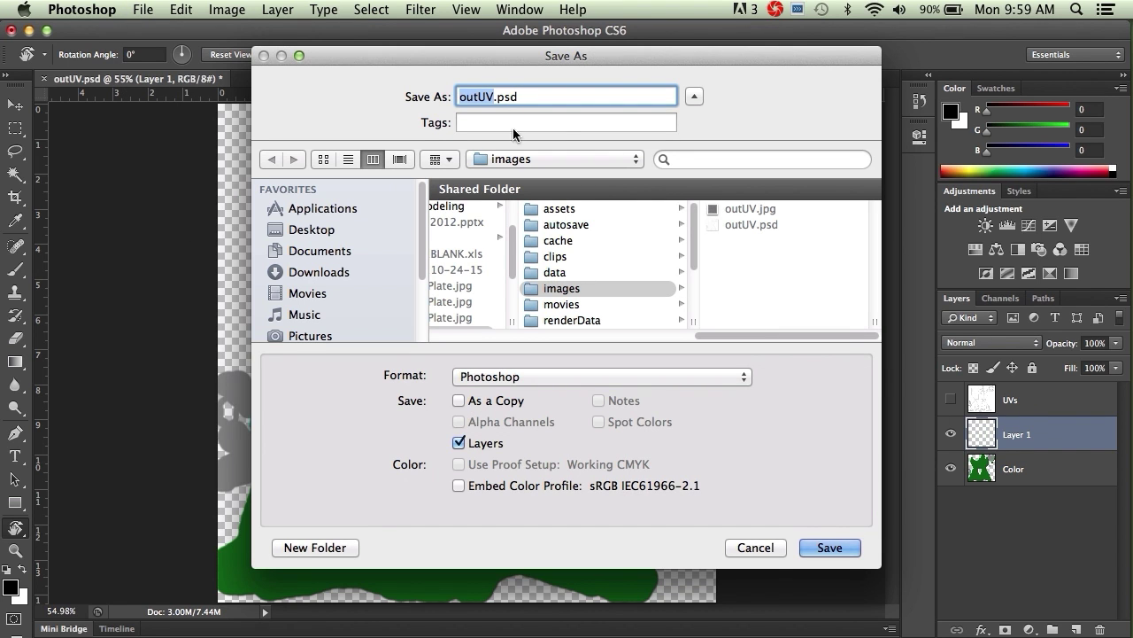
click(740, 546)
Paint over the light gap in the upper green spike on the Color layer, using a 10 px brush and green sampled from the surrounding paint.
key(z)
drag(499, 178, 515, 231)
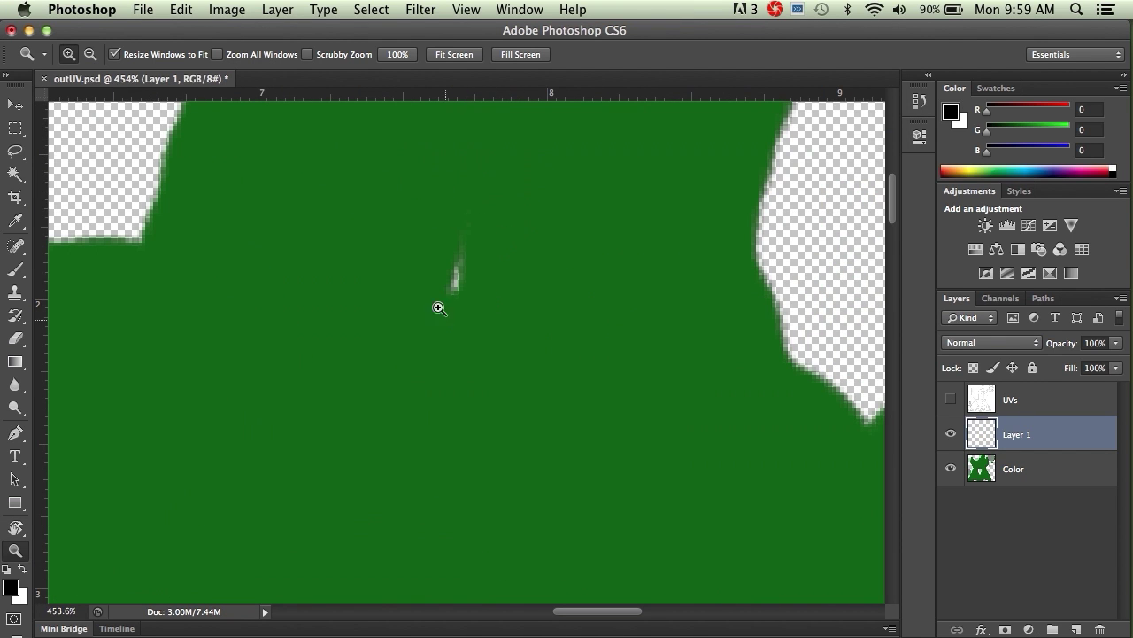
click(1029, 479)
key(b)
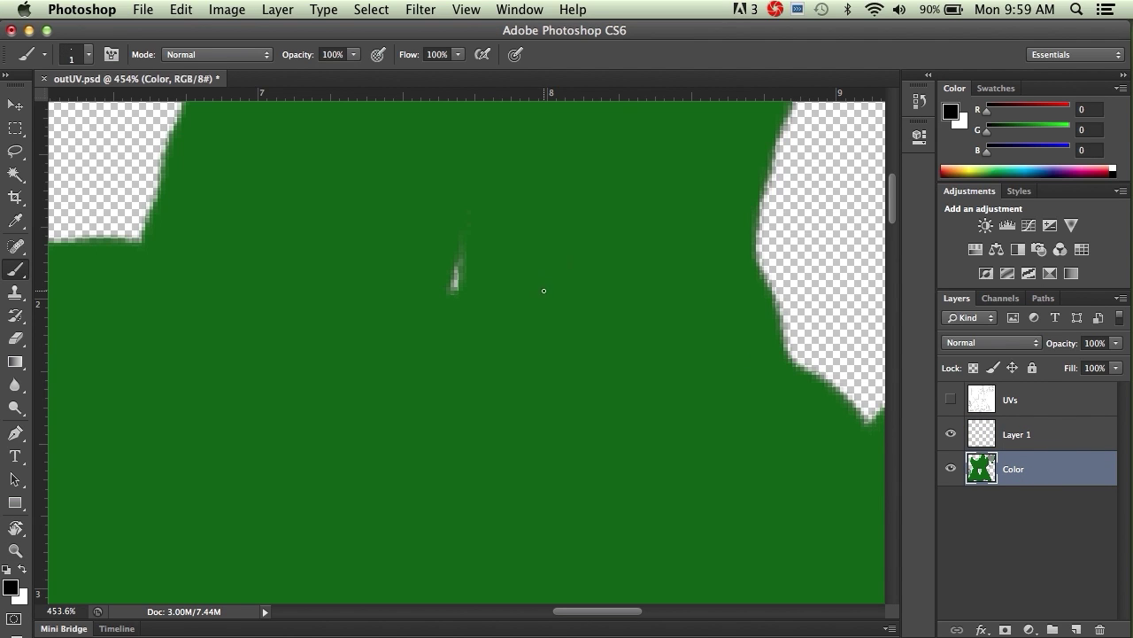
key(bracketright)
key(bracketright)
key(bracketright)
key(bracketright)
key(bracketright)
key(bracketright)
alt+click(597, 317)
drag(455, 281, 446, 300)
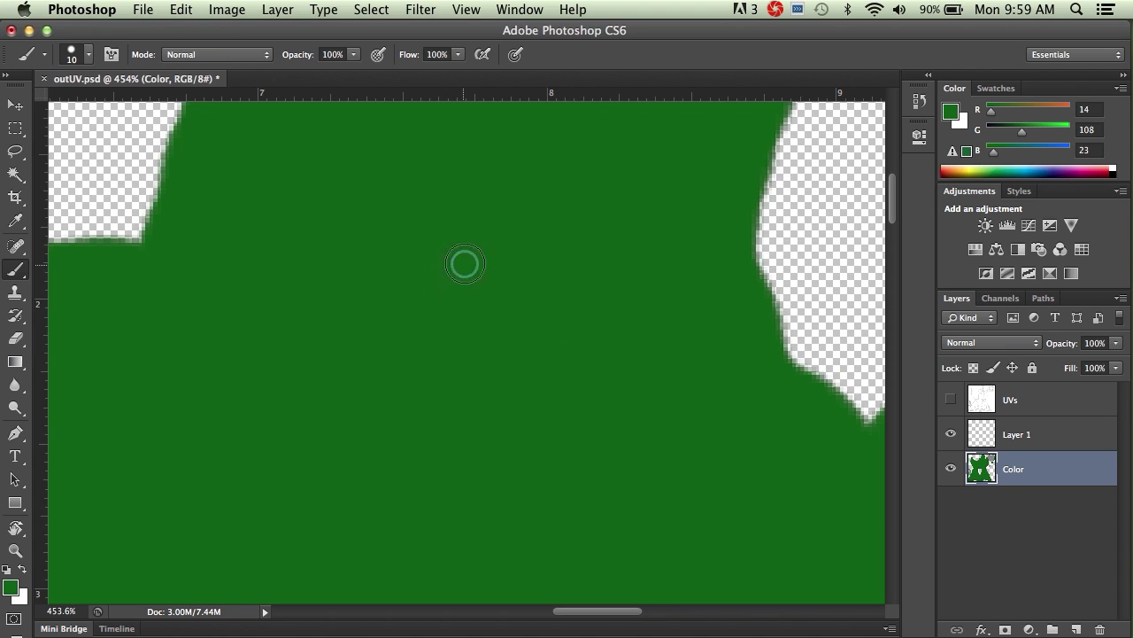
Examine the rest of the painted texture for unpainted gaps with the UV lines hidden.
key(super+minus)
drag(458, 339, 593, 273)
drag(433, 372, 622, 324)
drag(478, 346, 645, 233)
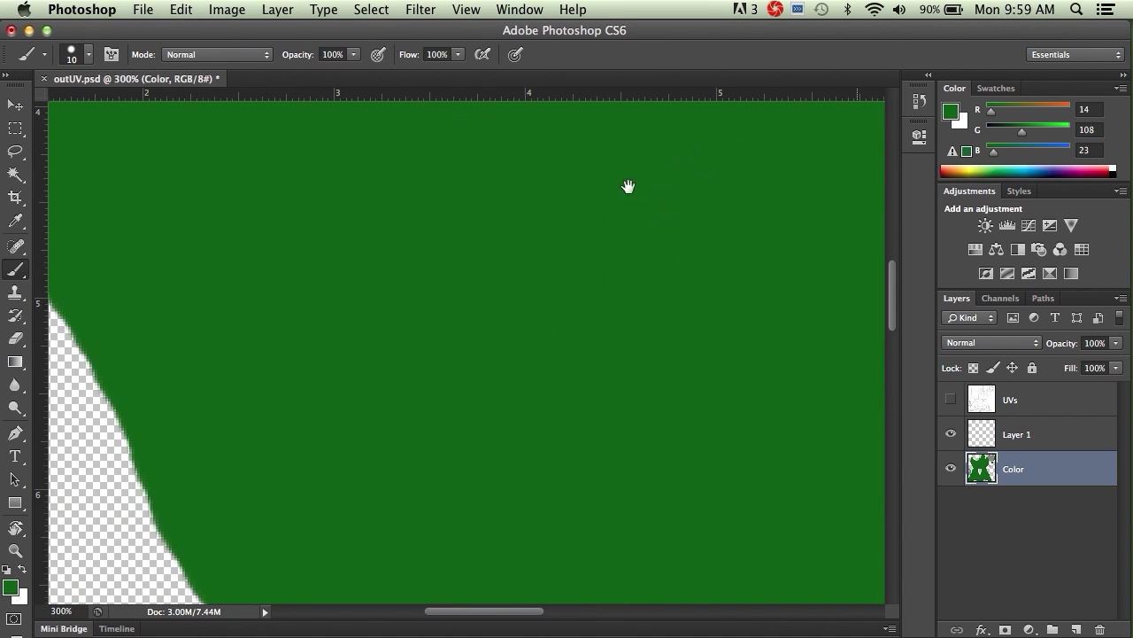
key(super+minus)
key(super+minus)
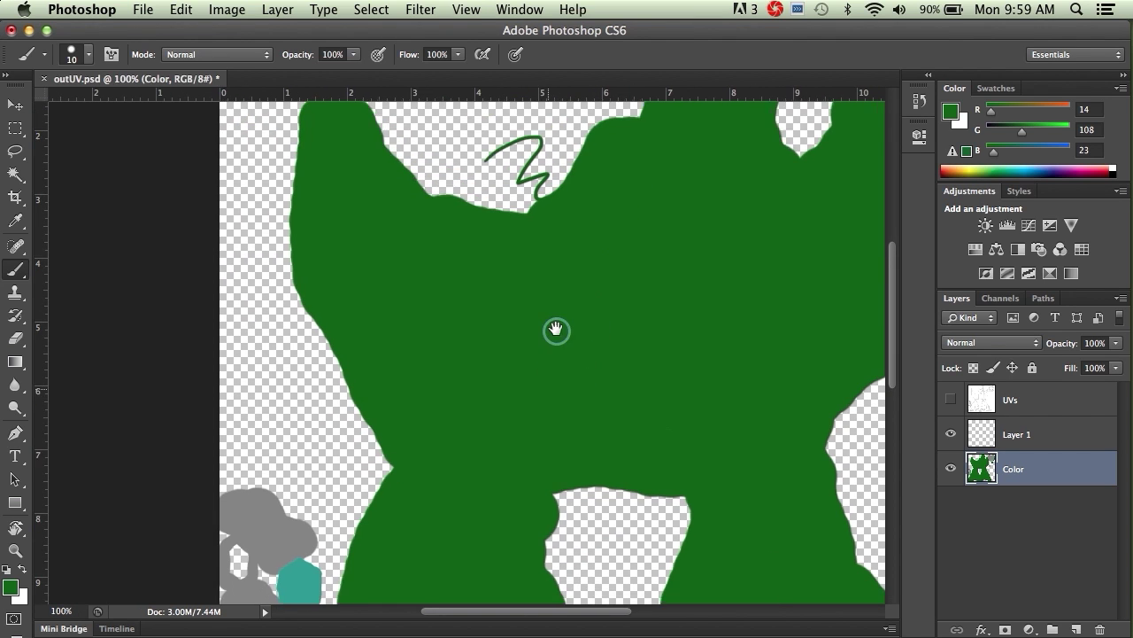
drag(554, 349, 549, 174)
drag(458, 423, 448, 281)
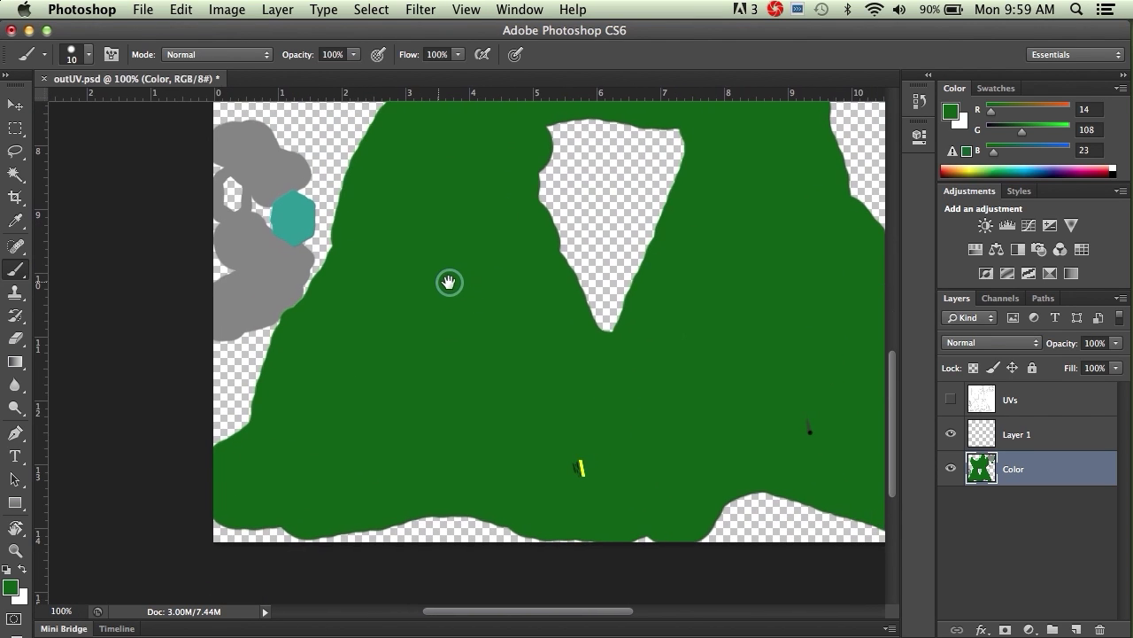
mouse_move(638, 345)
mouse_down()
mouse_move(478, 342)
mouse_move(429, 386)
mouse_move(457, 372)
mouse_move(452, 473)
mouse_move(462, 480)
mouse_up()
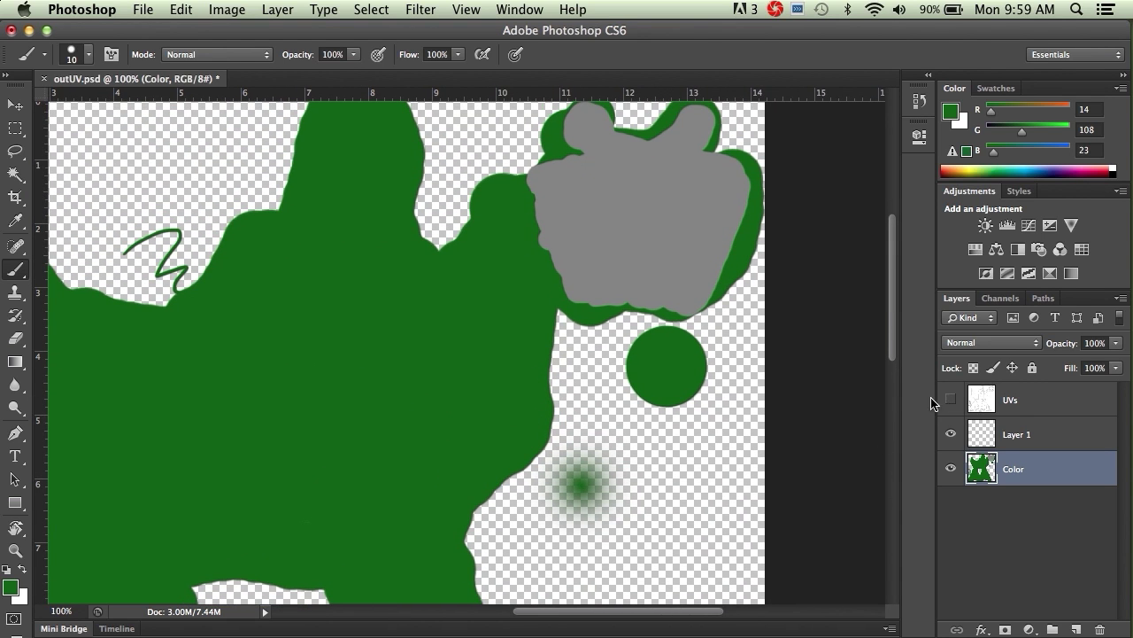
scroll(860, 382, down, 3)
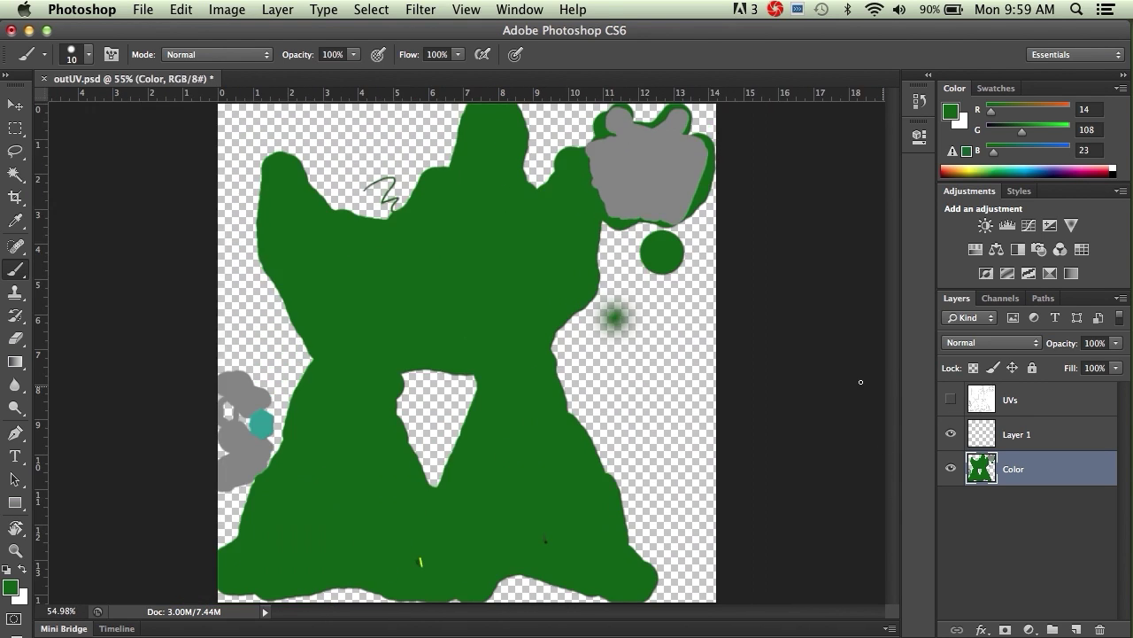
Save a layered Photoshop copy as spaceship_color.psd in the sourceimages folder with Maximize Compatibility on.
click(144, 9)
click(174, 217)
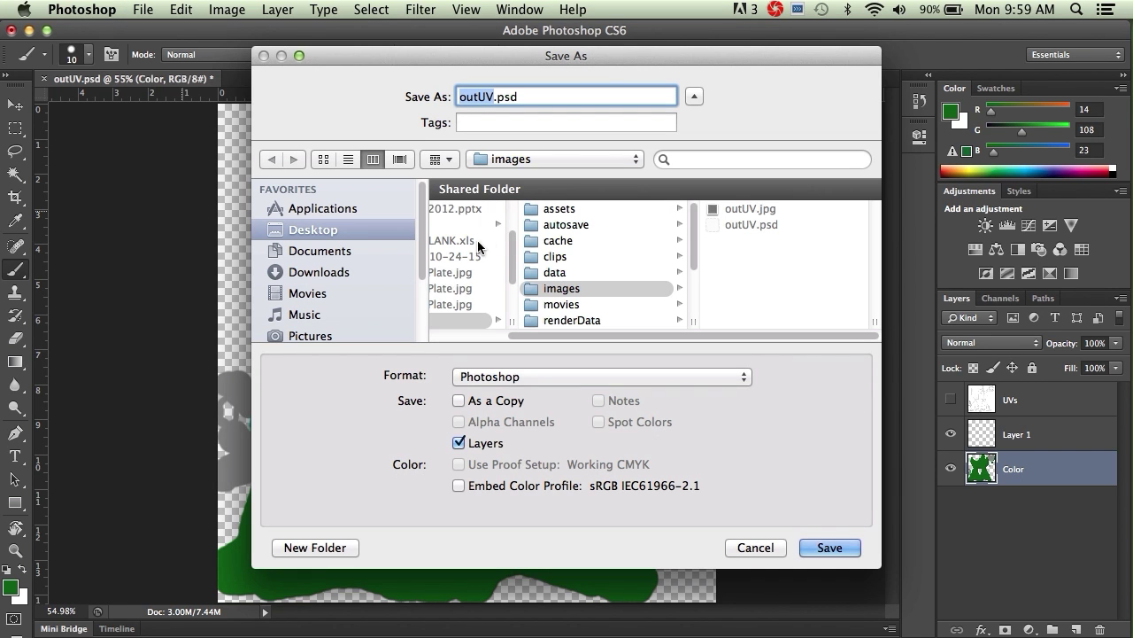
scroll(666, 283, down, 5)
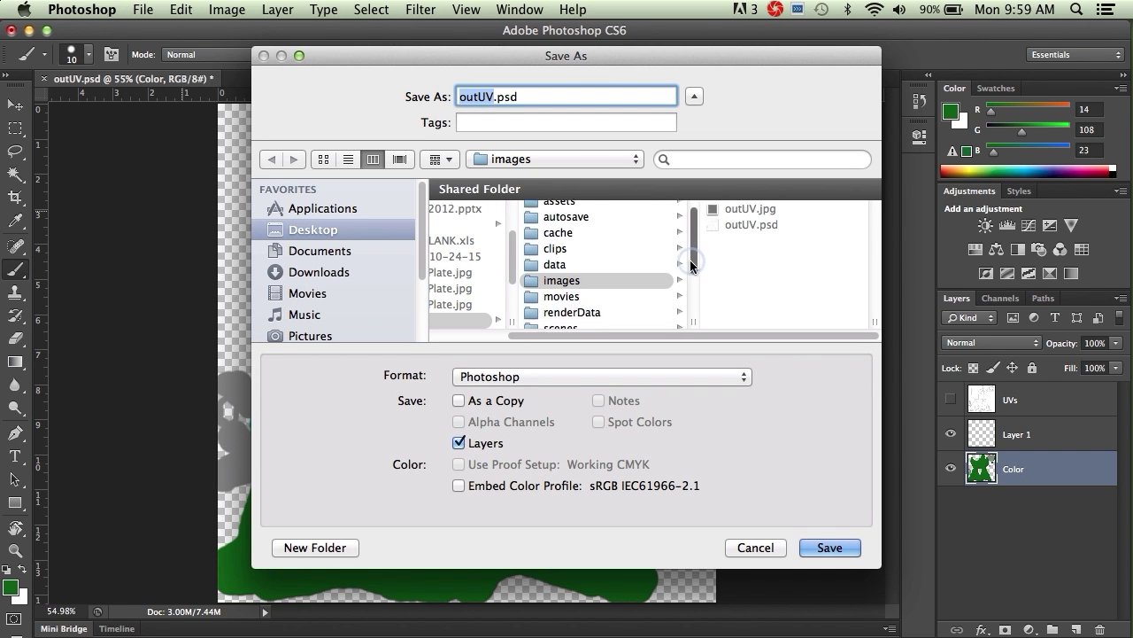
click(609, 305)
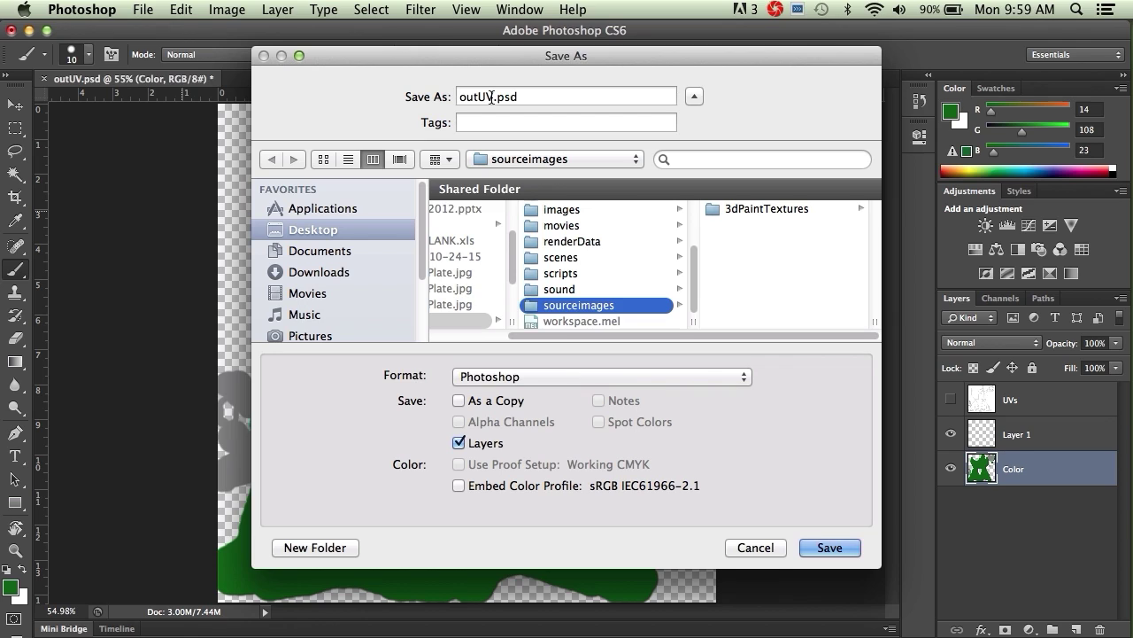
drag(491, 97, 458, 97)
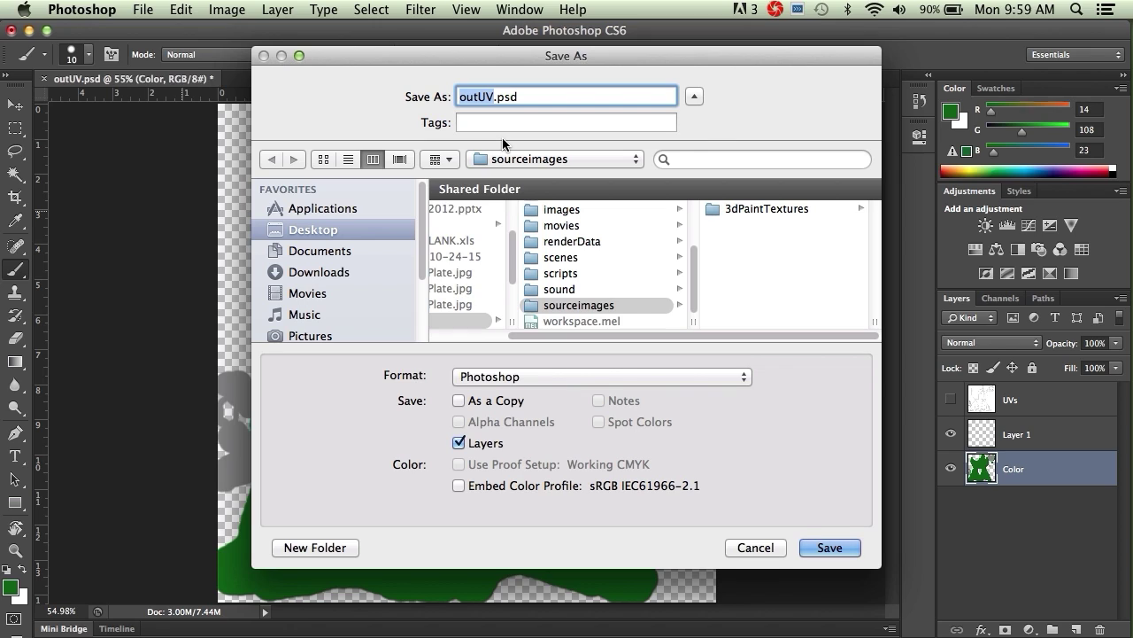
text(spaceshi)
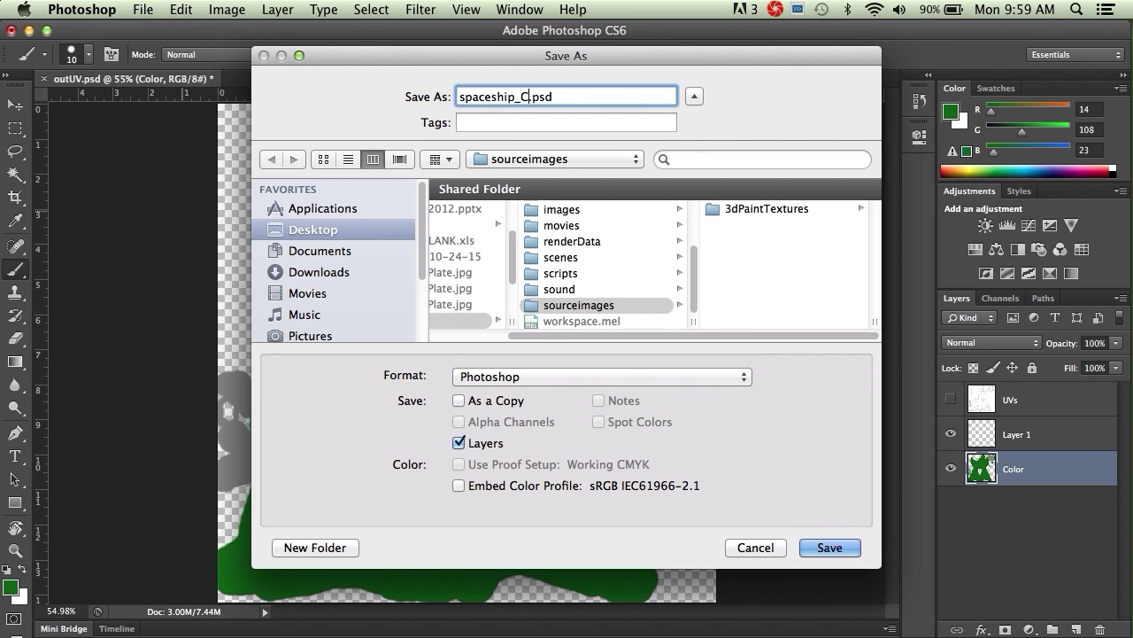
text(p_color)
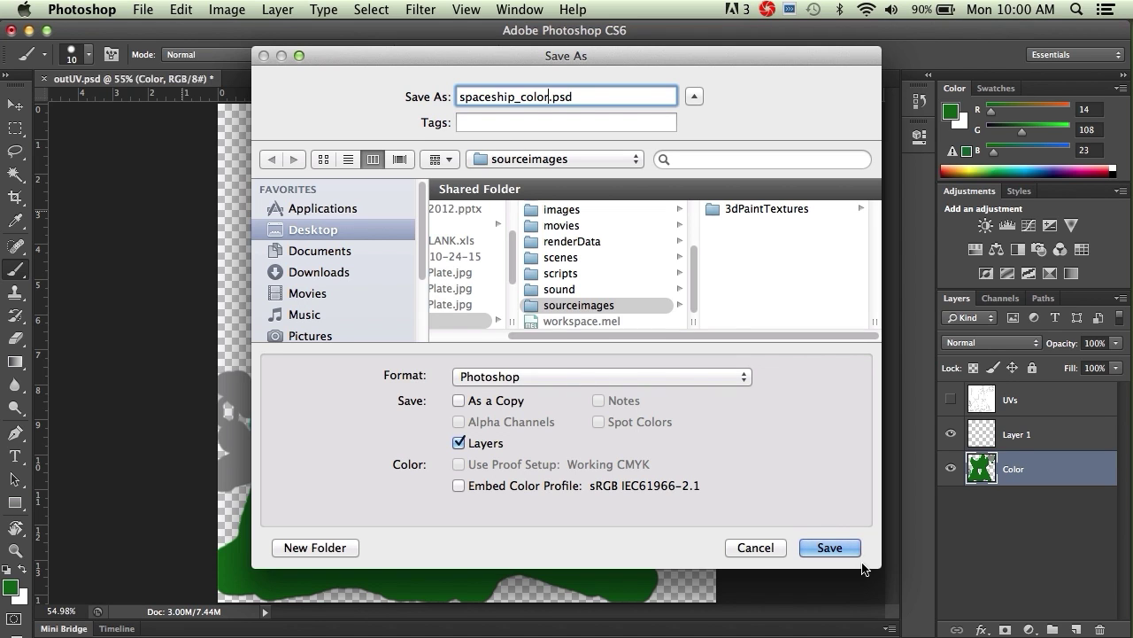
click(832, 548)
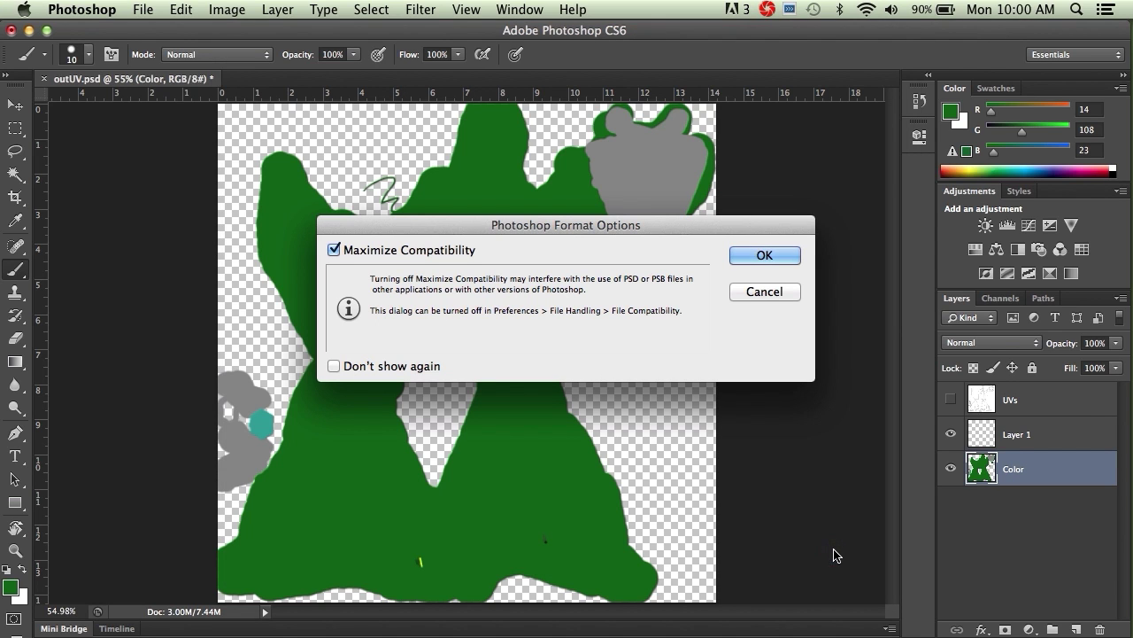
click(754, 259)
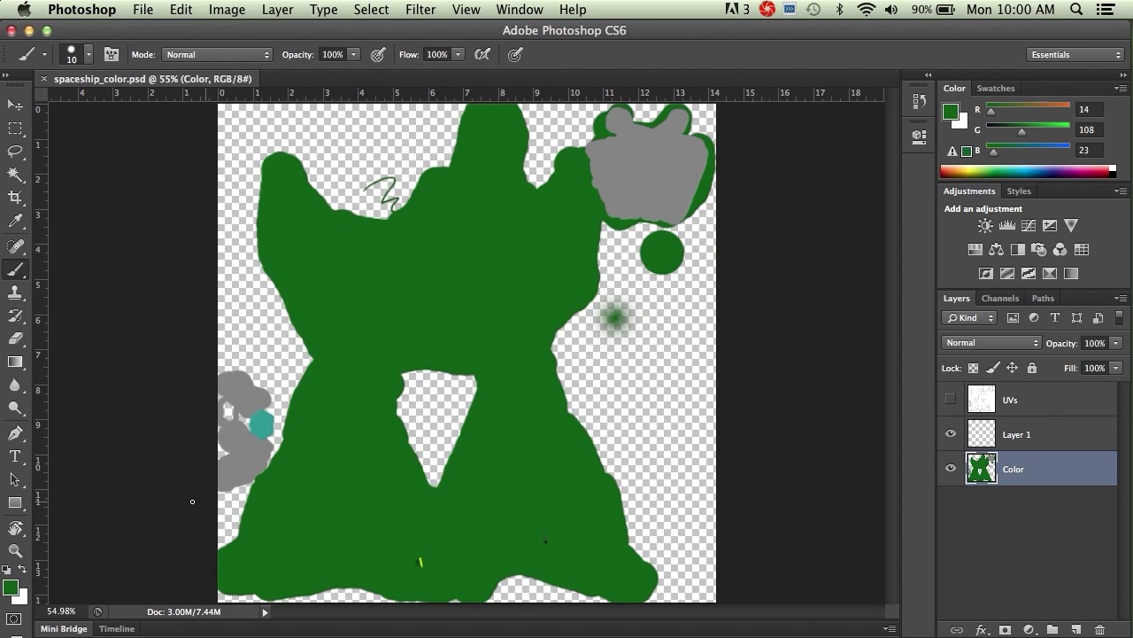